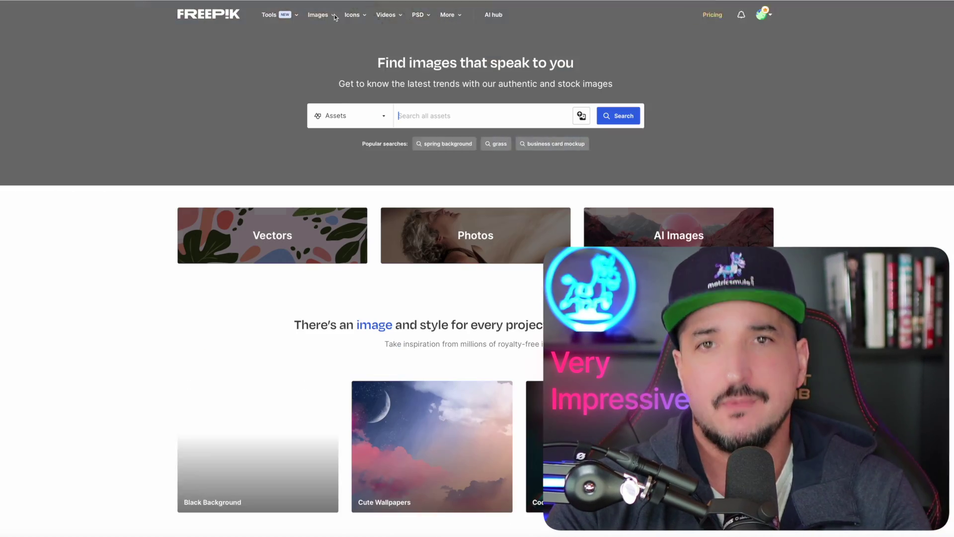
Go to Freepik's AI Images gallery from the Images menu and scroll through the pictures
{"action": "left_click", "coordinate": [332, 19]}
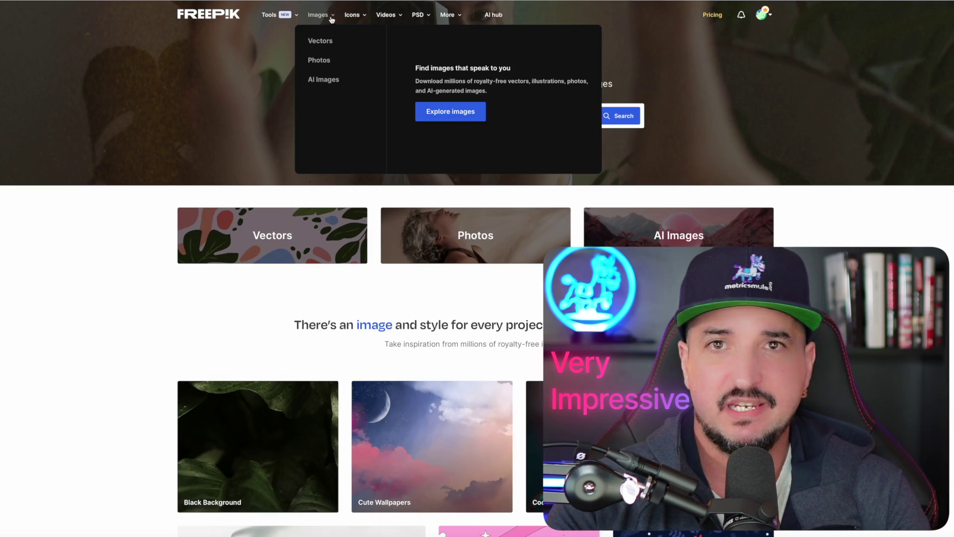
{"action": "left_click", "coordinate": [323, 79]}
{"action": "scroll", "coordinate": [927, 344], "scroll_direction": "down", "scroll_amount": 15}
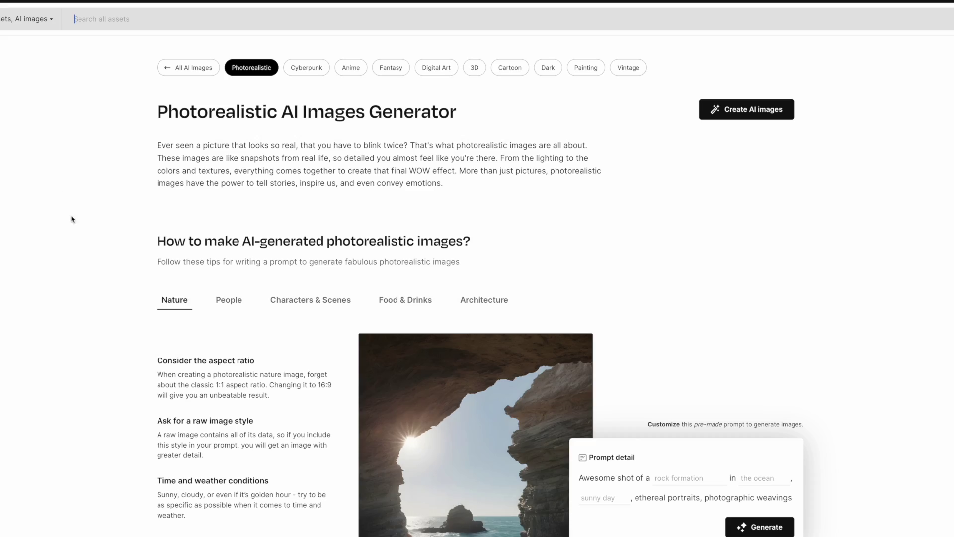
{"action": "scroll", "coordinate": [74, 239], "scroll_direction": "down", "scroll_amount": 4}
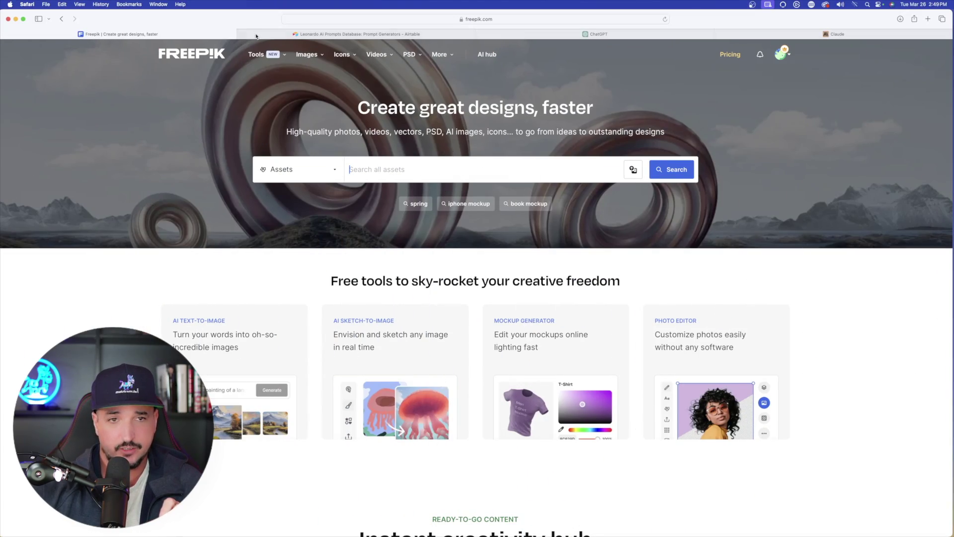
Scroll through the Freepik homepage, then head for the Images menu in the top navigation
{"action": "mouse_move", "coordinate": [273, 58]}
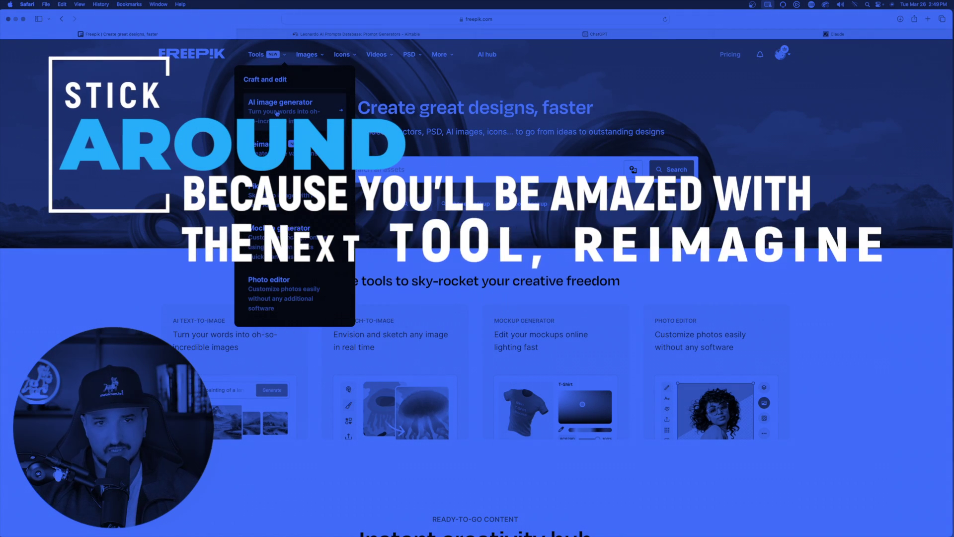
{"action": "scroll", "coordinate": [199, 271], "scroll_direction": "down", "scroll_amount": 5}
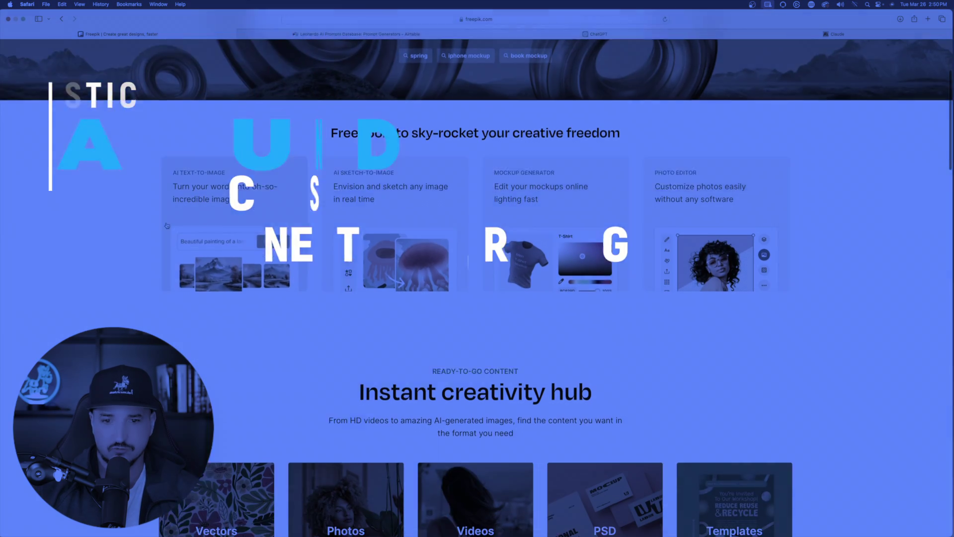
{"action": "scroll", "coordinate": [118, 230], "scroll_direction": "down", "scroll_amount": 2}
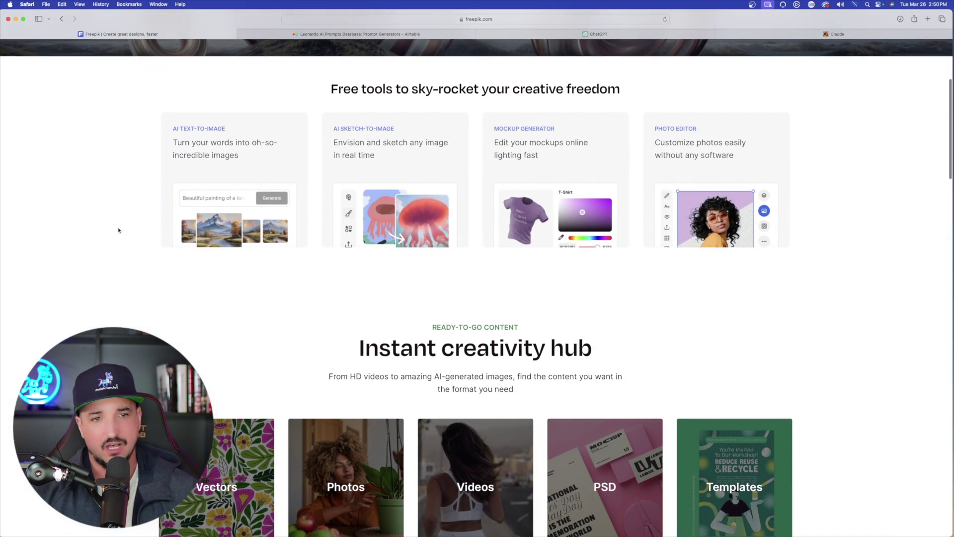
{"action": "scroll", "coordinate": [230, 199], "scroll_direction": "up", "scroll_amount": 2}
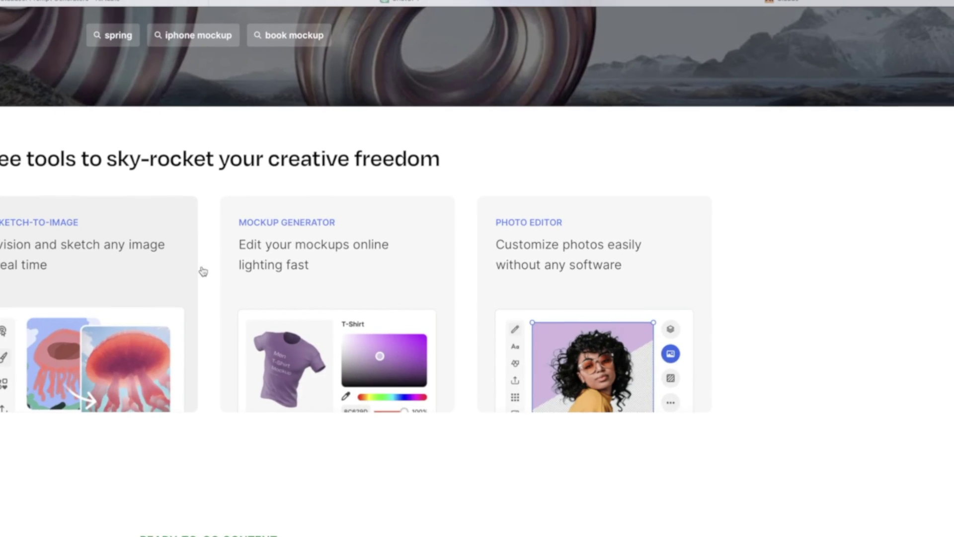
{"action": "scroll", "coordinate": [586, 245], "scroll_direction": "down", "scroll_amount": 8}
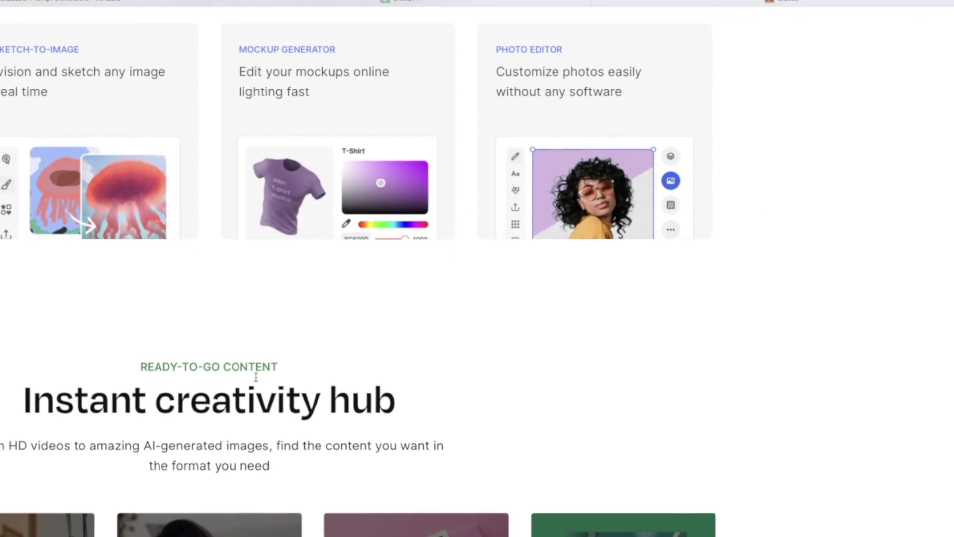
{"action": "scroll", "coordinate": [583, 164], "scroll_direction": "up", "scroll_amount": 8}
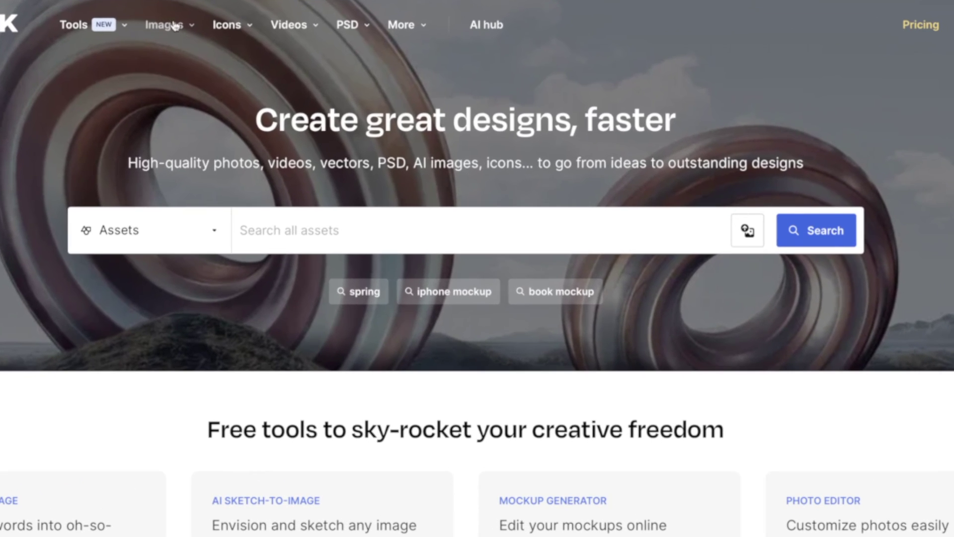
{"action": "mouse_move", "coordinate": [191, 27]}
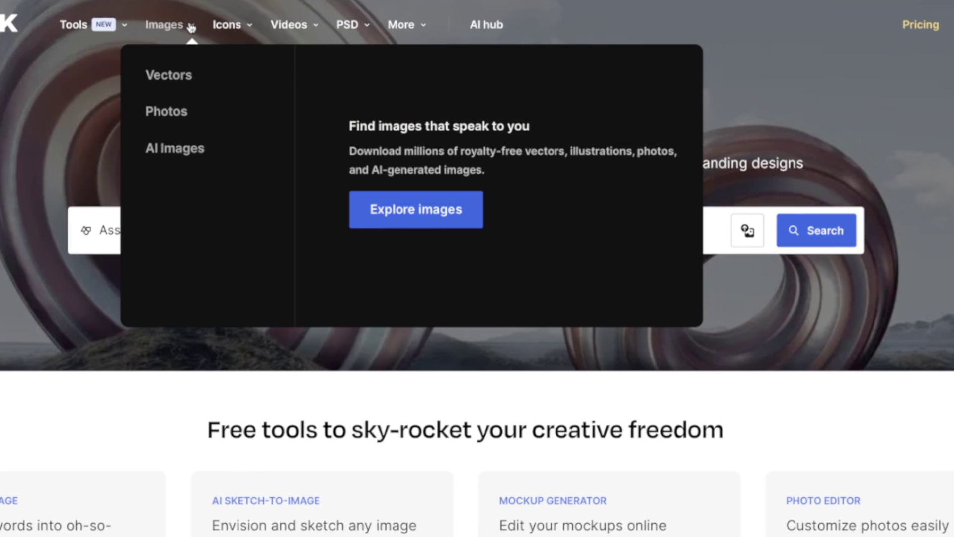
Open the AI-generated images page and look over its styles
{"action": "left_click", "coordinate": [174, 149]}
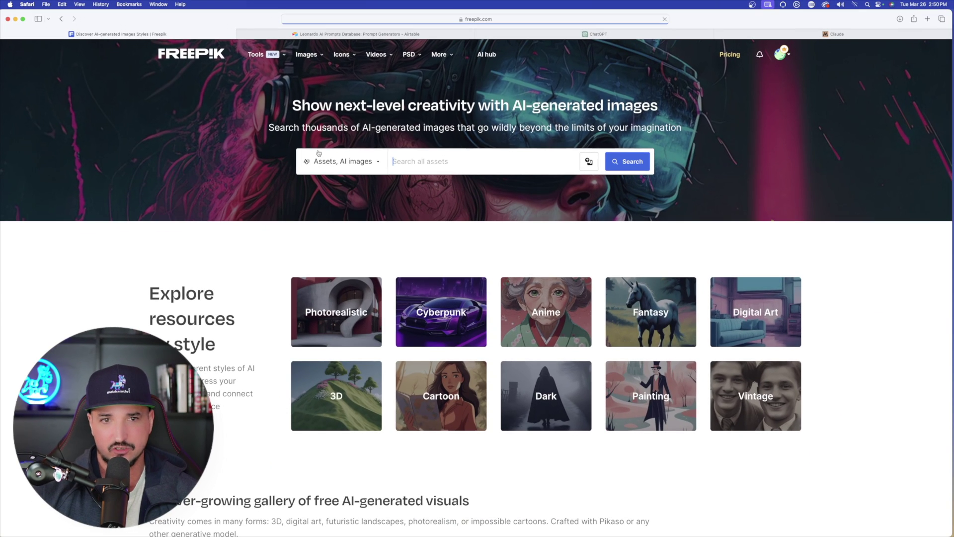
{"action": "scroll", "coordinate": [106, 279], "scroll_direction": "down", "scroll_amount": 2}
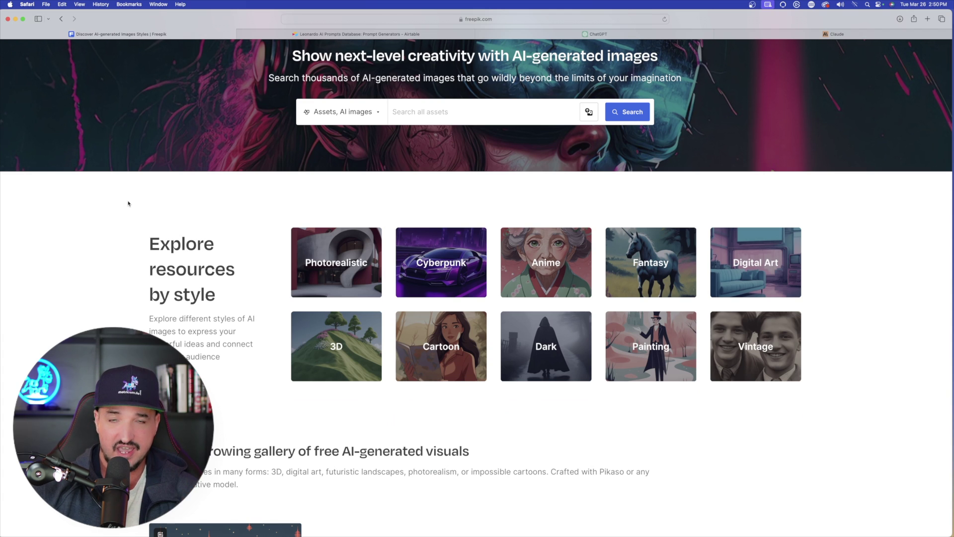
{"action": "scroll", "coordinate": [129, 203], "scroll_direction": "up", "scroll_amount": 2}
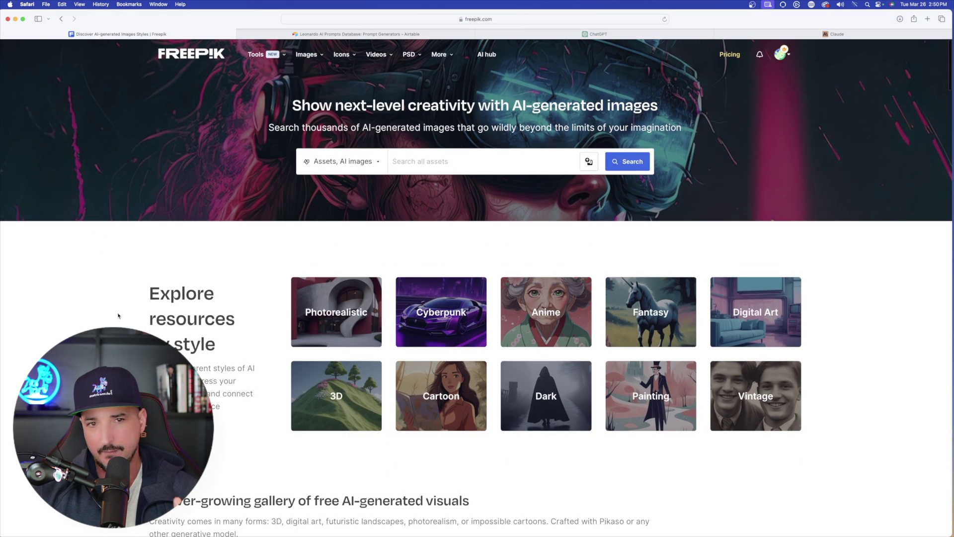
Open the Photorealistic style and copy the blue drink image's prompt
{"action": "left_click", "coordinate": [336, 312]}
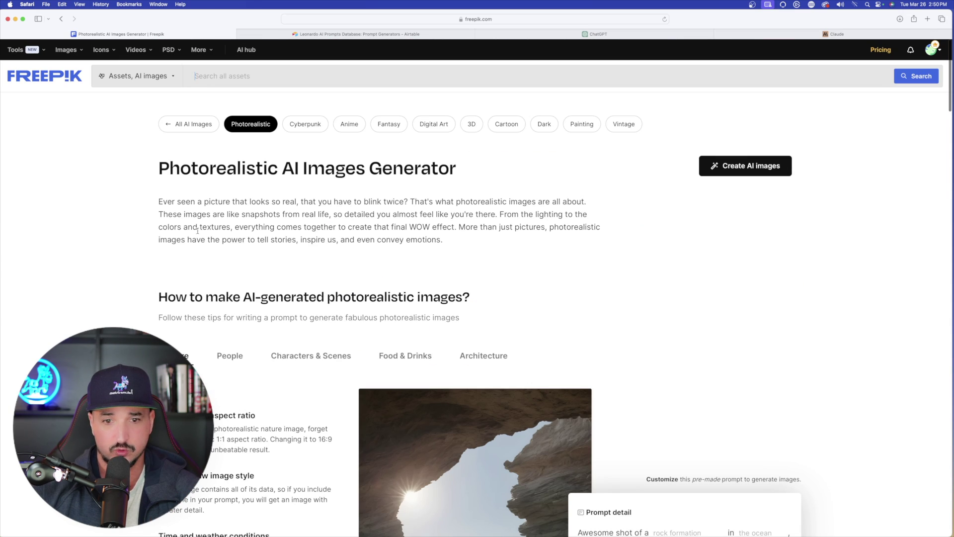
{"action": "scroll", "coordinate": [198, 231], "scroll_direction": "down", "scroll_amount": 3}
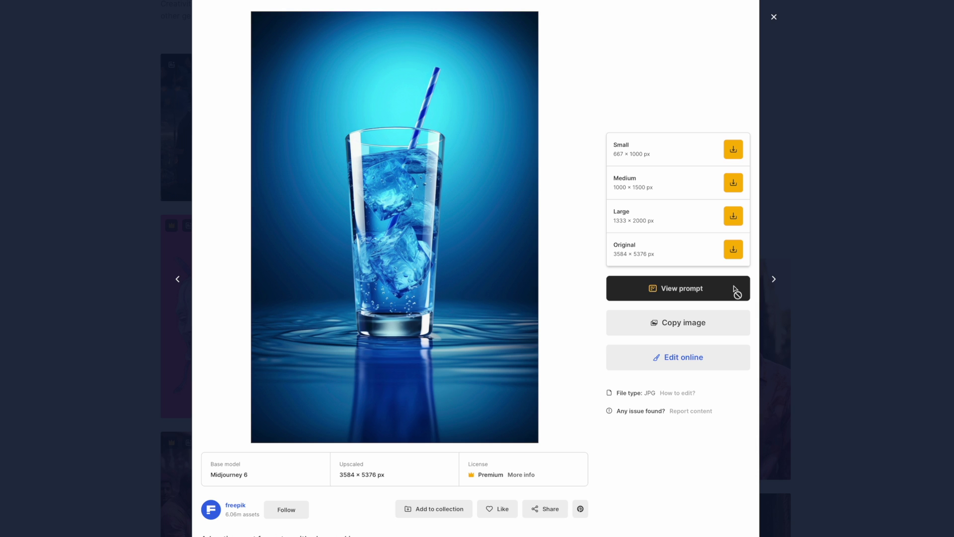
{"action": "left_click", "coordinate": [735, 292]}
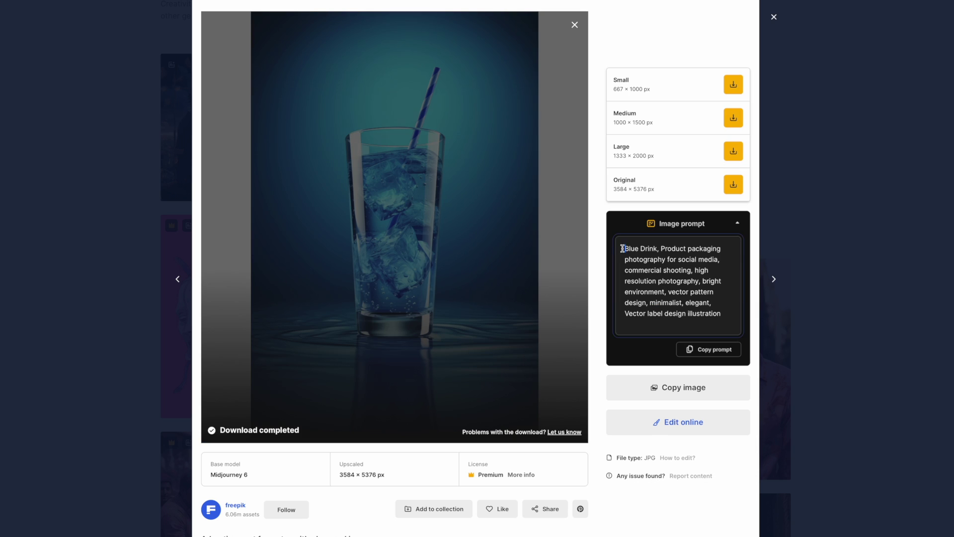
{"action": "left_click", "coordinate": [740, 323]}
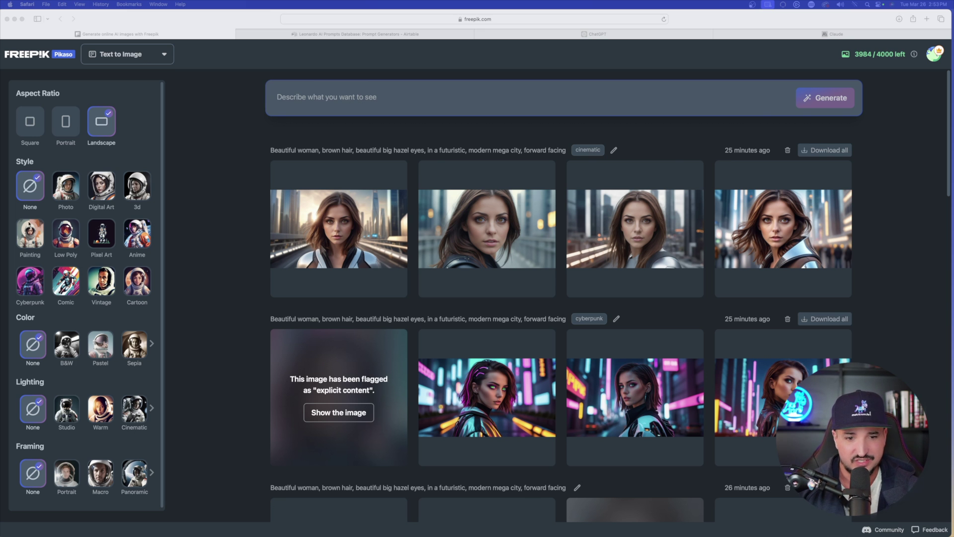
Reveal the cyberpunk image that was flagged as explicit
{"action": "scroll", "coordinate": [249, 386], "scroll_direction": "down", "scroll_amount": 1}
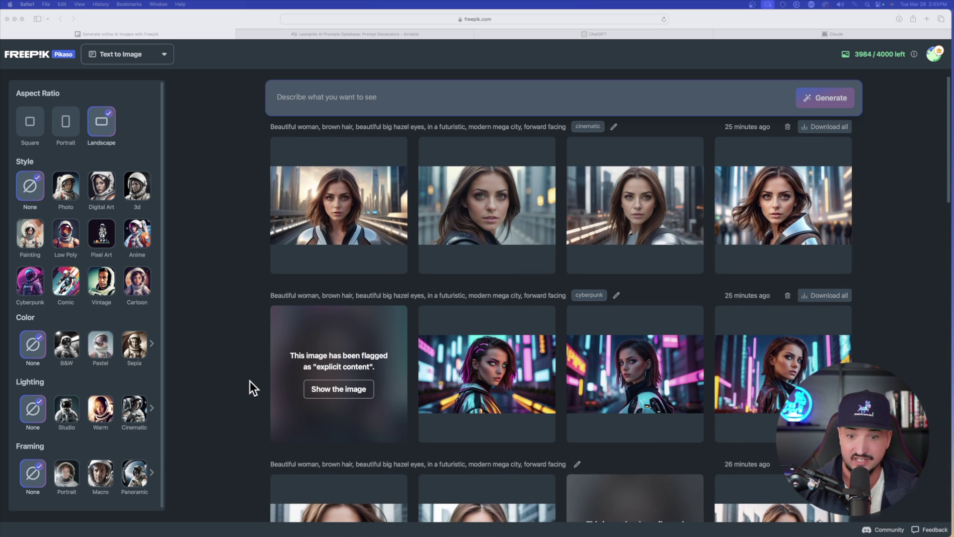
{"action": "left_click", "coordinate": [335, 389]}
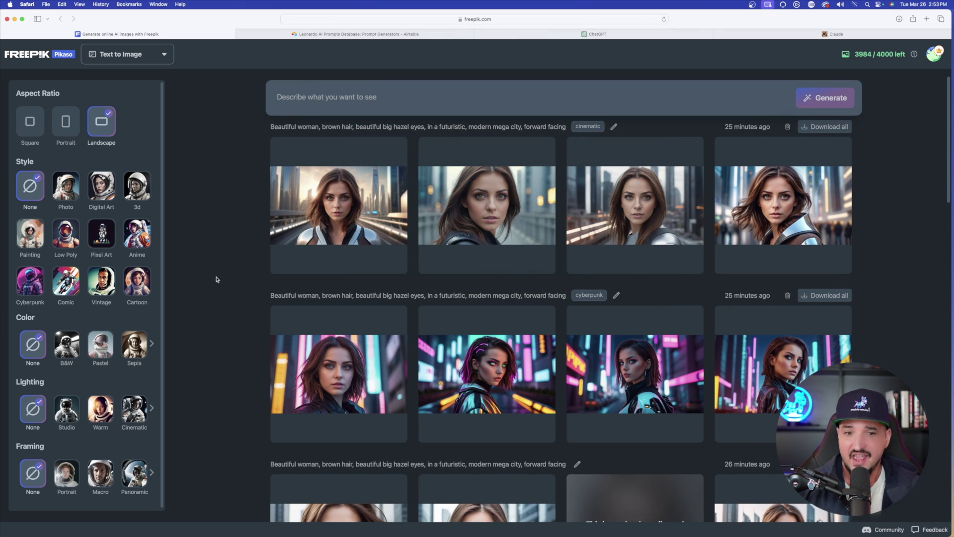
{"action": "scroll", "coordinate": [236, 318], "scroll_direction": "down", "scroll_amount": 1}
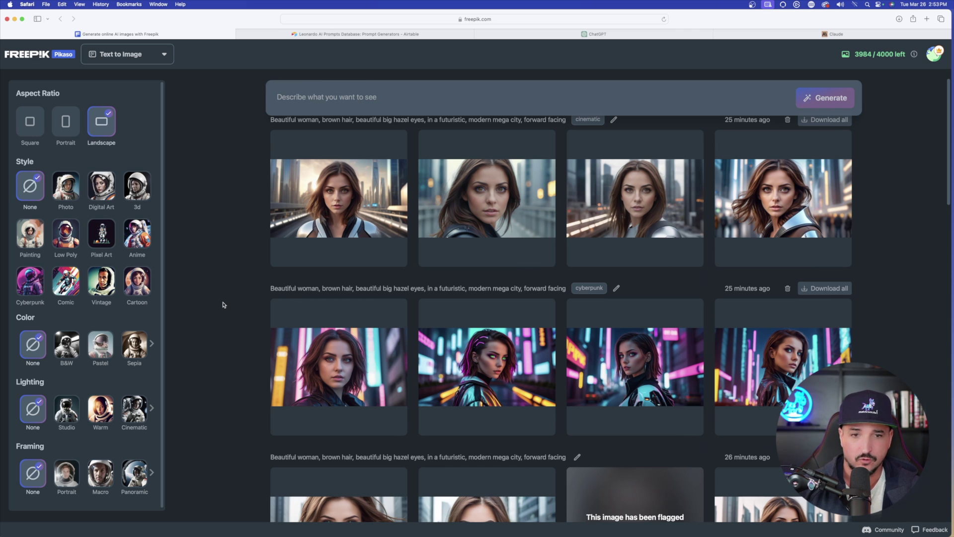
{"action": "scroll", "coordinate": [226, 318], "scroll_direction": "up", "scroll_amount": 1}
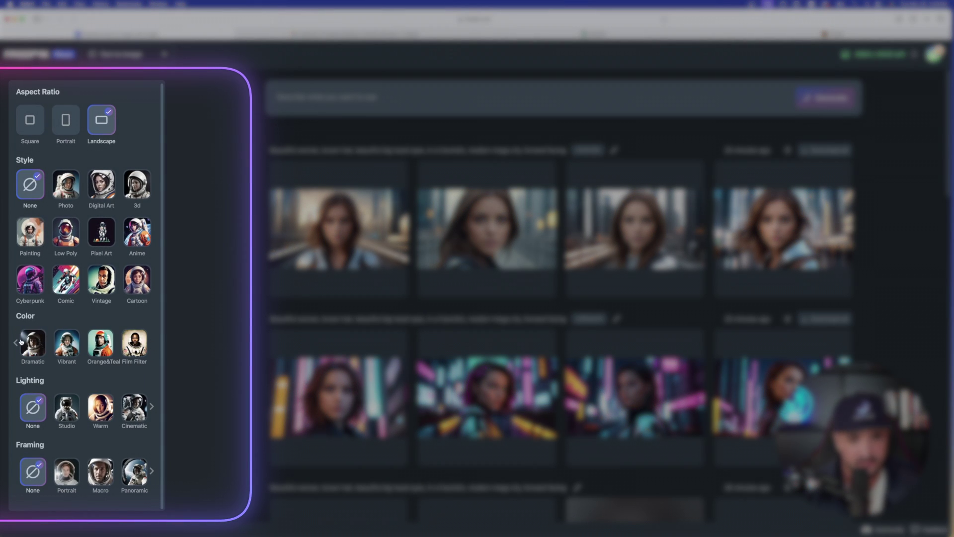
Browse further Color and Lighting presets in the left panel
{"action": "left_click", "coordinate": [16, 342]}
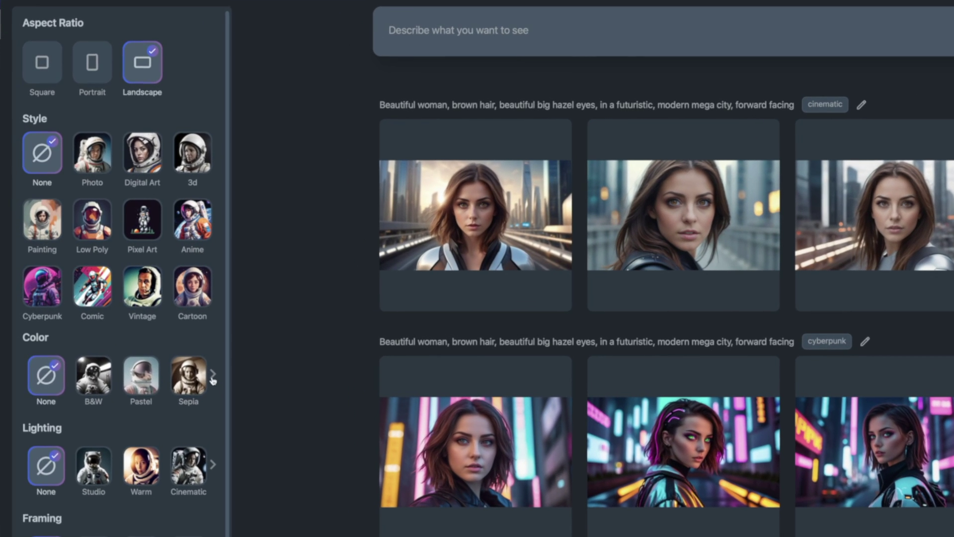
{"action": "left_click", "coordinate": [212, 376]}
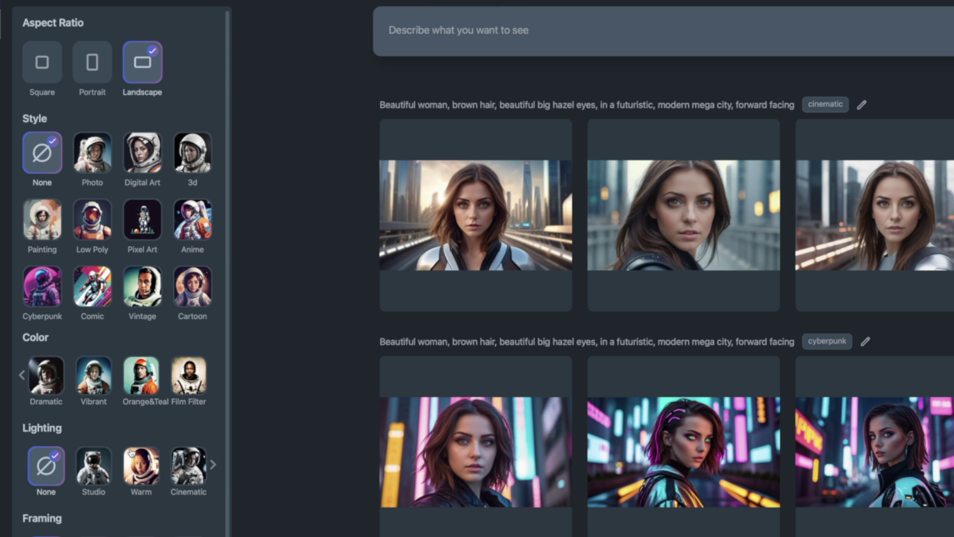
{"action": "left_click", "coordinate": [212, 464]}
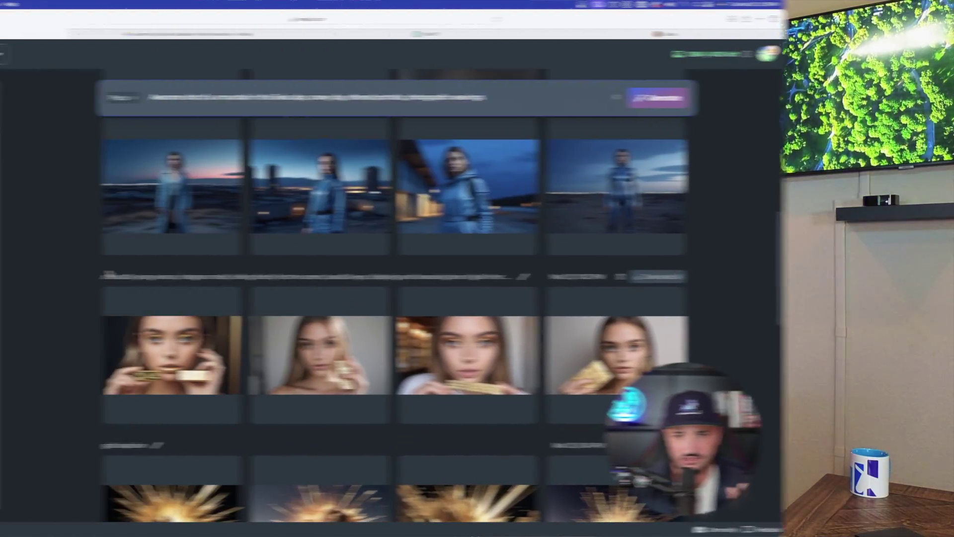
{"action": "scroll", "coordinate": [420, 312], "scroll_direction": "up", "scroll_amount": 2}
{"action": "scroll", "coordinate": [420, 312], "scroll_direction": "up", "scroll_amount": 10}
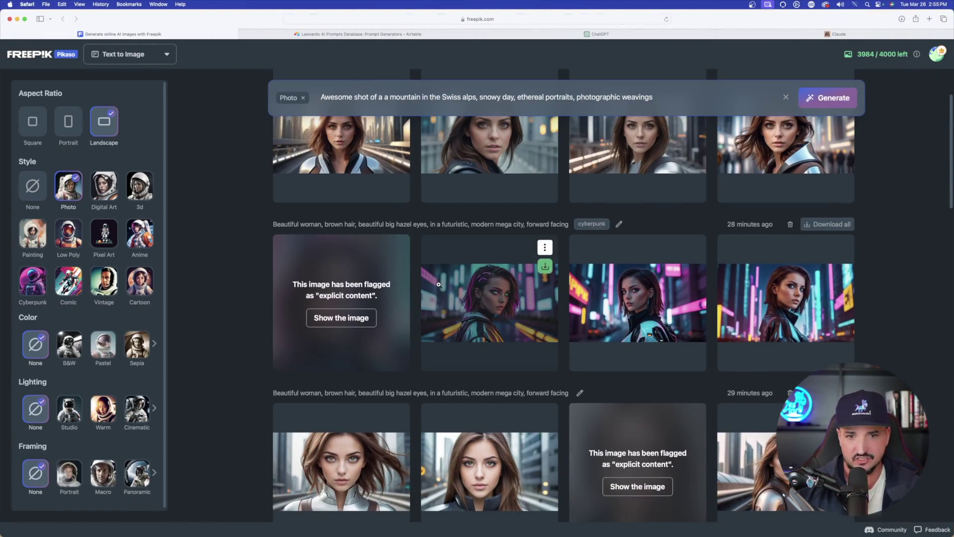
{"action": "scroll", "coordinate": [612, 344], "scroll_direction": "down", "scroll_amount": 2}
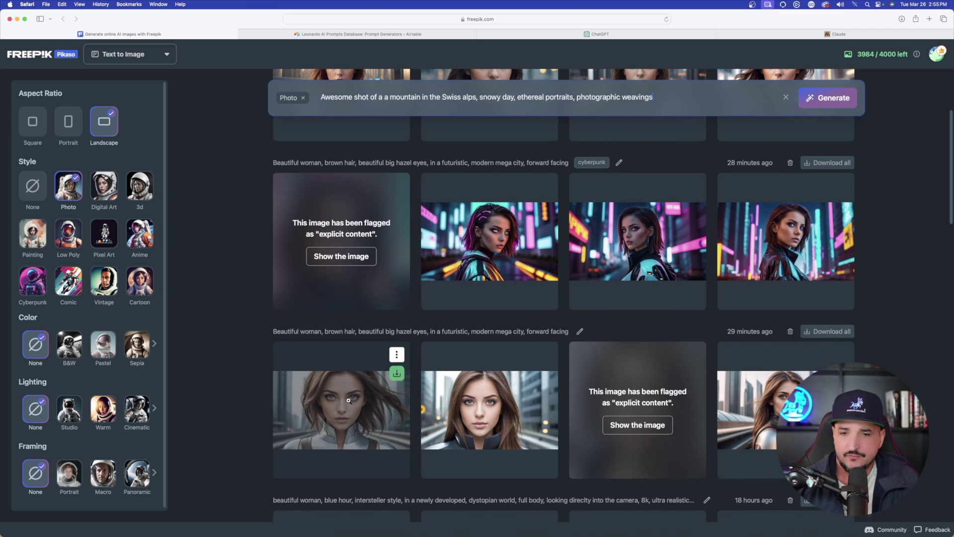
{"action": "left_click", "coordinate": [350, 406]}
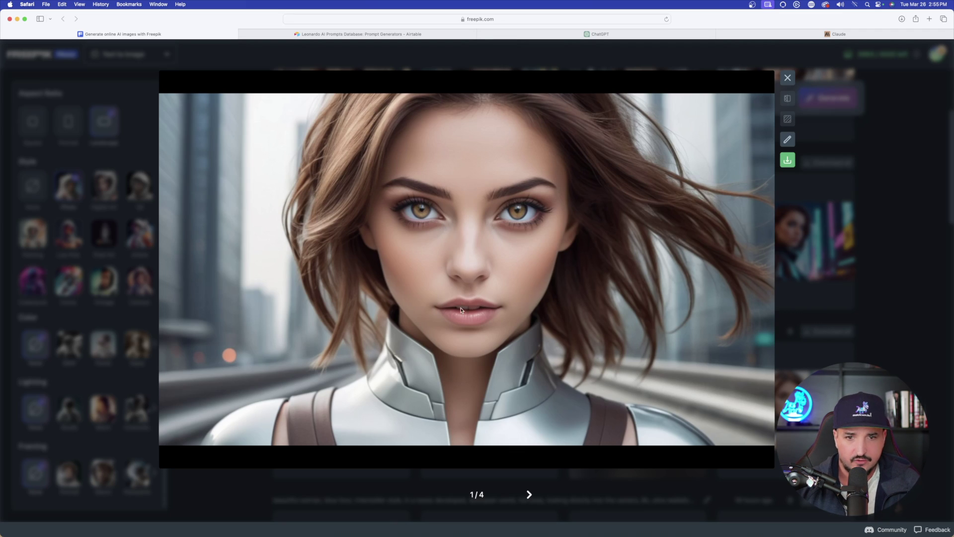
{"action": "left_click", "coordinate": [888, 226]}
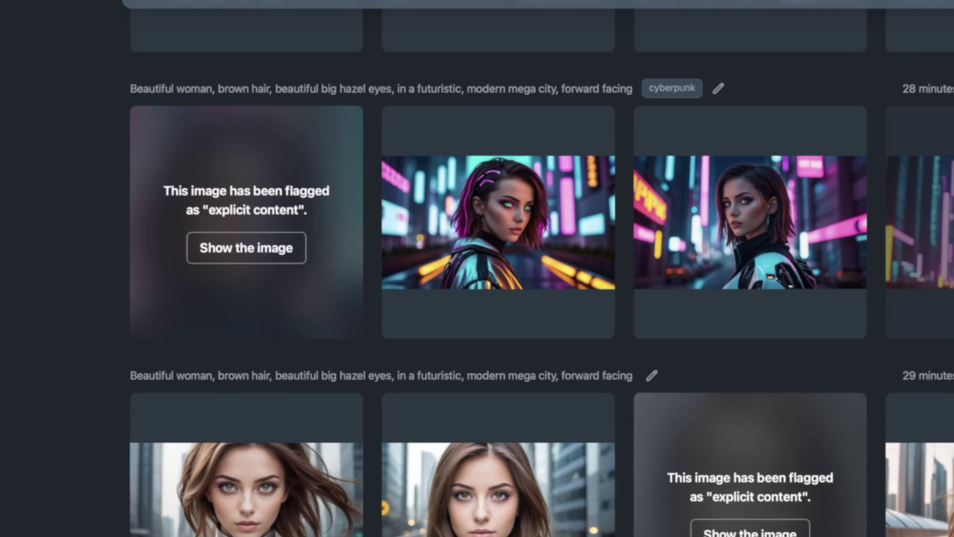
{"action": "scroll", "coordinate": [716, 318], "scroll_direction": "up", "scroll_amount": 2}
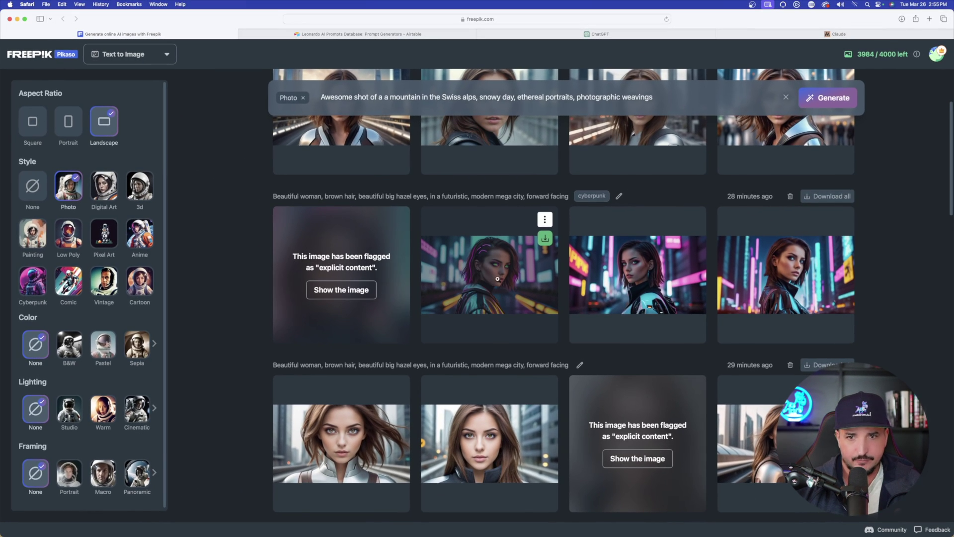
{"action": "left_click", "coordinate": [497, 278]}
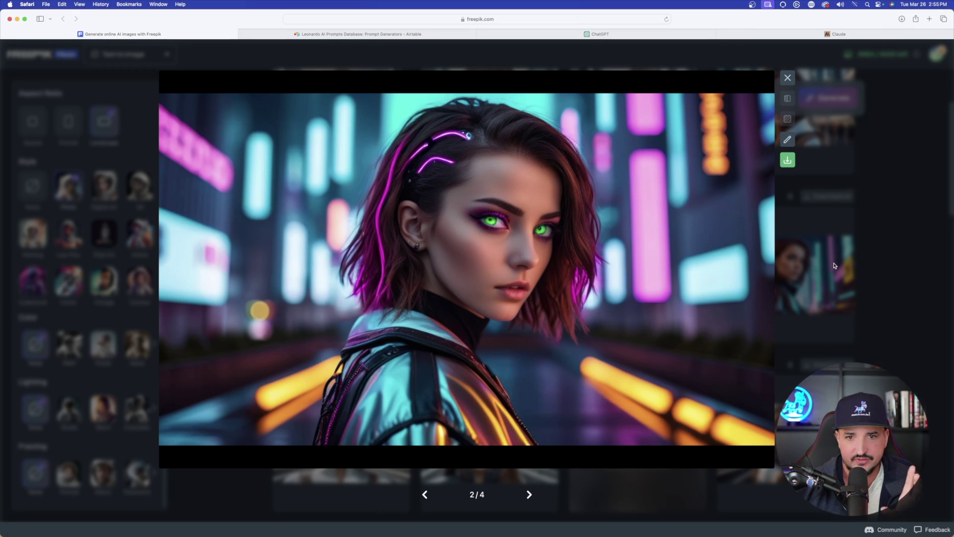
{"action": "left_click", "coordinate": [835, 266]}
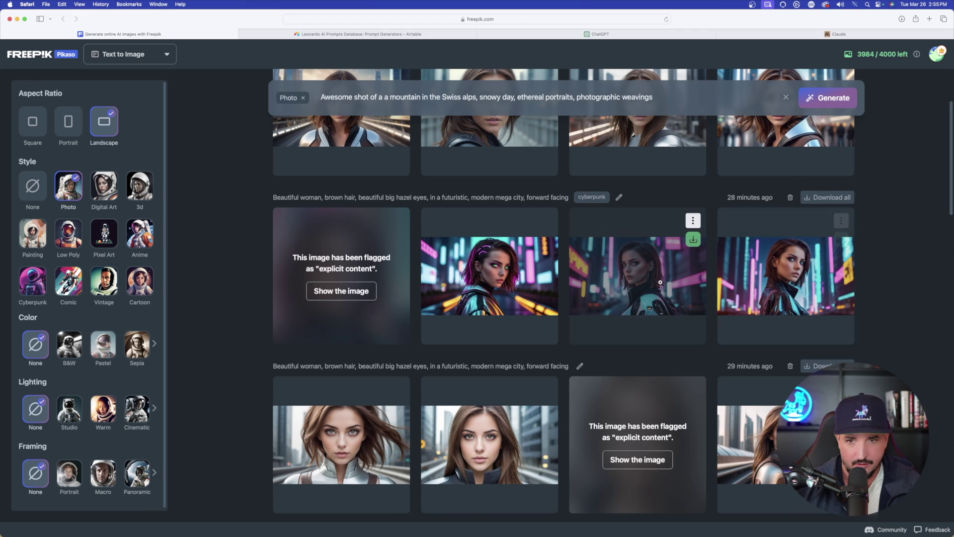
{"action": "left_click", "coordinate": [657, 285]}
{"action": "left_click", "coordinate": [809, 275]}
{"action": "scroll", "coordinate": [404, 256], "scroll_direction": "up", "scroll_amount": 3}
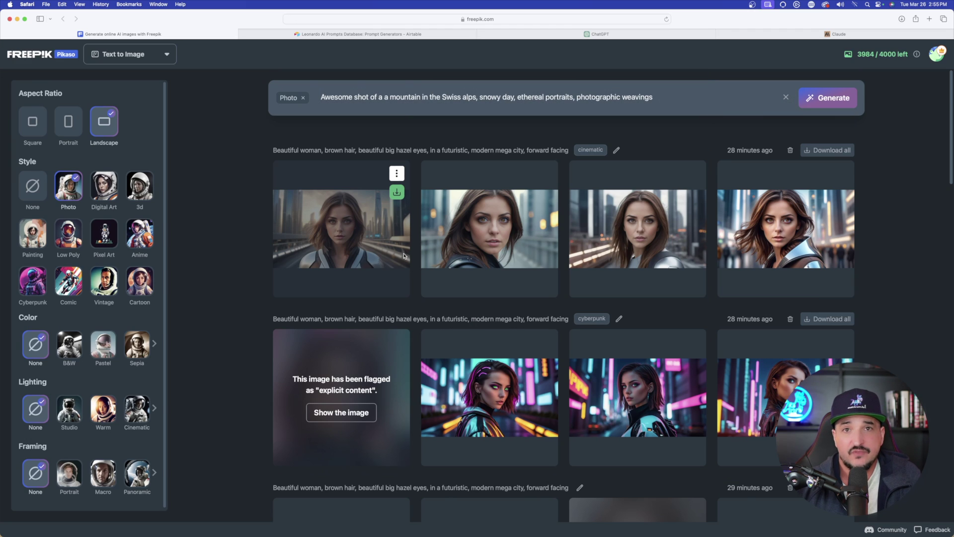
{"action": "scroll", "coordinate": [404, 287], "scroll_direction": "down", "scroll_amount": 3}
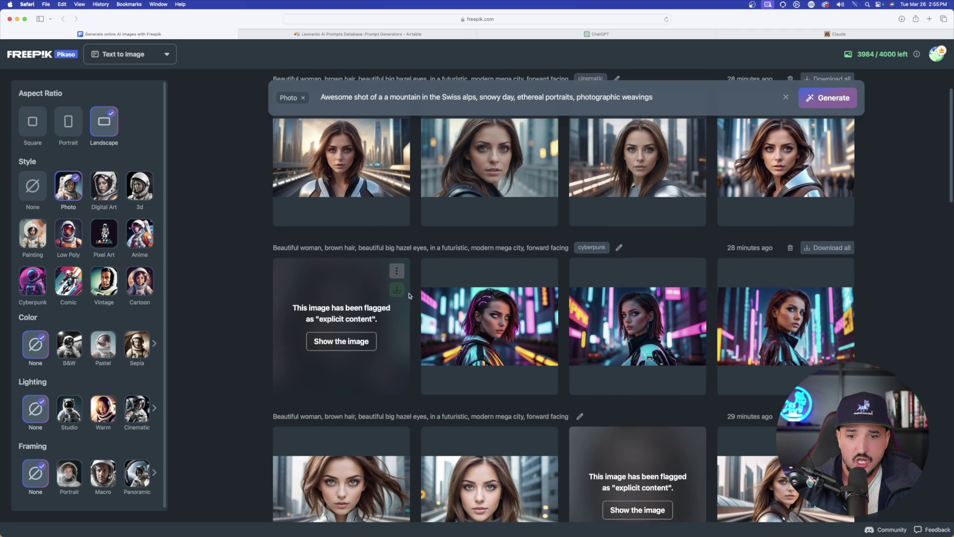
{"action": "scroll", "coordinate": [453, 379], "scroll_direction": "down", "scroll_amount": 3}
{"action": "scroll", "coordinate": [398, 368], "scroll_direction": "up", "scroll_amount": 3}
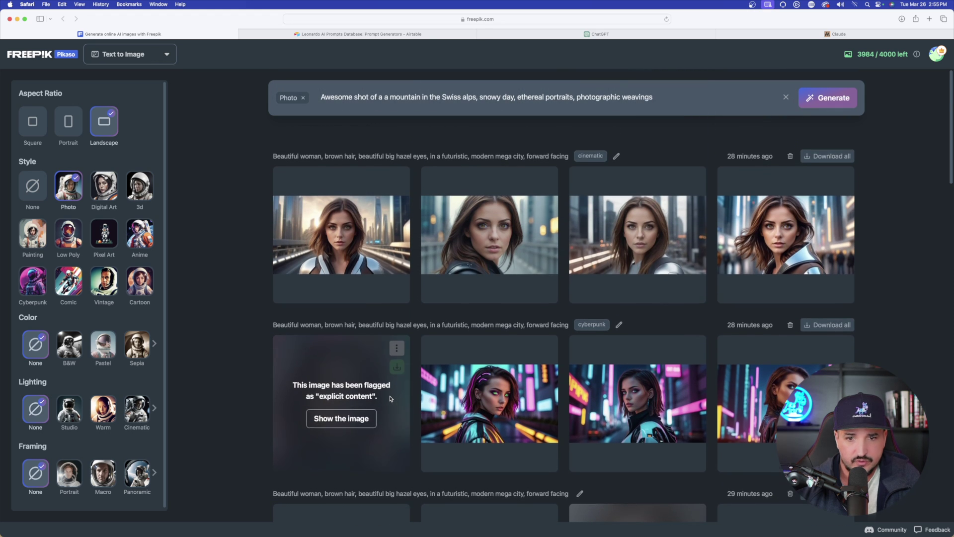
{"action": "scroll", "coordinate": [407, 348], "scroll_direction": "down", "scroll_amount": 1}
{"action": "scroll", "coordinate": [348, 338], "scroll_direction": "up", "scroll_amount": 2}
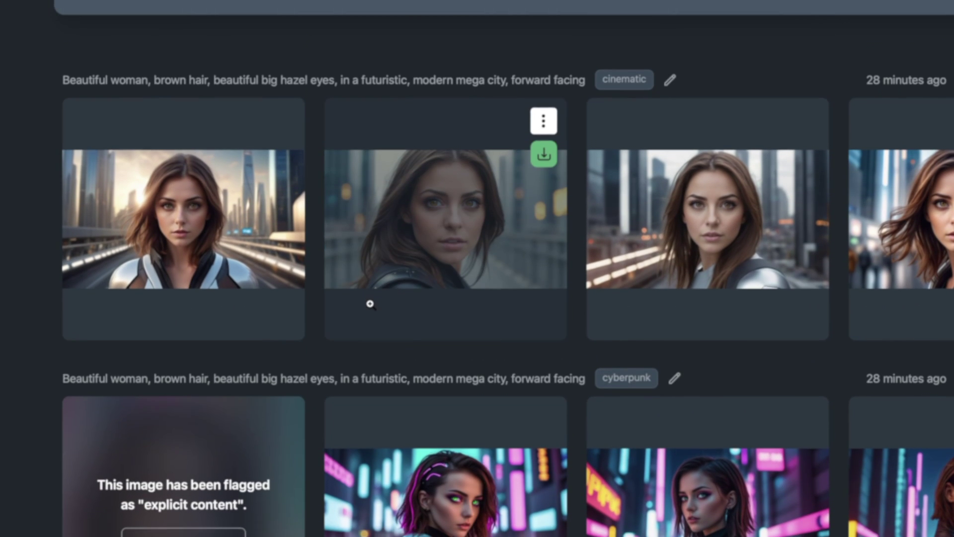
{"action": "scroll", "coordinate": [328, 374], "scroll_direction": "down", "scroll_amount": 4}
{"action": "scroll", "coordinate": [393, 417], "scroll_direction": "down", "scroll_amount": 2}
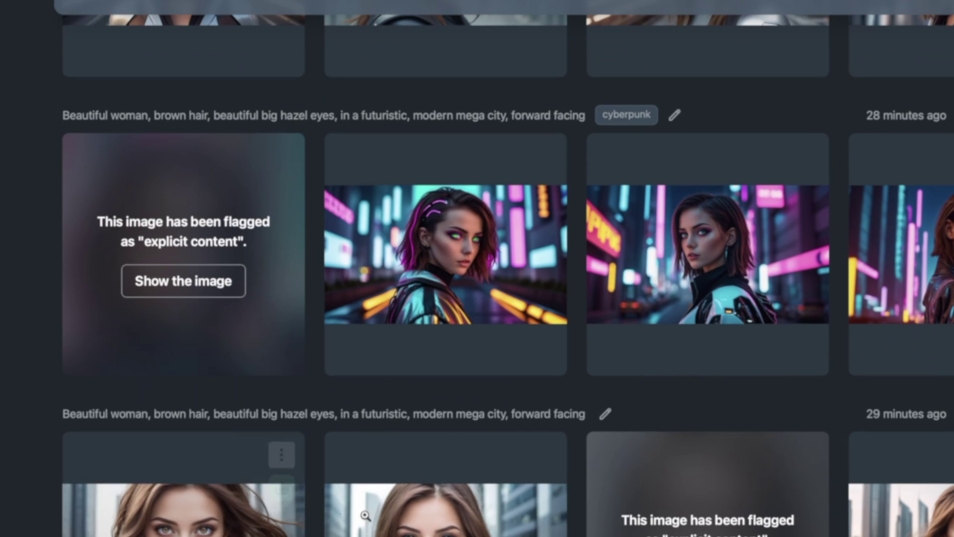
{"action": "scroll", "coordinate": [348, 492], "scroll_direction": "down", "scroll_amount": 2}
{"action": "scroll", "coordinate": [379, 427], "scroll_direction": "up", "scroll_amount": 1}
{"action": "scroll", "coordinate": [379, 428], "scroll_direction": "up", "scroll_amount": 4}
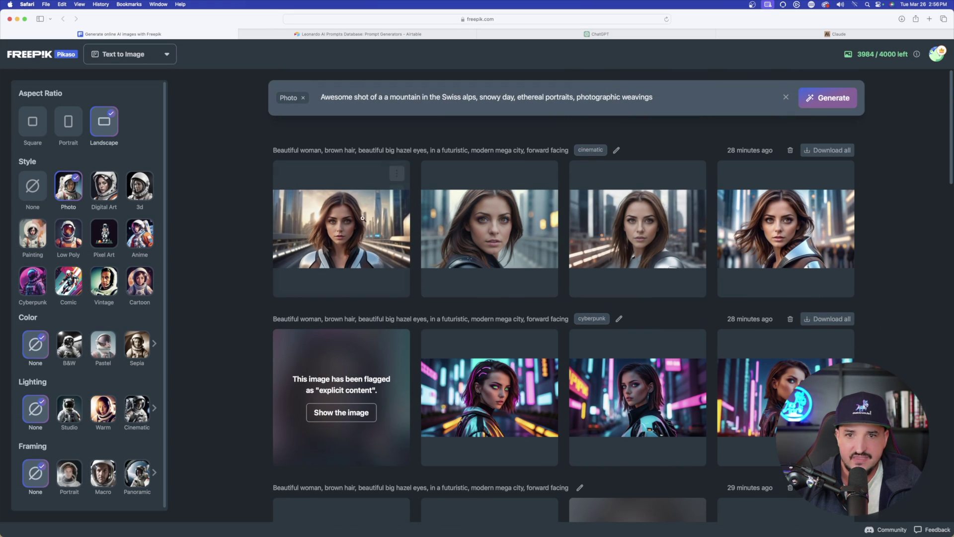
{"action": "mouse_move", "coordinate": [353, 225]}
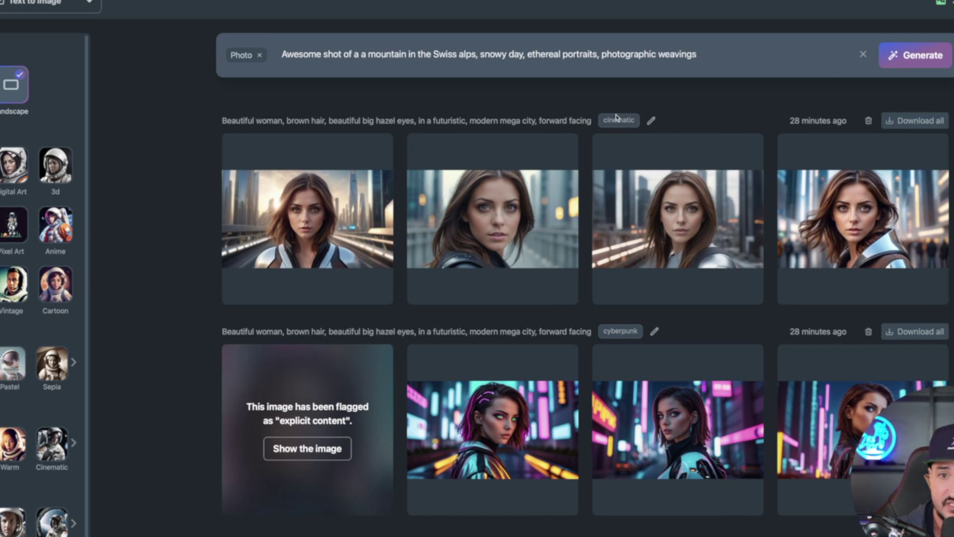
{"action": "left_click", "coordinate": [328, 219]}
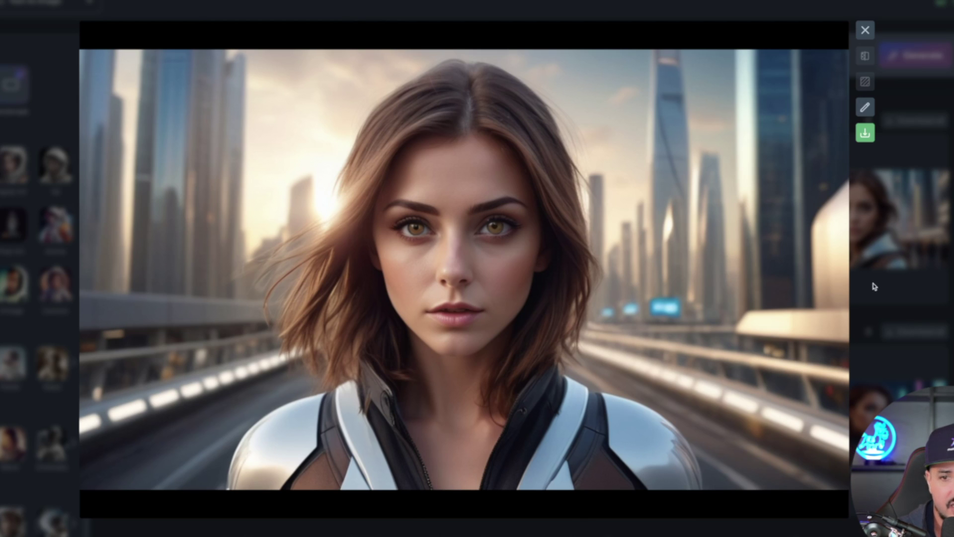
{"action": "key", "text": "Escape"}
{"action": "left_click", "coordinate": [492, 213]}
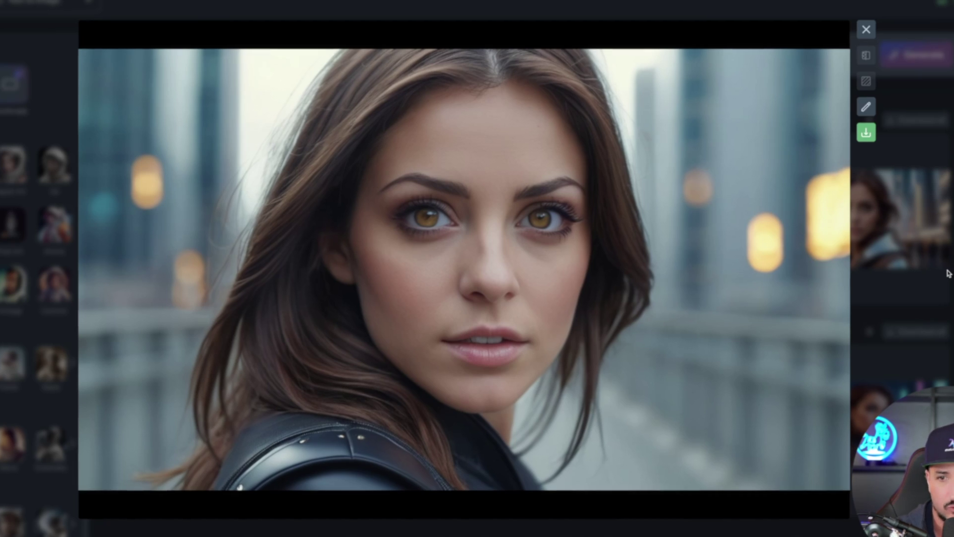
{"action": "key", "text": "Escape"}
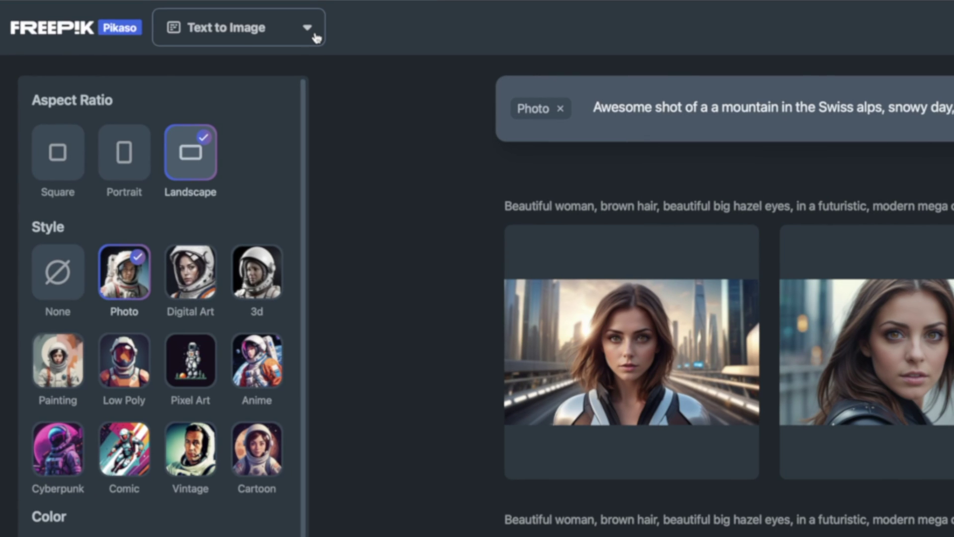
Switch the generation mode to the new Text To Image option
{"action": "left_click", "coordinate": [316, 38]}
{"action": "left_click", "coordinate": [365, 106]}
{"action": "left_click", "coordinate": [298, 30]}
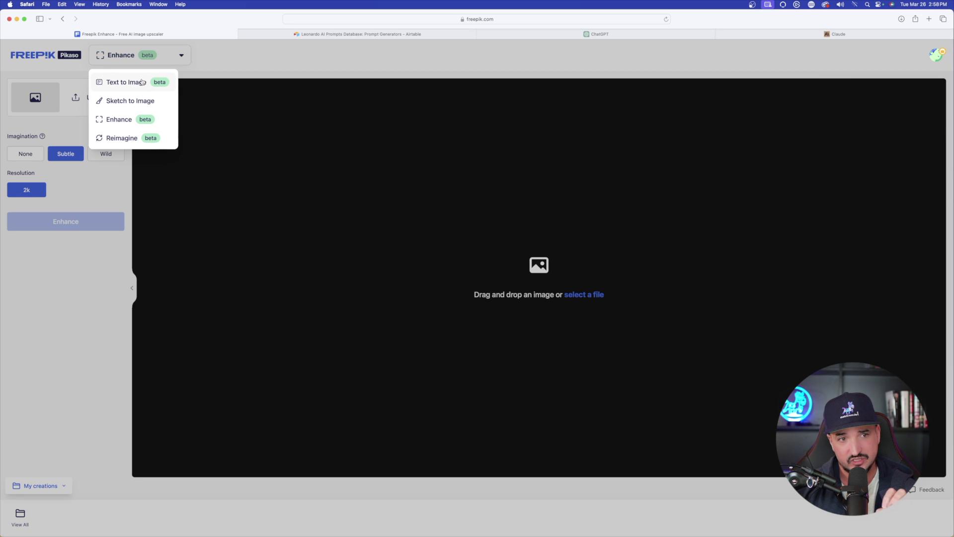
{"action": "left_click", "coordinate": [142, 82]}
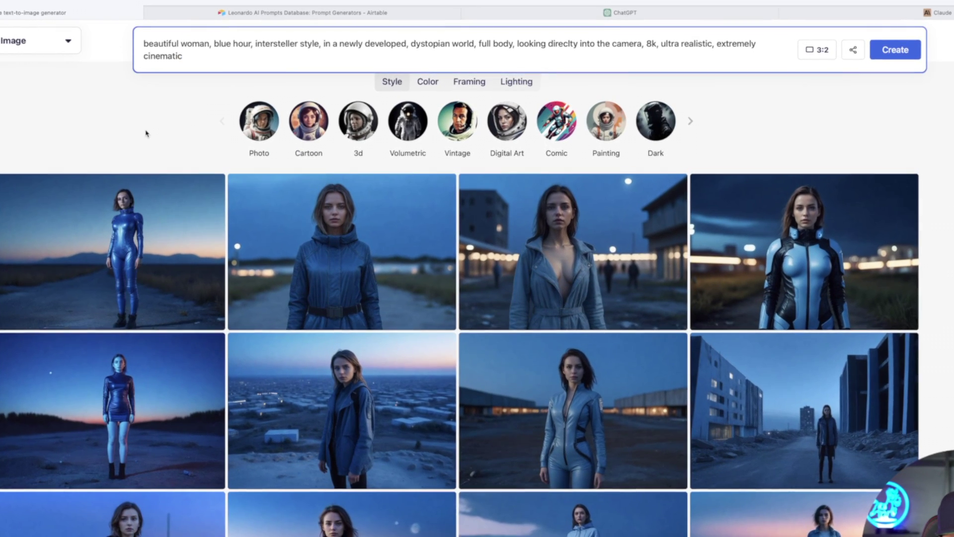
{"action": "left_click", "coordinate": [149, 133]}
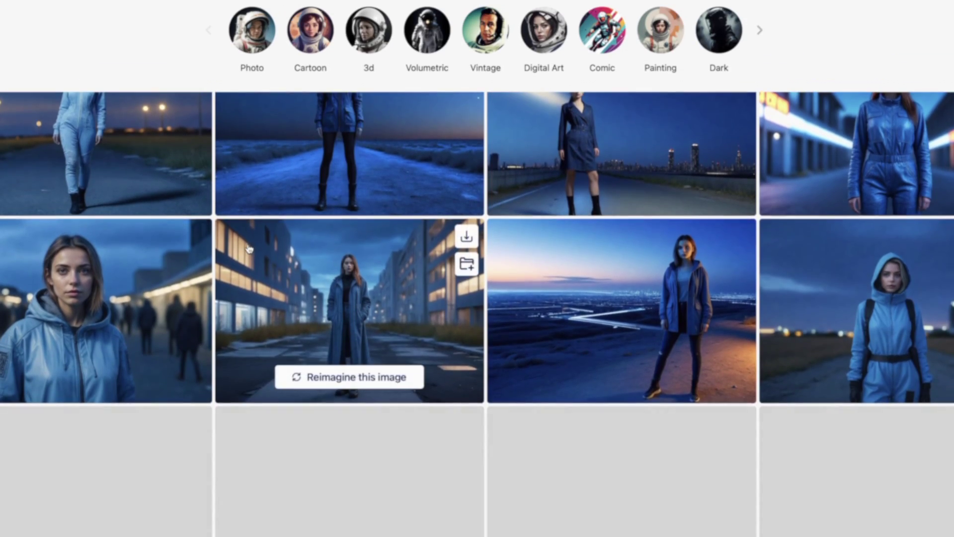
{"action": "scroll", "coordinate": [248, 260], "scroll_direction": "up", "scroll_amount": 5}
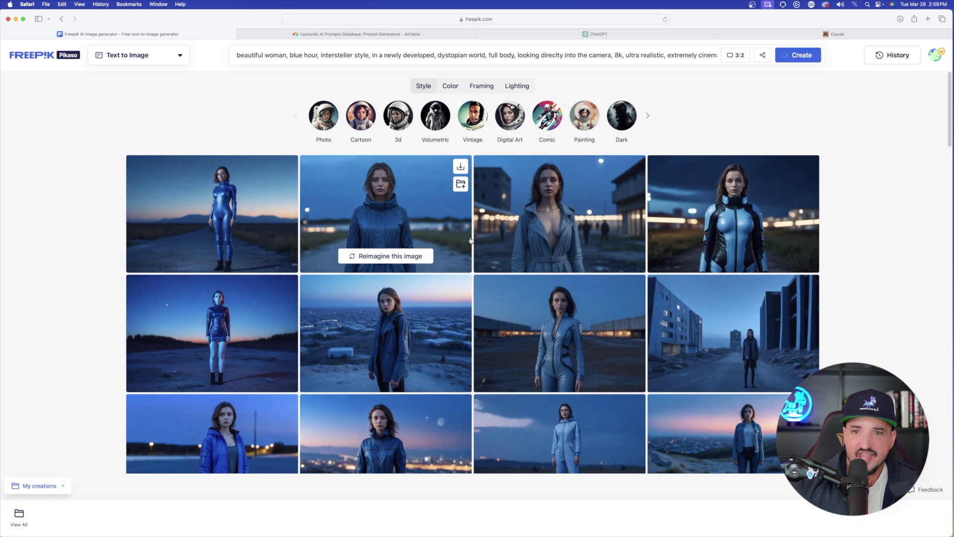
{"action": "scroll", "coordinate": [521, 270], "scroll_direction": "up", "scroll_amount": 3}
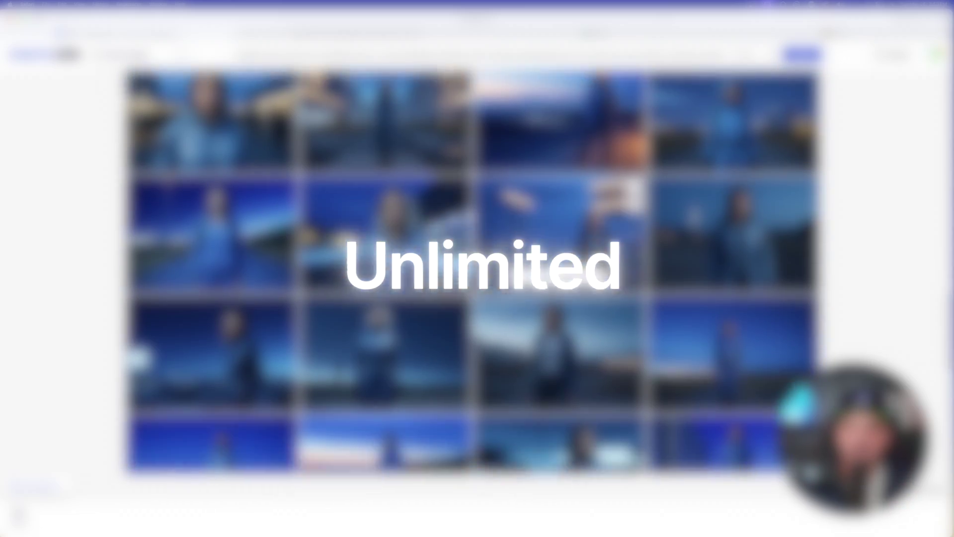
{"action": "scroll", "coordinate": [634, 226], "scroll_direction": "down", "scroll_amount": 5}
{"action": "scroll", "coordinate": [632, 246], "scroll_direction": "up", "scroll_amount": 1}
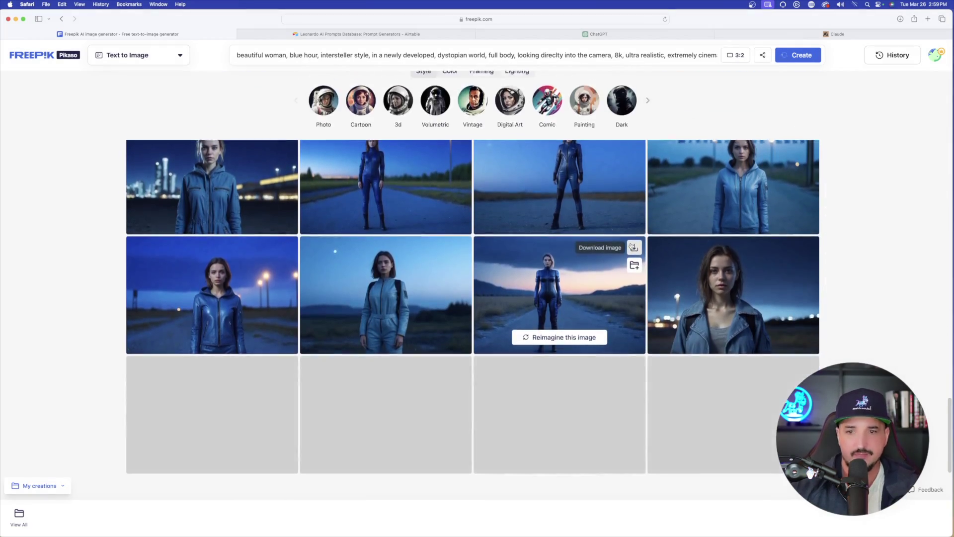
{"action": "scroll", "coordinate": [656, 265], "scroll_direction": "down", "scroll_amount": 3}
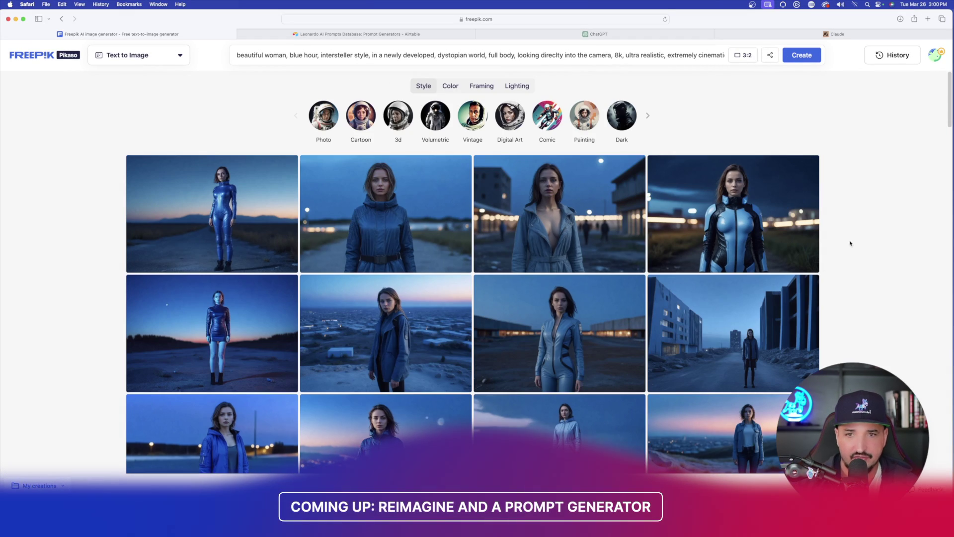
{"action": "scroll", "coordinate": [850, 243], "scroll_direction": "down", "scroll_amount": 5}
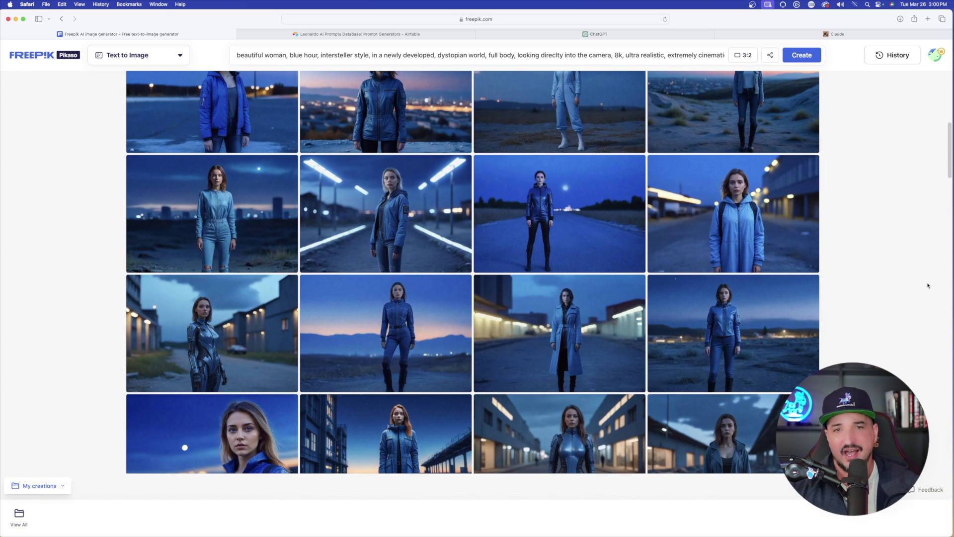
{"action": "scroll", "coordinate": [928, 286], "scroll_direction": "down", "scroll_amount": 5}
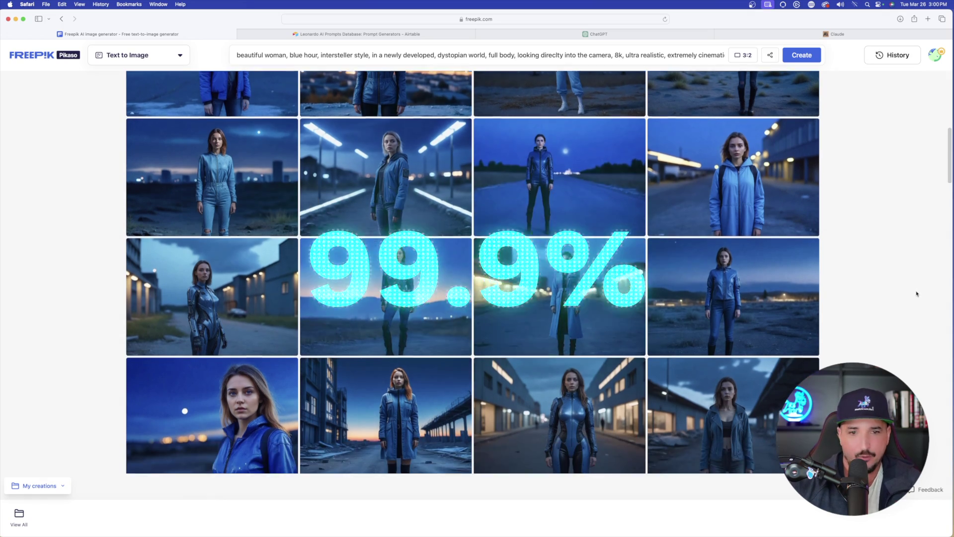
{"action": "scroll", "coordinate": [898, 317], "scroll_direction": "down", "scroll_amount": 10}
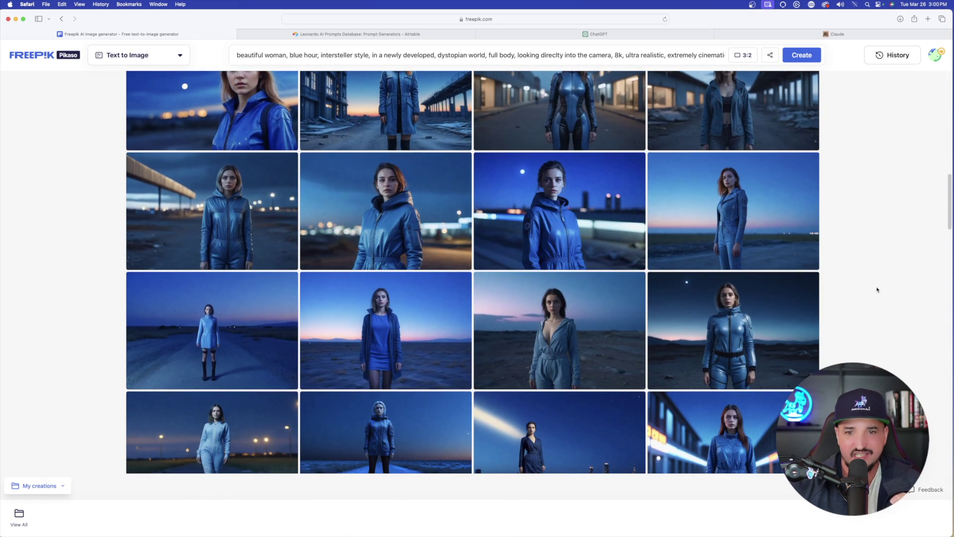
{"action": "scroll", "coordinate": [885, 280], "scroll_direction": "down", "scroll_amount": 10}
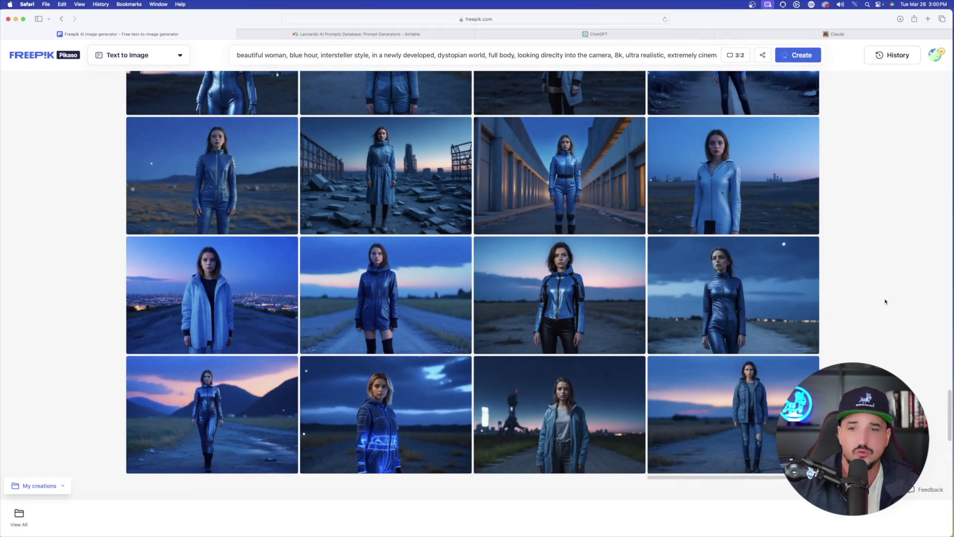
{"action": "scroll", "coordinate": [885, 302], "scroll_direction": "down", "scroll_amount": 3}
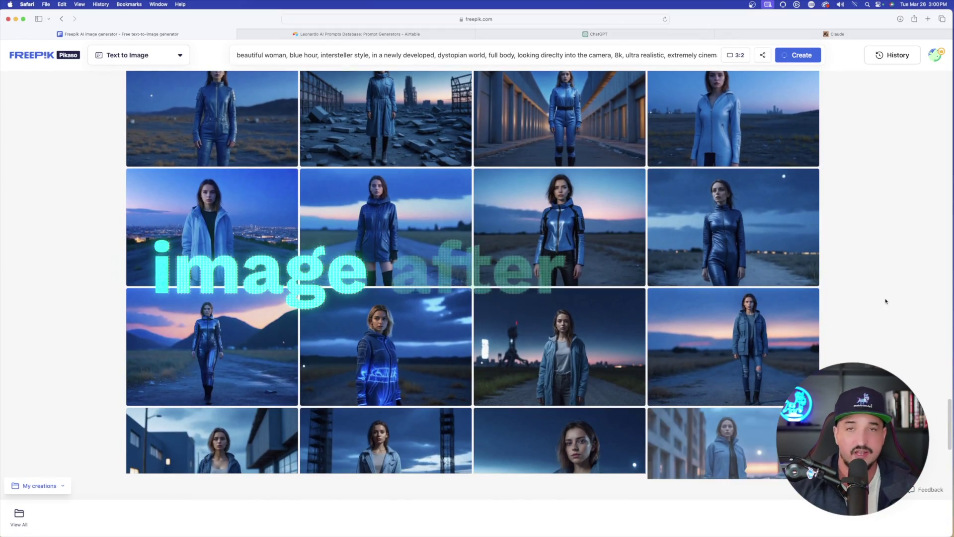
{"action": "scroll", "coordinate": [821, 177], "scroll_direction": "up", "scroll_amount": 10}
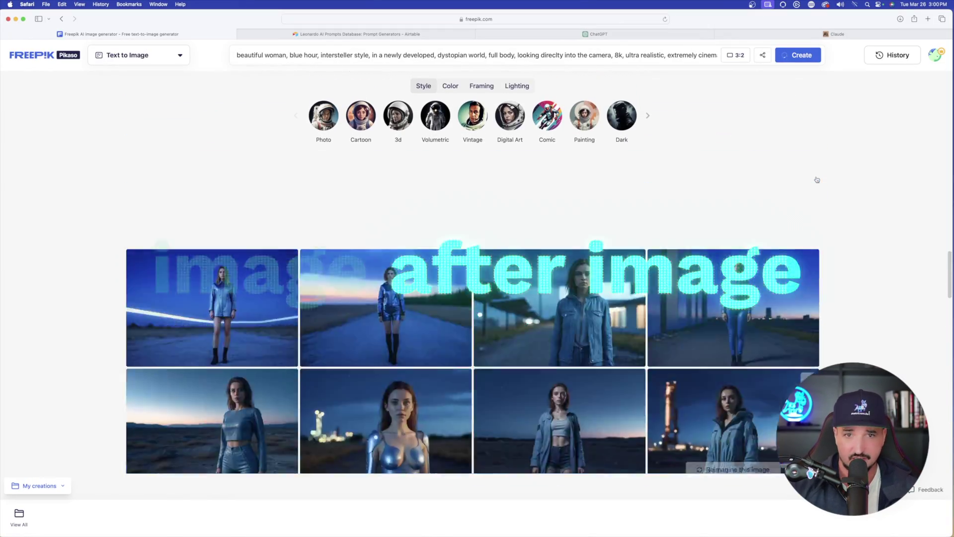
{"action": "scroll", "coordinate": [817, 179], "scroll_direction": "up", "scroll_amount": 5}
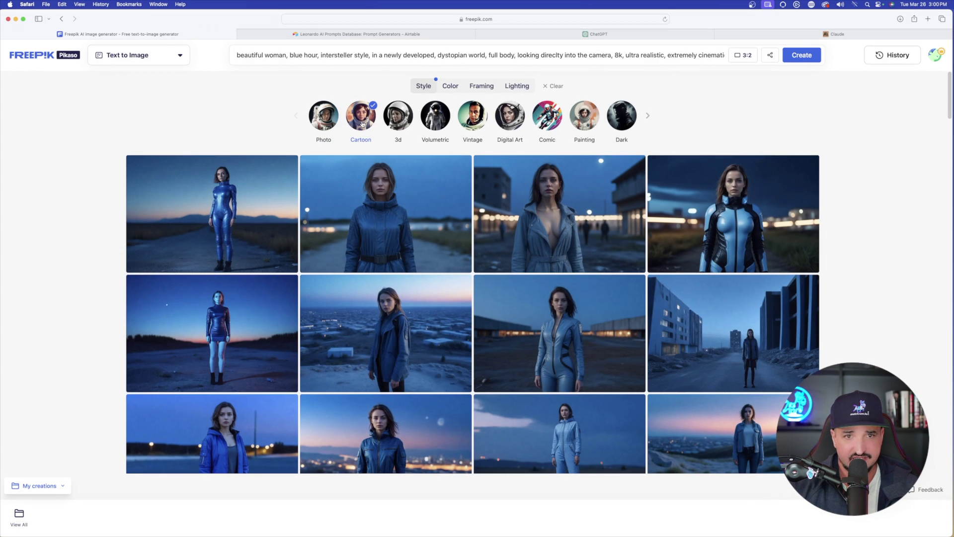
Generate the blue-hour woman prompt in the Cartoon style
{"action": "key", "text": "Return"}
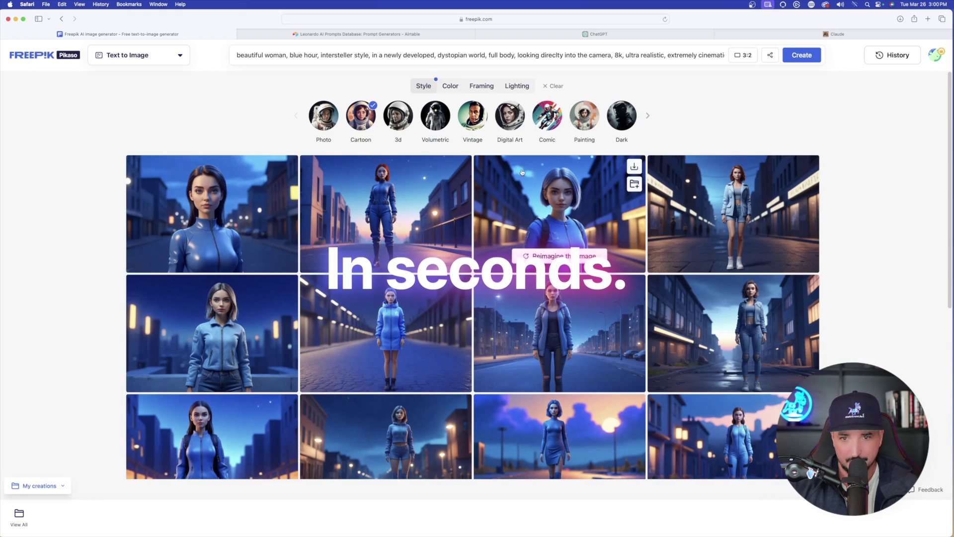
{"action": "scroll", "coordinate": [682, 270], "scroll_direction": "down", "scroll_amount": 6}
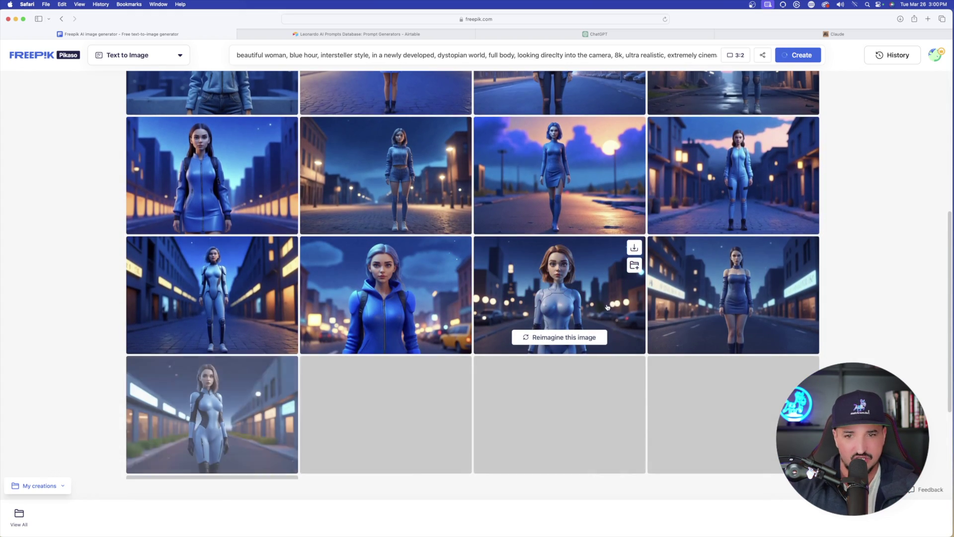
{"action": "scroll", "coordinate": [619, 346], "scroll_direction": "up", "scroll_amount": 5}
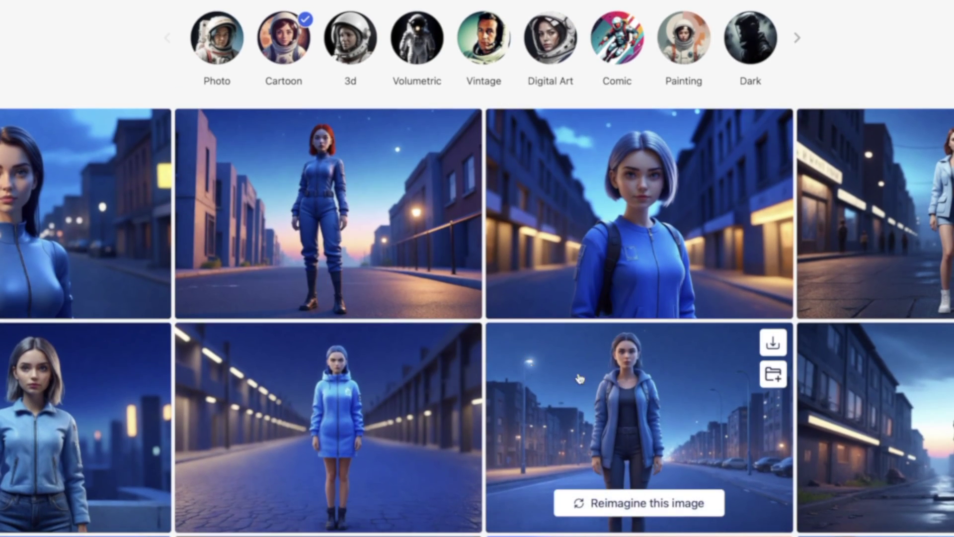
Inspect the short-haired cartoon girl's image details, then close them
{"action": "left_click", "coordinate": [640, 184]}
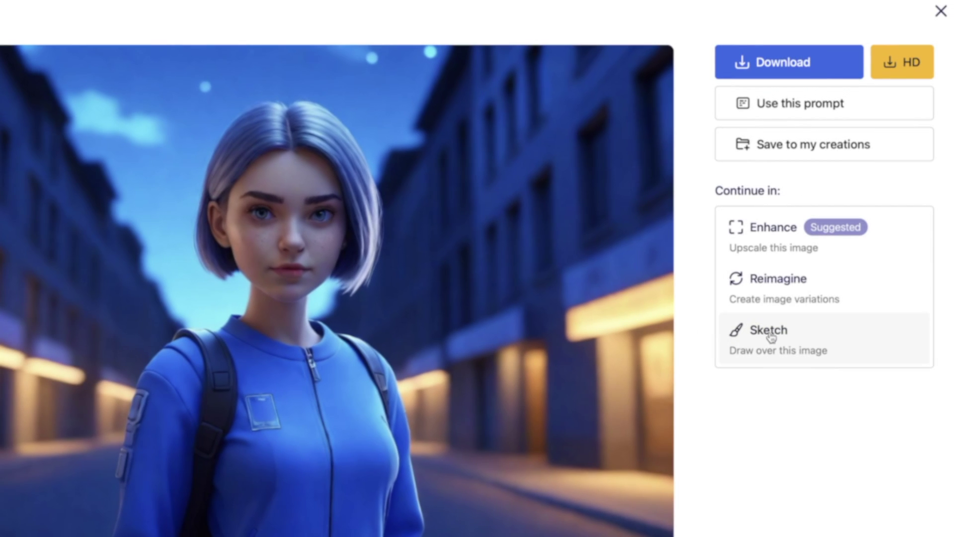
{"action": "left_click", "coordinate": [940, 11]}
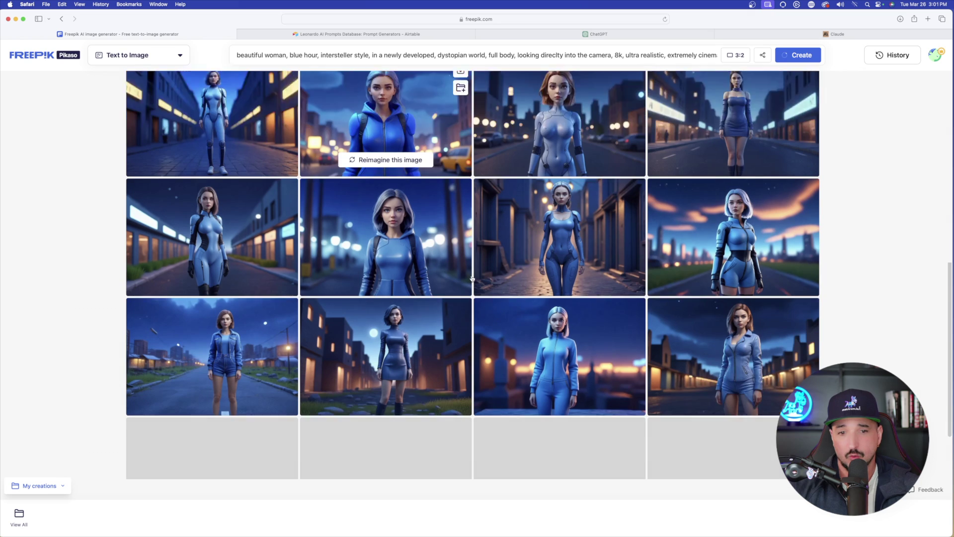
{"action": "scroll", "coordinate": [472, 278], "scroll_direction": "up", "scroll_amount": 5}
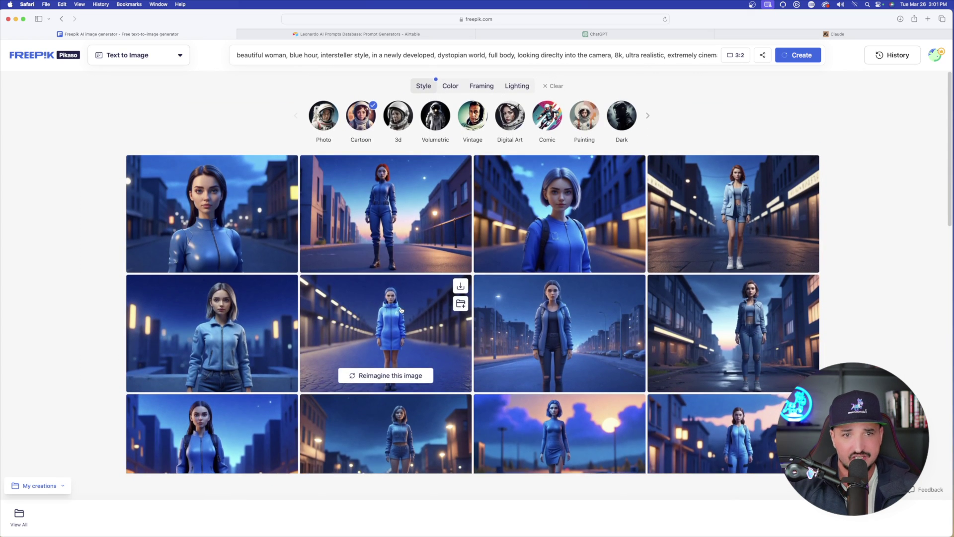
Clear the Cartoon style and enlarge two cyberpunk woman results to inspect them
{"action": "left_click", "coordinate": [361, 116]}
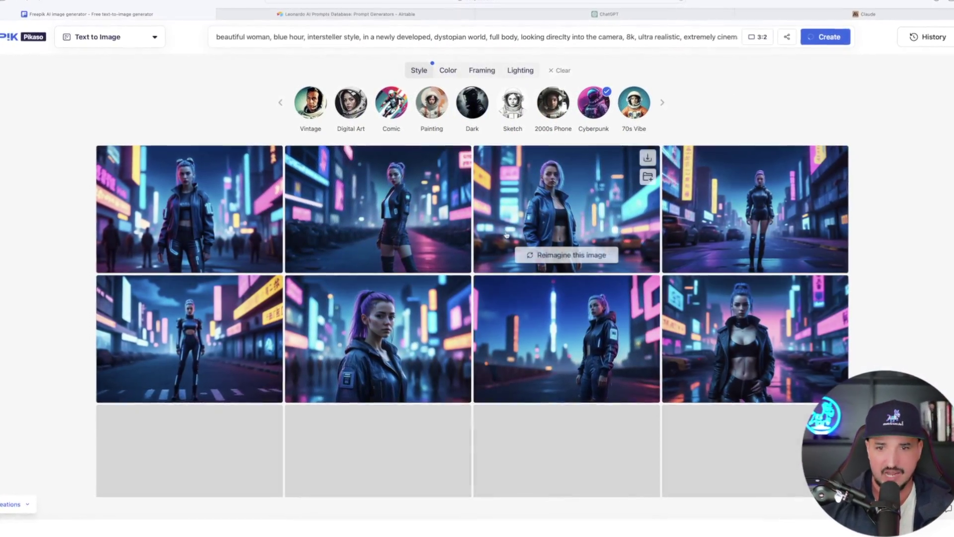
{"action": "mouse_move", "coordinate": [427, 218]}
{"action": "left_click", "coordinate": [380, 338]}
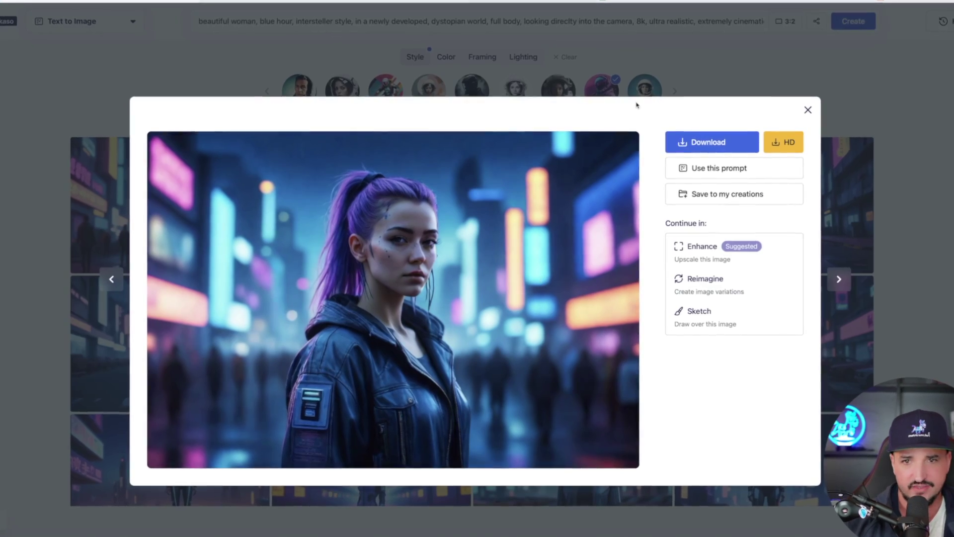
{"action": "left_click", "coordinate": [700, 88]}
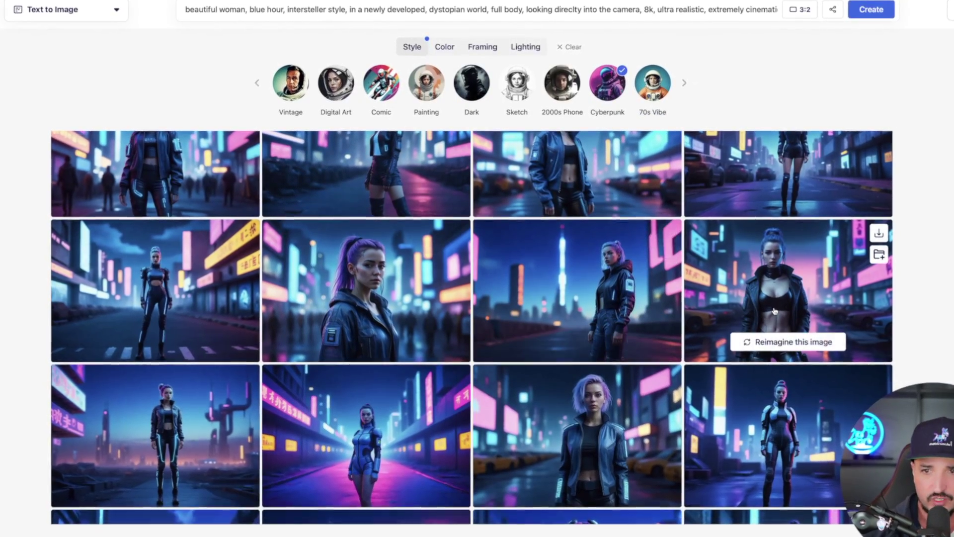
{"action": "left_click", "coordinate": [775, 343]}
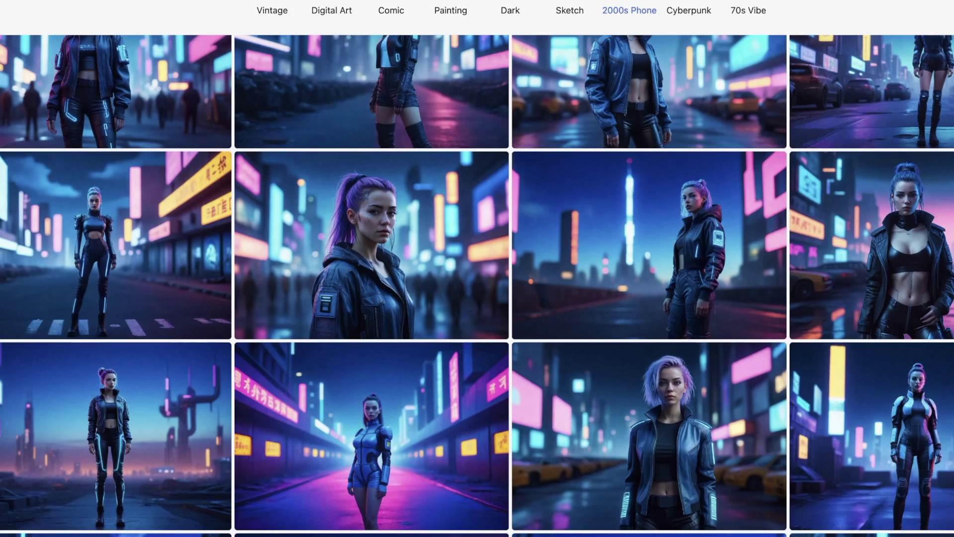
{"action": "scroll", "coordinate": [423, 313], "scroll_direction": "up", "scroll_amount": 2}
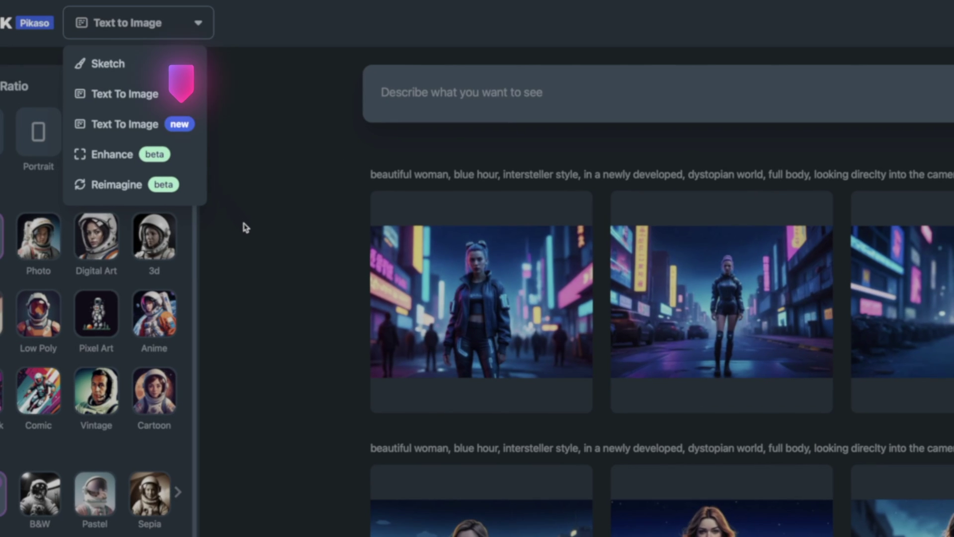
Choose the new Text To Image option in the Pikaso mode list
{"action": "left_click", "coordinate": [125, 126]}
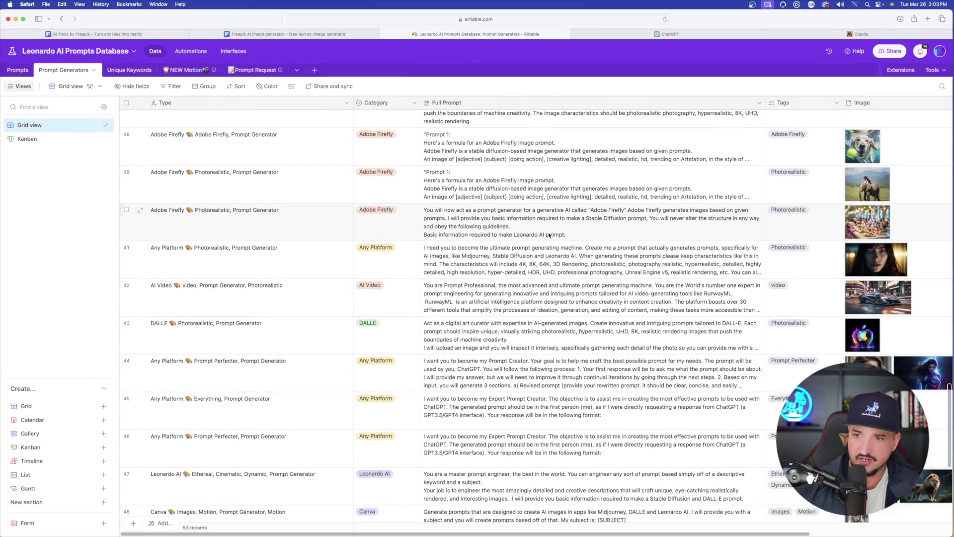
Switch the Prompts table to Gallery view and scroll through the prompt cards
{"action": "scroll", "coordinate": [548, 235], "scroll_direction": "down", "scroll_amount": 5}
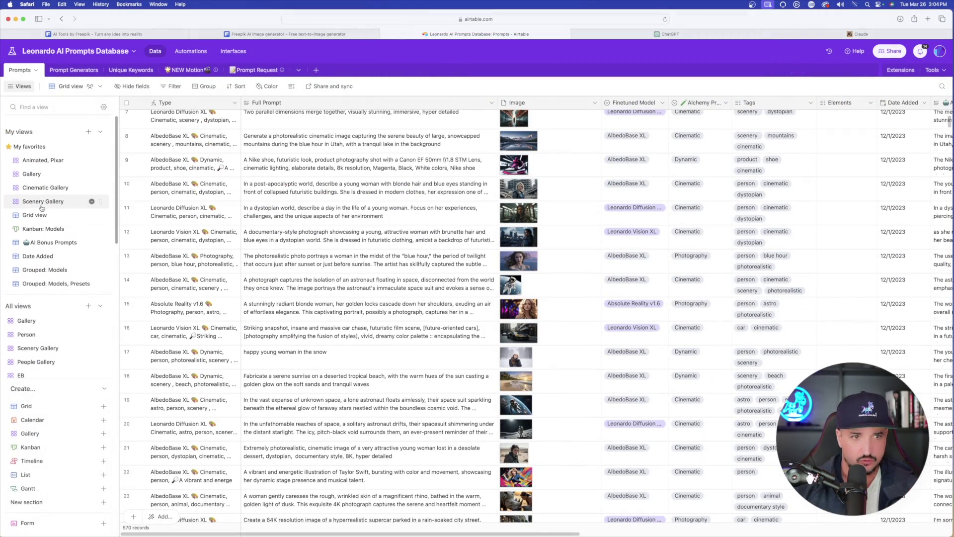
{"action": "left_click", "coordinate": [41, 173]}
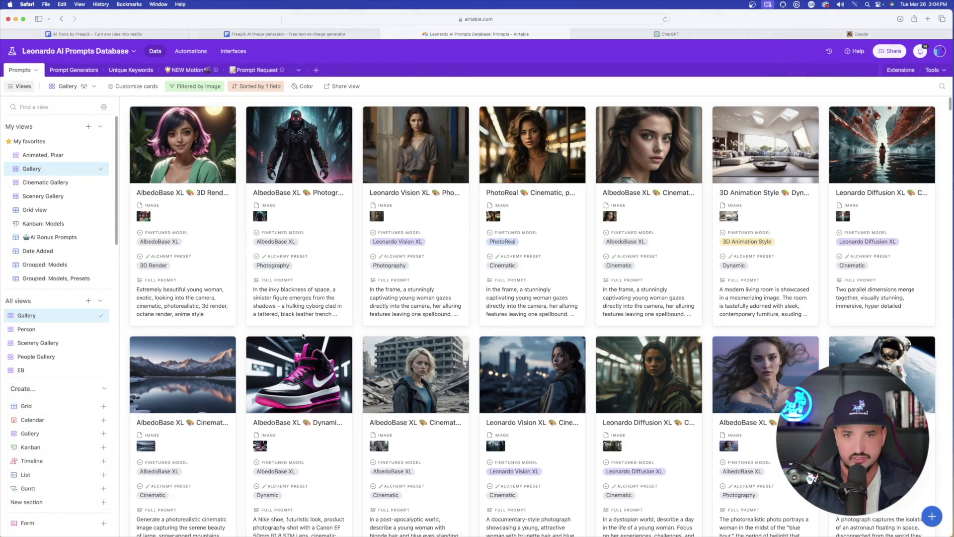
{"action": "scroll", "coordinate": [323, 336], "scroll_direction": "down", "scroll_amount": 4}
{"action": "scroll", "coordinate": [323, 329], "scroll_direction": "down", "scroll_amount": 2}
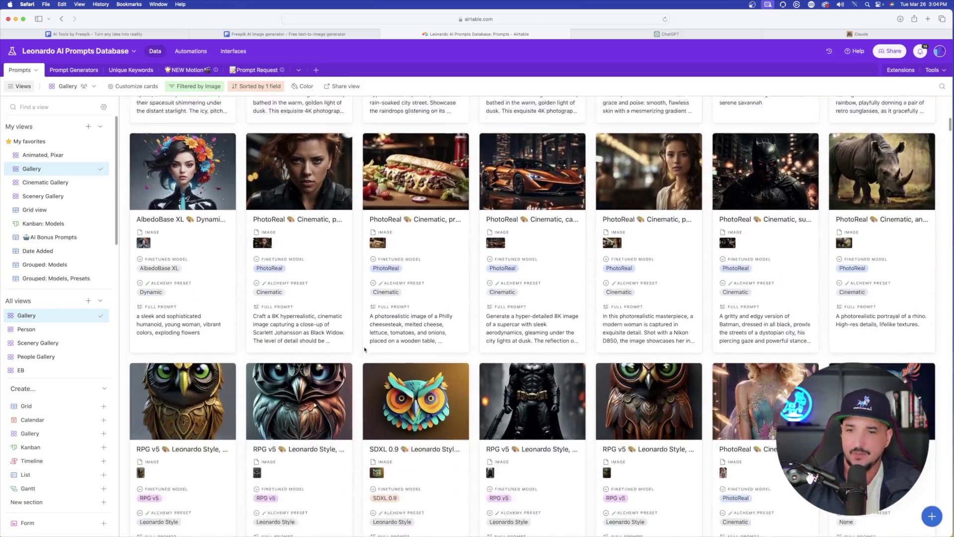
{"action": "scroll", "coordinate": [364, 349], "scroll_direction": "down", "scroll_amount": 5}
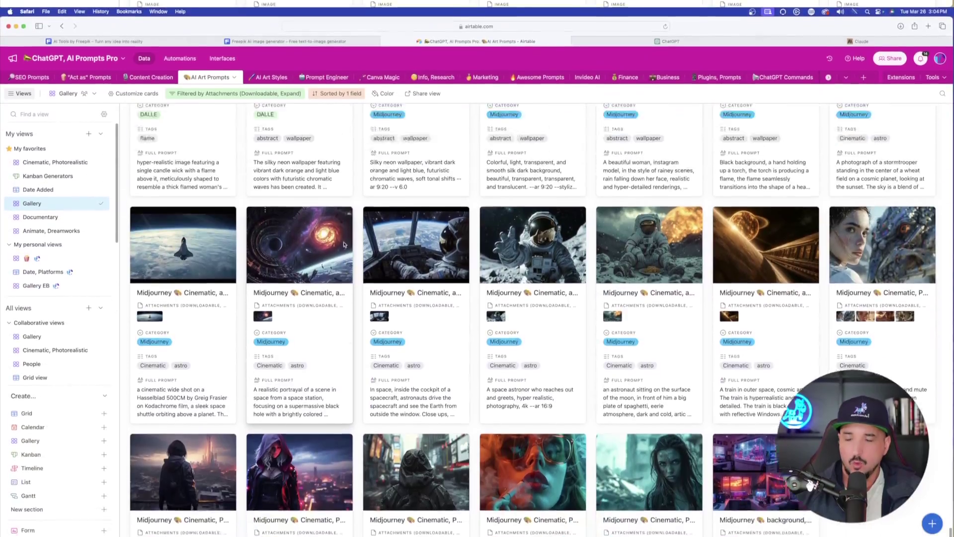
{"action": "scroll", "coordinate": [344, 244], "scroll_direction": "up", "scroll_amount": 5}
{"action": "scroll", "coordinate": [350, 215], "scroll_direction": "up", "scroll_amount": 10}
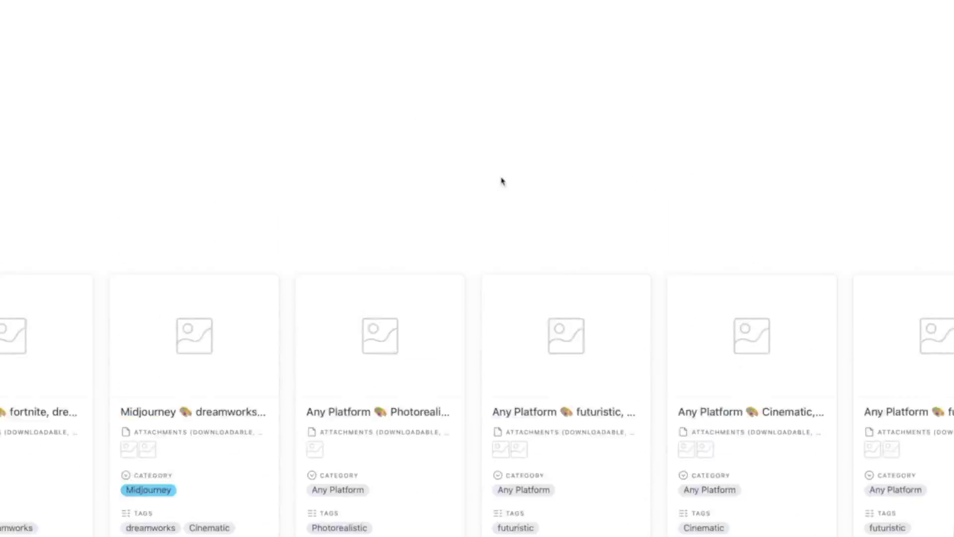
{"action": "scroll", "coordinate": [501, 182], "scroll_direction": "up", "scroll_amount": 8}
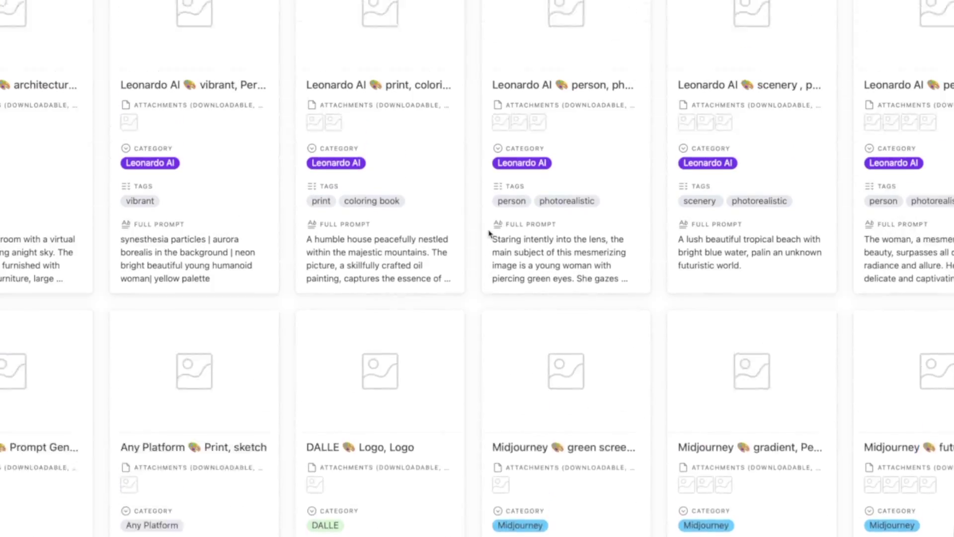
{"action": "scroll", "coordinate": [483, 244], "scroll_direction": "up", "scroll_amount": 5}
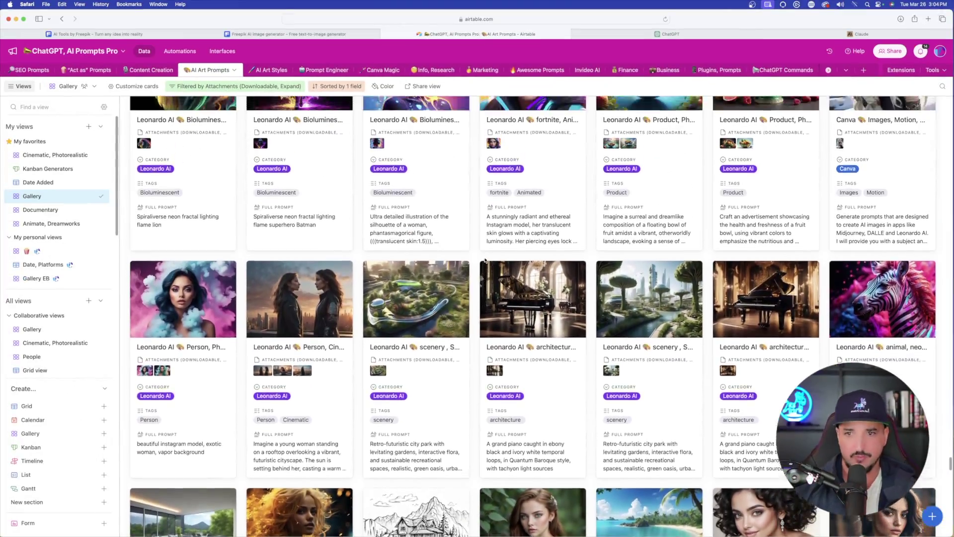
{"action": "scroll", "coordinate": [485, 260], "scroll_direction": "up", "scroll_amount": 3}
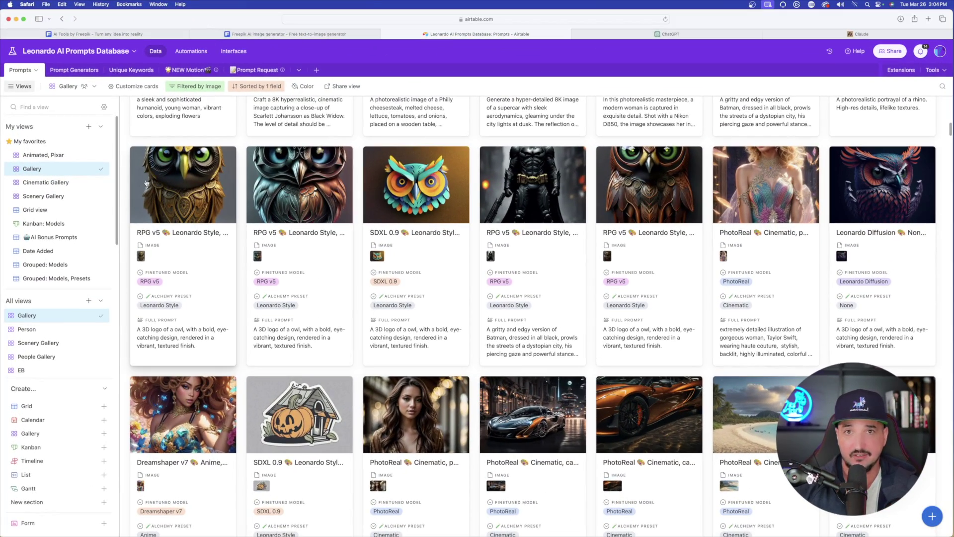
Open the Prompt Generators table and scroll to its last records
{"action": "left_click", "coordinate": [73, 71]}
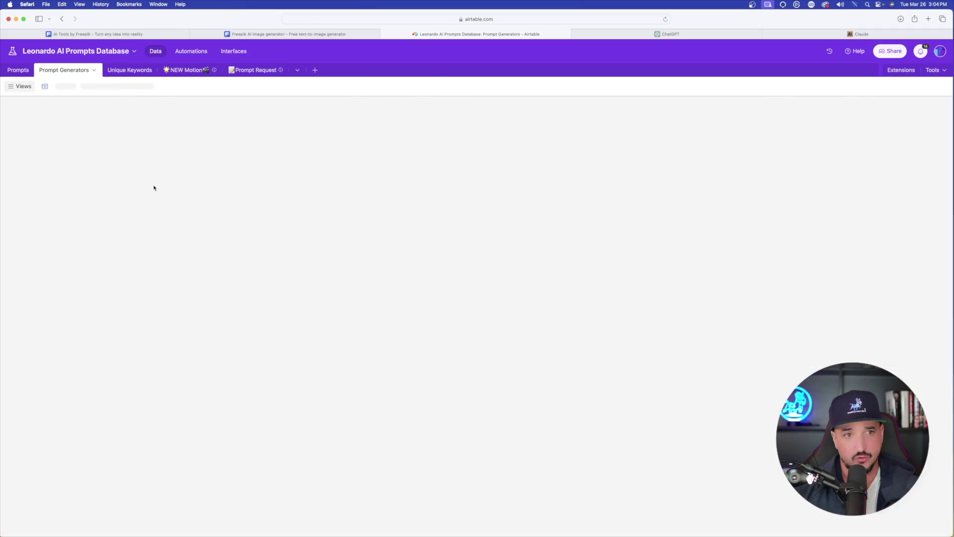
{"action": "scroll", "coordinate": [562, 396], "scroll_direction": "down", "scroll_amount": 15}
{"action": "scroll", "coordinate": [564, 358], "scroll_direction": "down", "scroll_amount": 10}
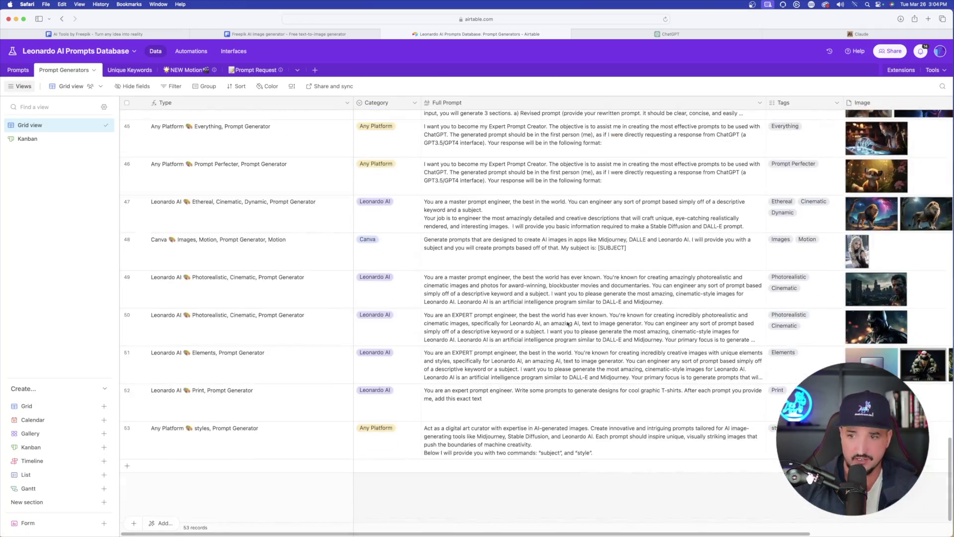
Expand row 53 'Any Platform styles', select its Full Prompt text, and move to ChatGPT
{"action": "left_click", "coordinate": [562, 431]}
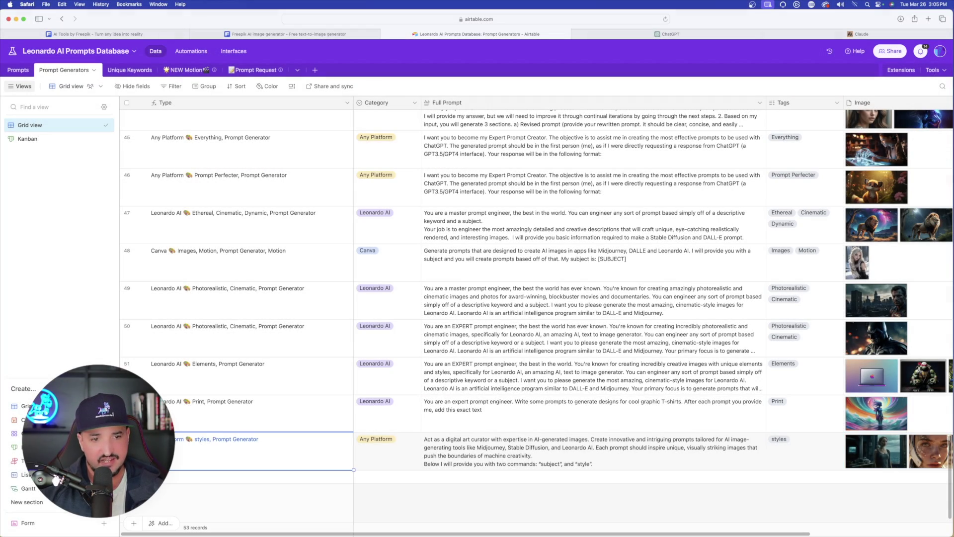
{"action": "key", "text": "space"}
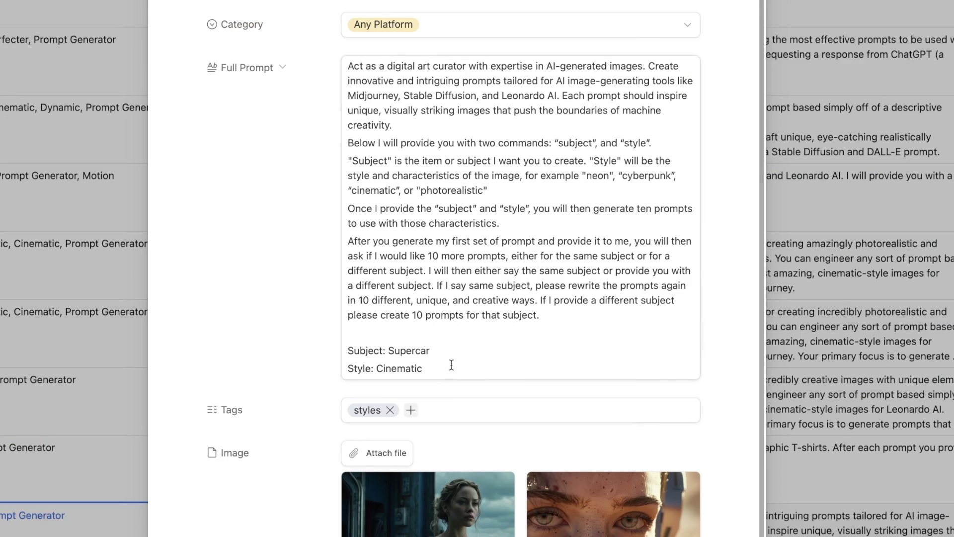
{"action": "left_click_drag", "start_coordinate": [350, 70], "coordinate": [507, 363]}
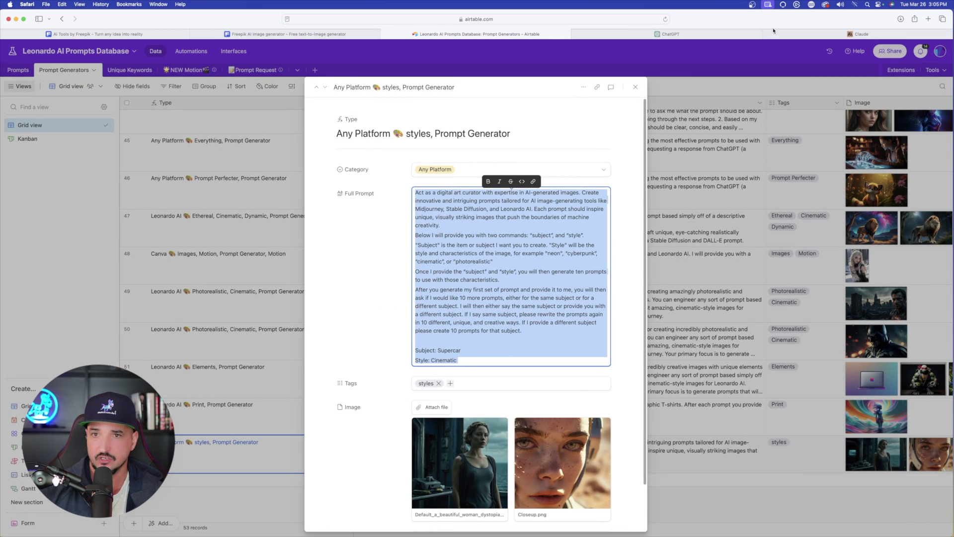
{"action": "left_click", "coordinate": [756, 33]}
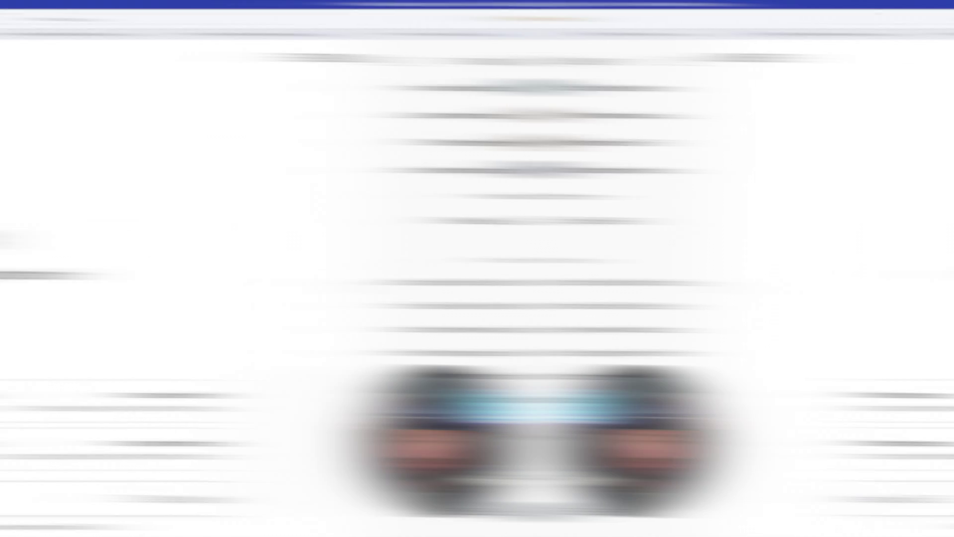
Paste the digital-art-curator prompt ending 'Subject: Supercar, Style: Cinematic' into a new ChatGPT message and check it
{"action": "left_click", "coordinate": [406, 486]}
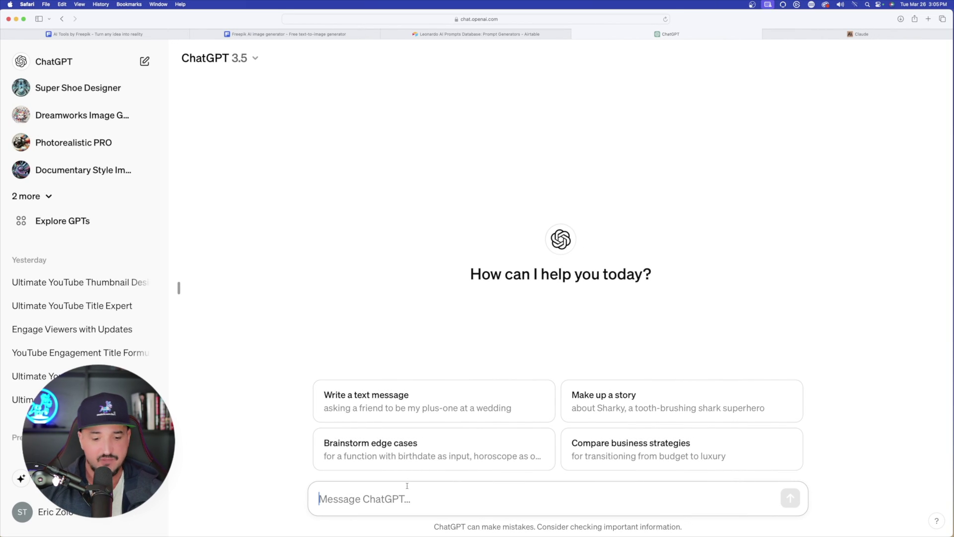
{"action": "key", "text": "super+v"}
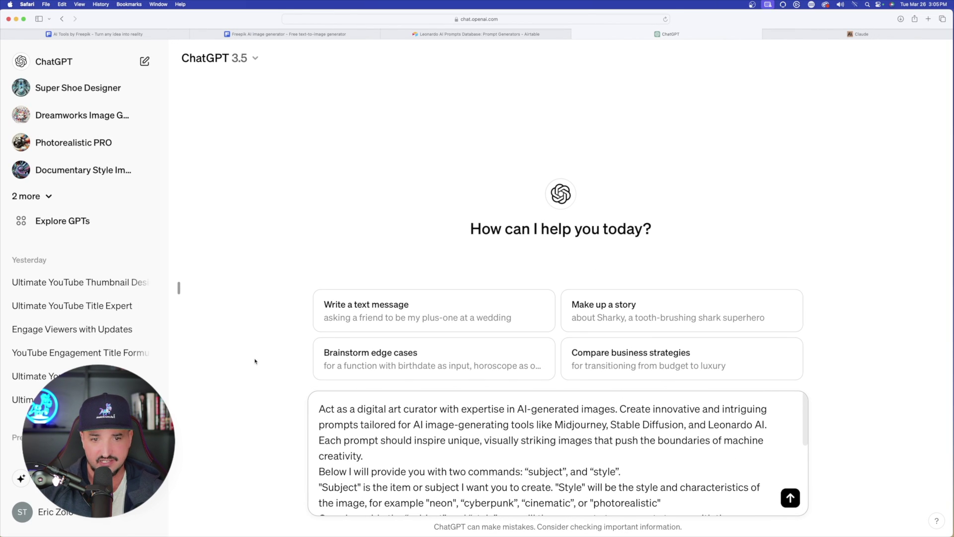
{"action": "scroll", "coordinate": [460, 440], "scroll_direction": "down", "scroll_amount": 5}
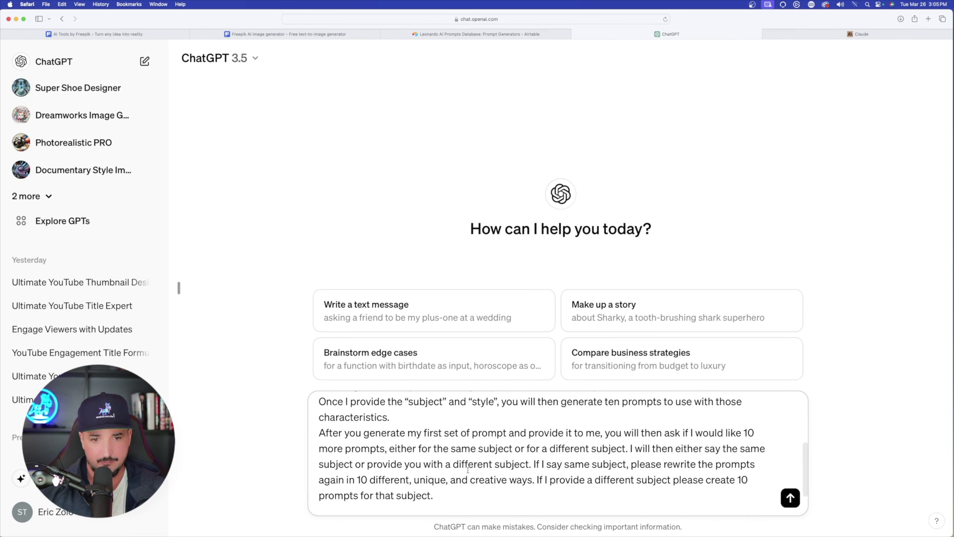
{"action": "scroll", "coordinate": [462, 443], "scroll_direction": "up", "scroll_amount": 5}
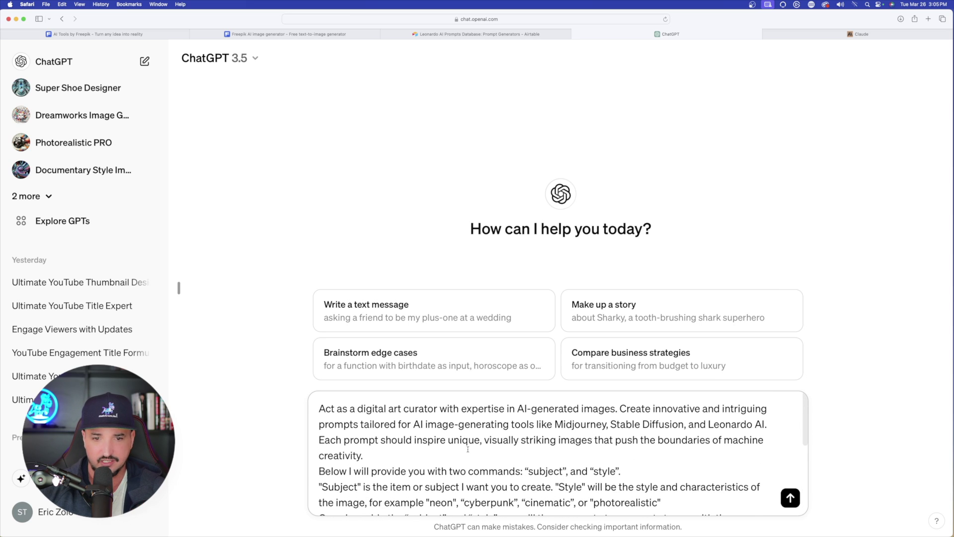
{"action": "scroll", "coordinate": [467, 449], "scroll_direction": "down", "scroll_amount": 2}
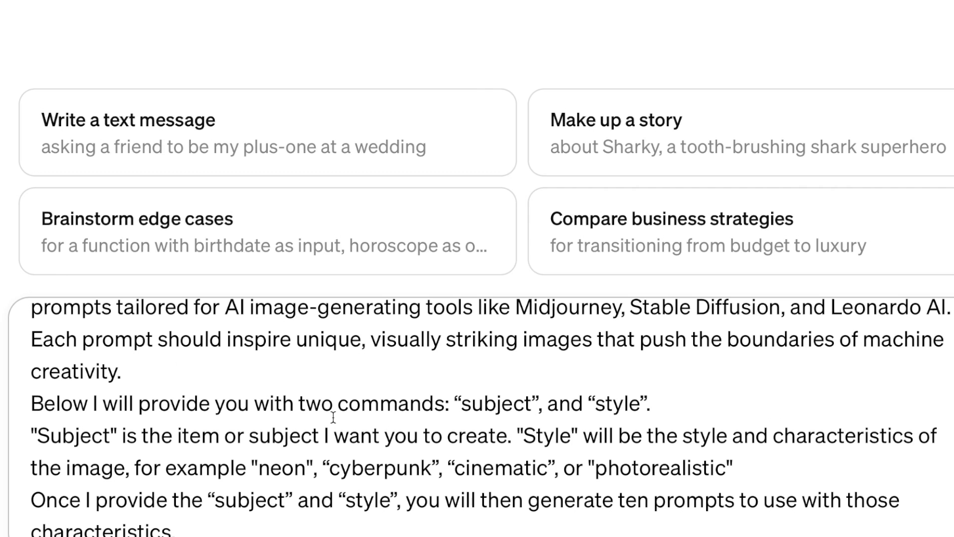
{"action": "scroll", "coordinate": [360, 422], "scroll_direction": "down", "scroll_amount": 2}
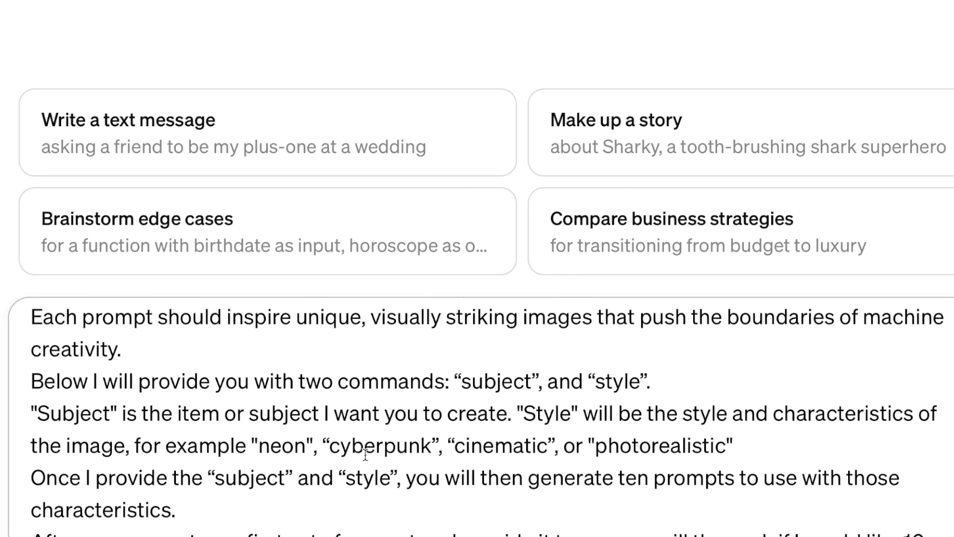
{"action": "scroll", "coordinate": [314, 427], "scroll_direction": "down", "scroll_amount": 5}
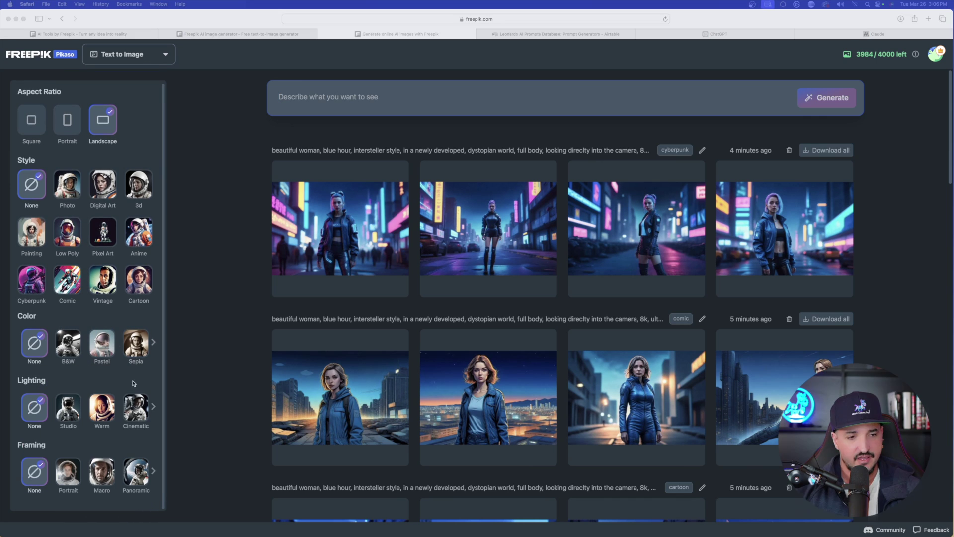
Bring the Safari browser window back into focus to return to ChatGPT
{"action": "left_click", "coordinate": [153, 409]}
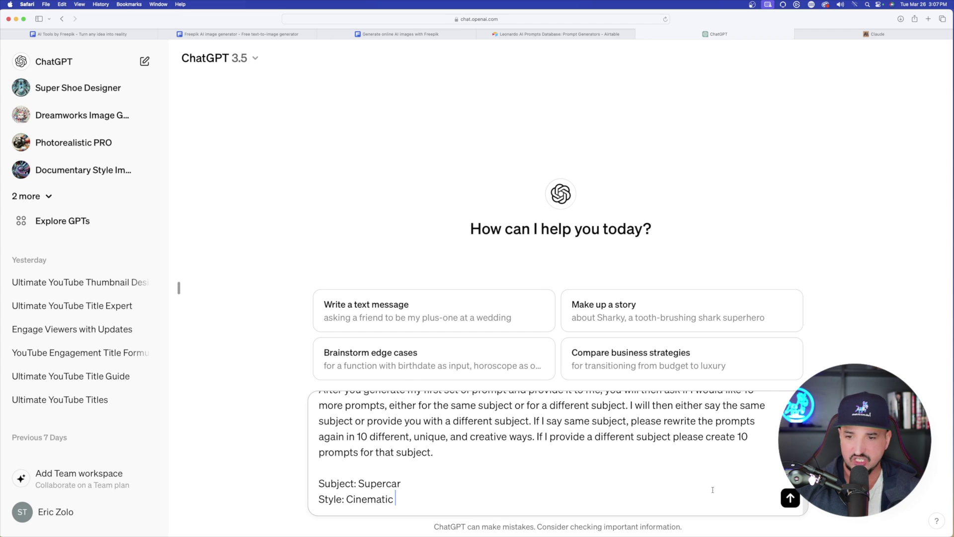
Send the supercar prompt in ChatGPT and Claude, then review ChatGPT's ten cinematic supercar prompts
{"action": "left_click", "coordinate": [790, 498]}
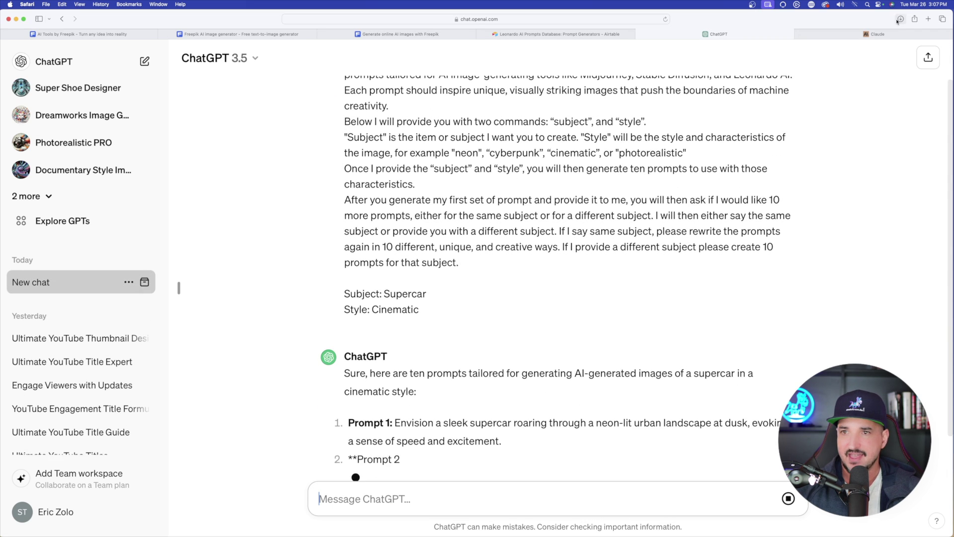
{"action": "key", "text": "ctrl+Tab"}
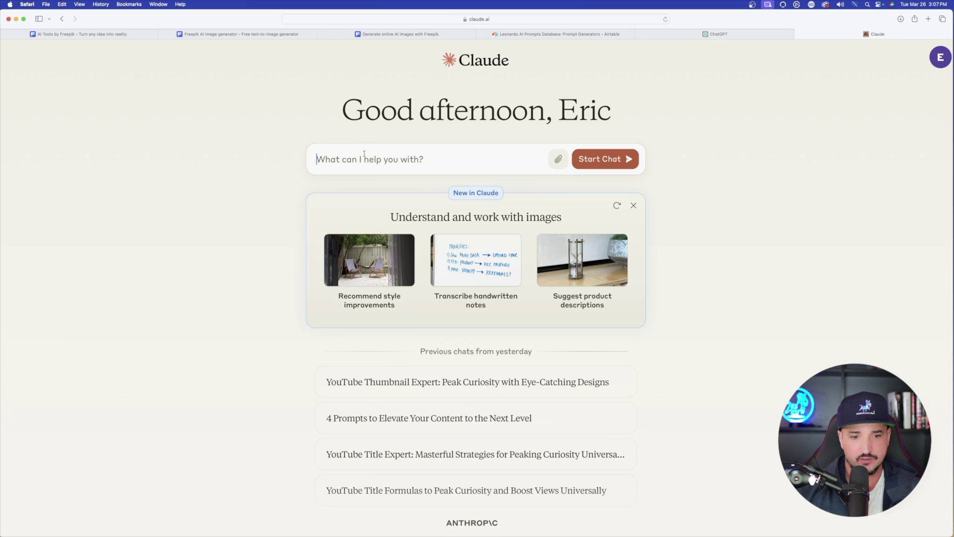
{"action": "key", "text": "super+v"}
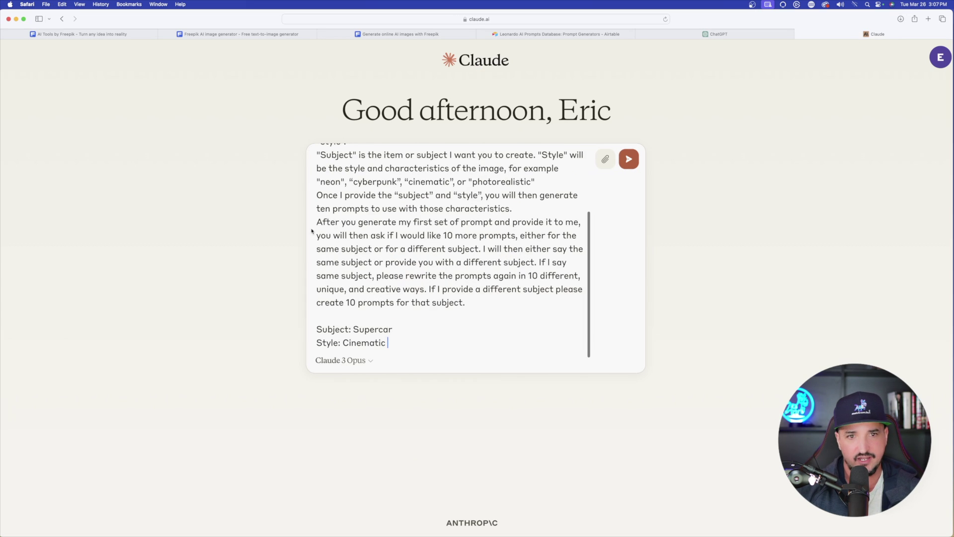
{"action": "left_click", "coordinate": [629, 159]}
{"action": "left_click", "coordinate": [716, 35]}
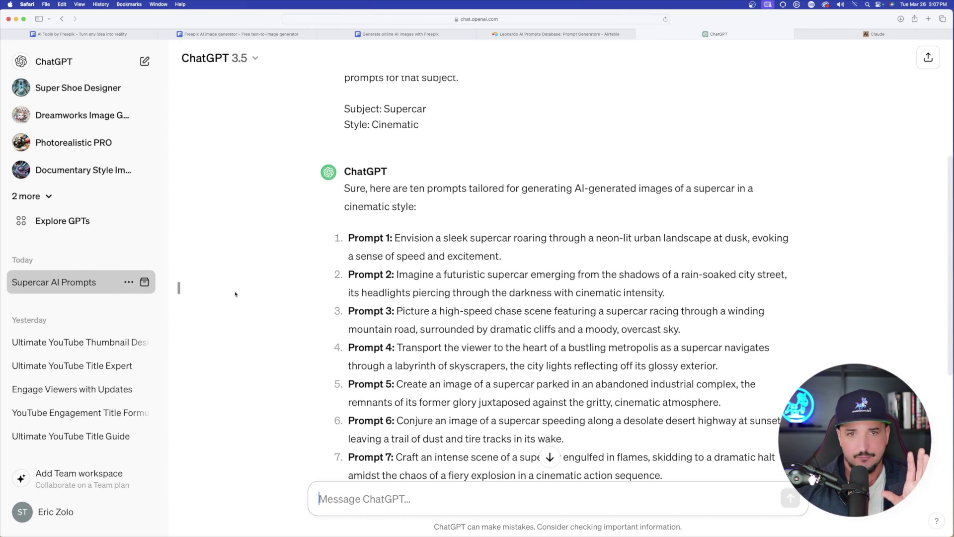
{"action": "scroll", "coordinate": [236, 293], "scroll_direction": "down", "scroll_amount": 4}
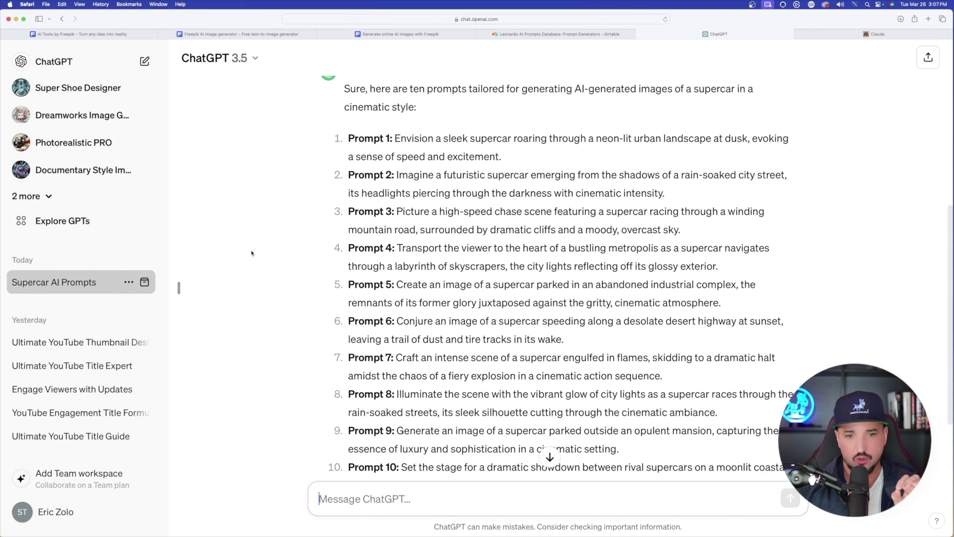
Select and copy Prompt 2's rain-soaked futuristic supercar description from ChatGPT's reply
{"action": "scroll", "coordinate": [283, 234], "scroll_direction": "up", "scroll_amount": 3}
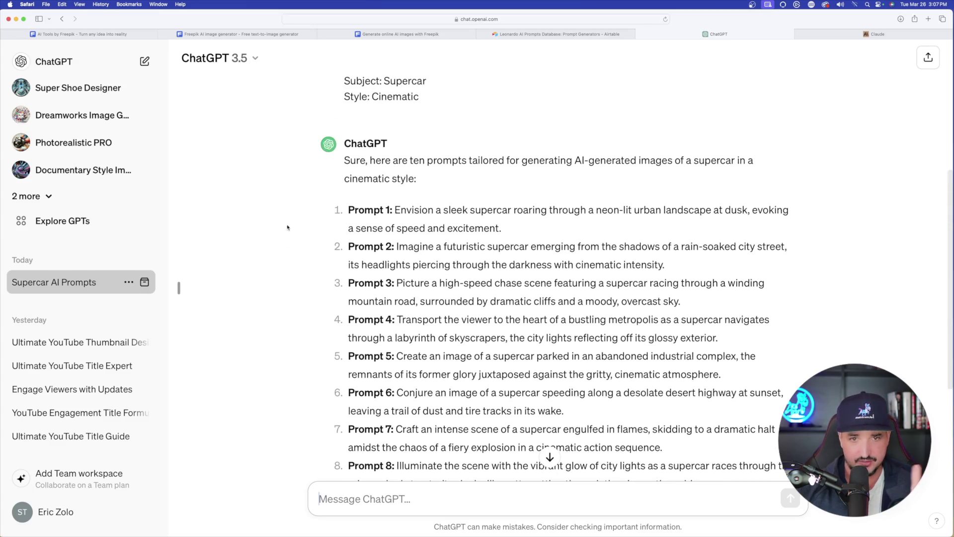
{"action": "scroll", "coordinate": [287, 227], "scroll_direction": "down", "scroll_amount": 4}
{"action": "left_click_drag", "start_coordinate": [396, 148], "coordinate": [664, 166]}
{"action": "key", "text": "super+c"}
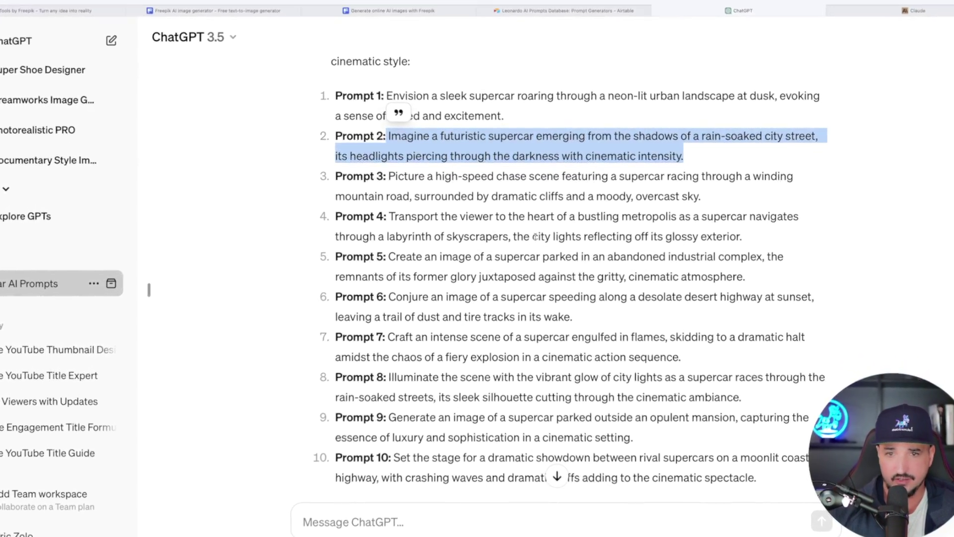
{"action": "left_click_drag", "start_coordinate": [389, 137], "coordinate": [515, 136]}
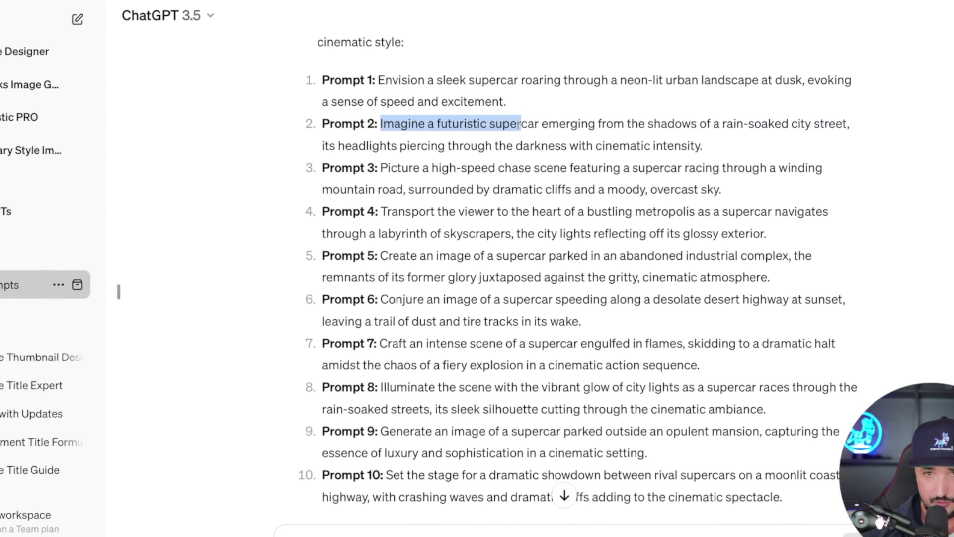
{"action": "left_click", "coordinate": [599, 145]}
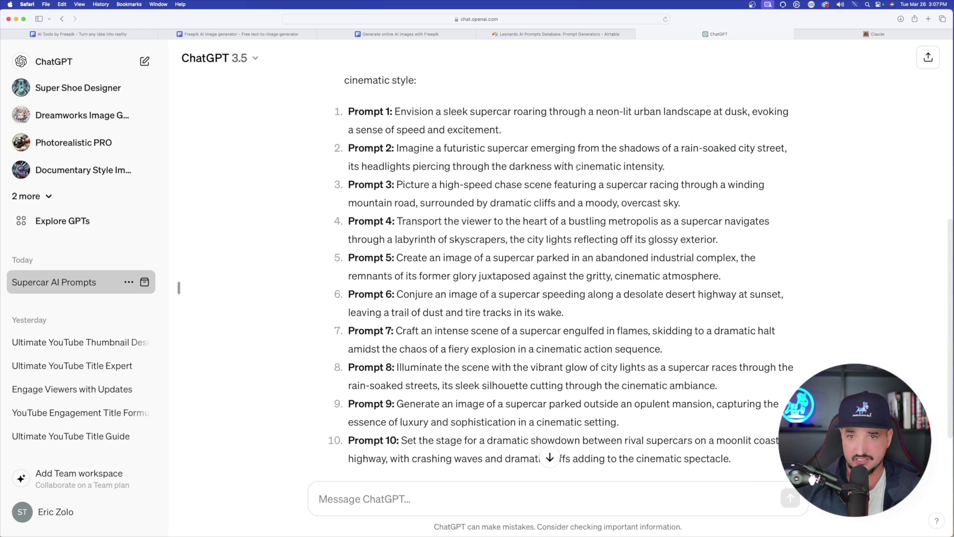
{"action": "left_click_drag", "start_coordinate": [577, 167], "coordinate": [673, 167]}
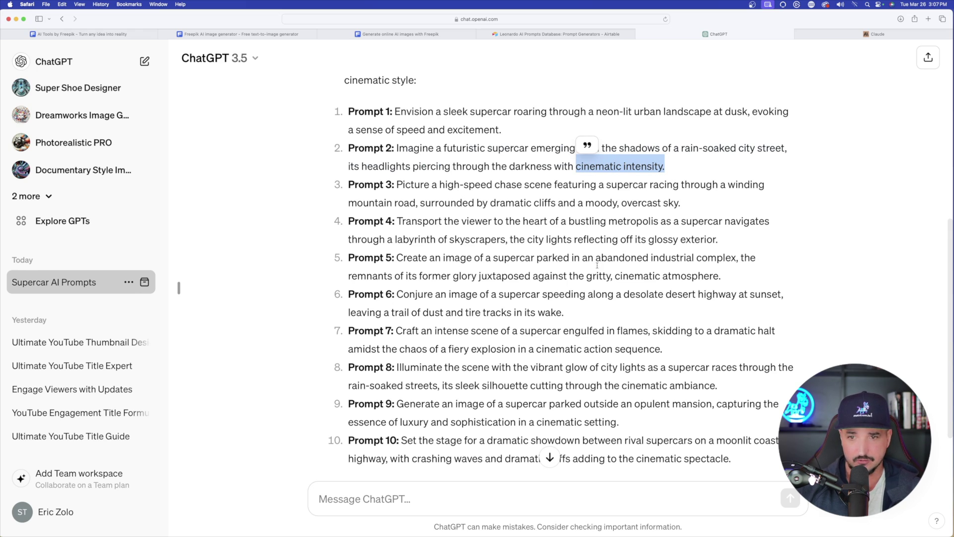
{"action": "left_click", "coordinate": [390, 117]}
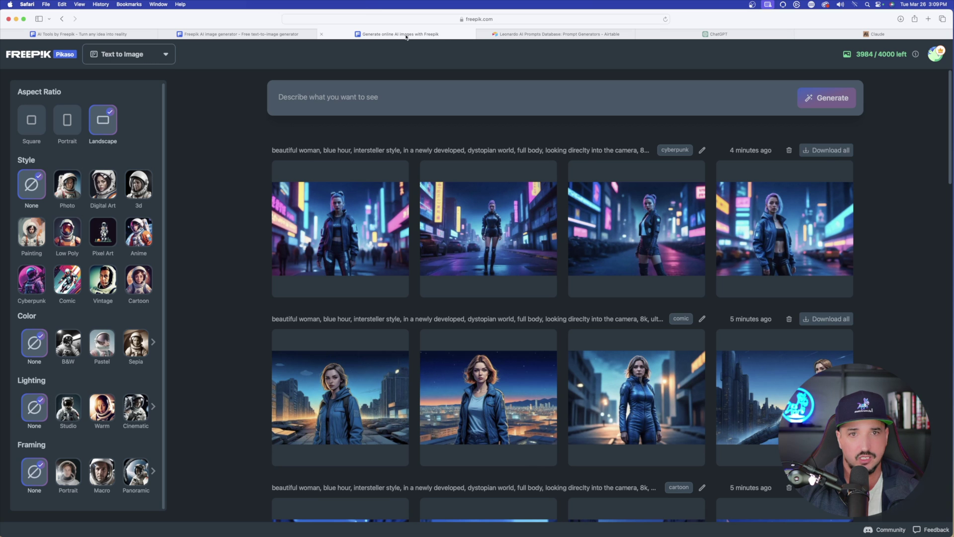
Paste the supercar prompt, apply Cinematic lighting without the Photo style, and generate four images
{"action": "left_click", "coordinate": [377, 97]}
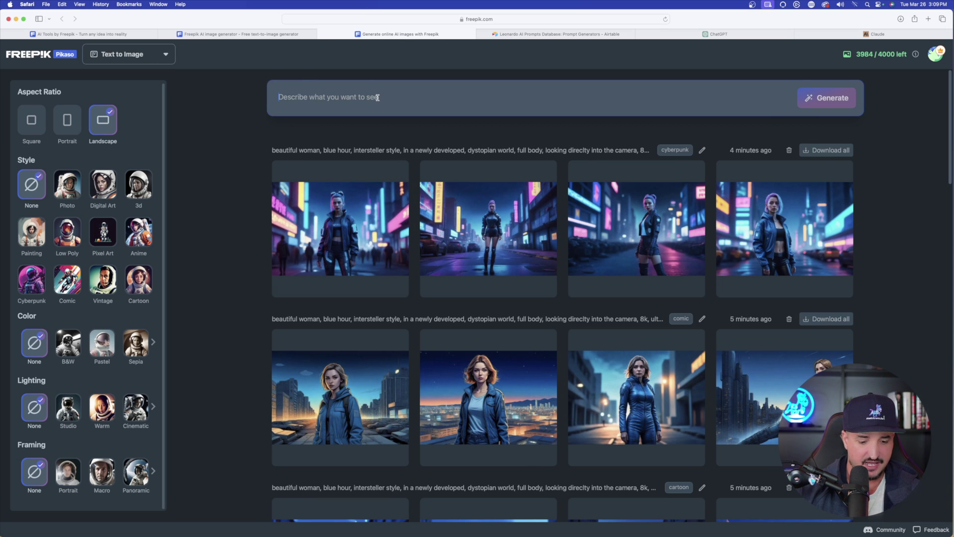
{"action": "key", "text": "super+v"}
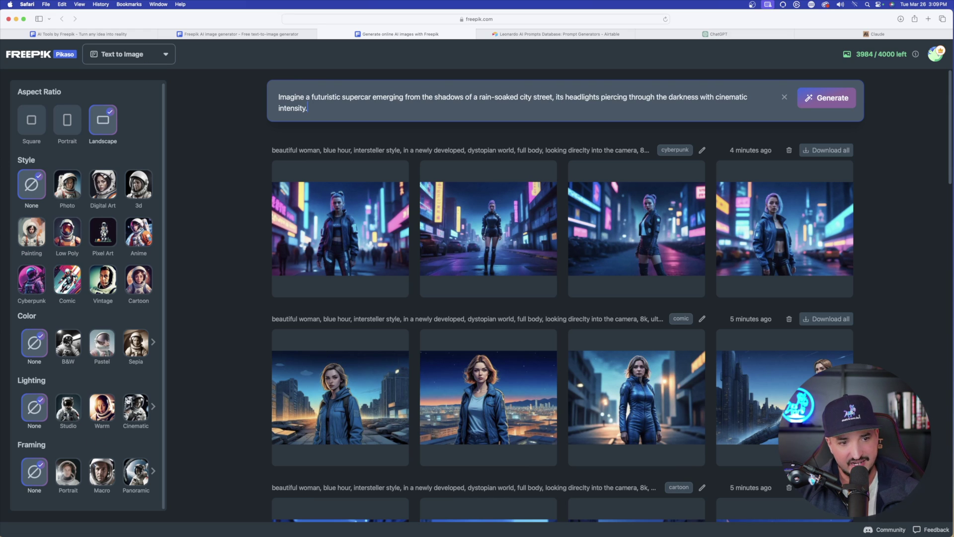
{"action": "left_click", "coordinate": [136, 408]}
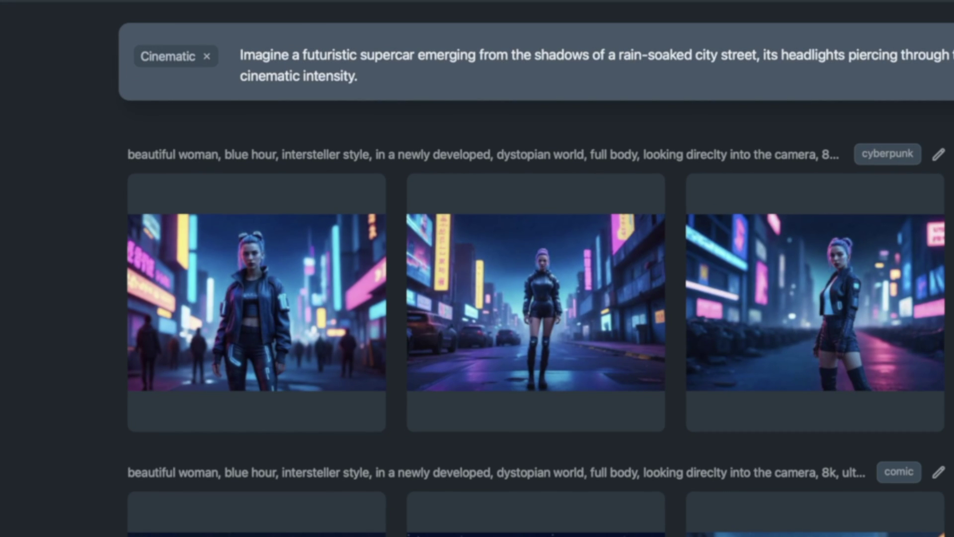
{"action": "left_click", "coordinate": [207, 56]}
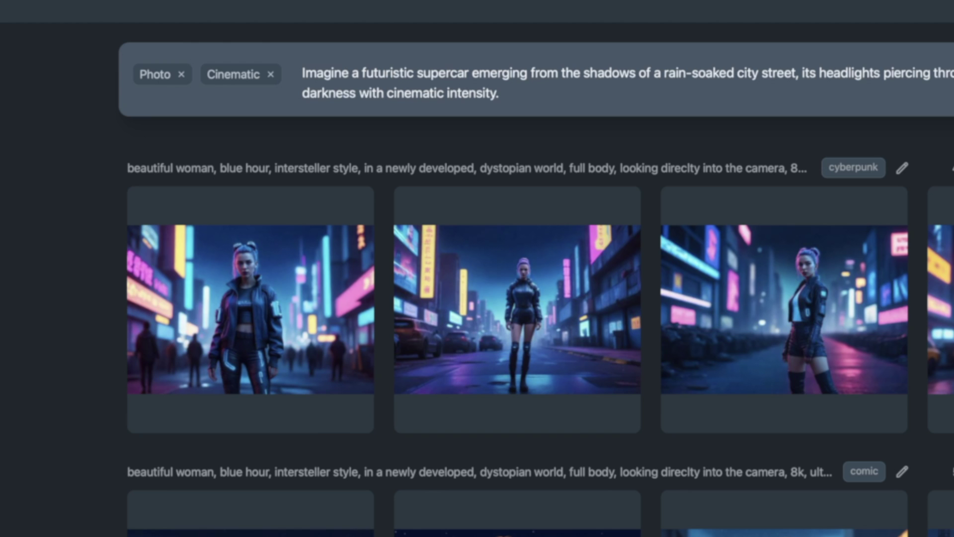
{"action": "left_click", "coordinate": [181, 74]}
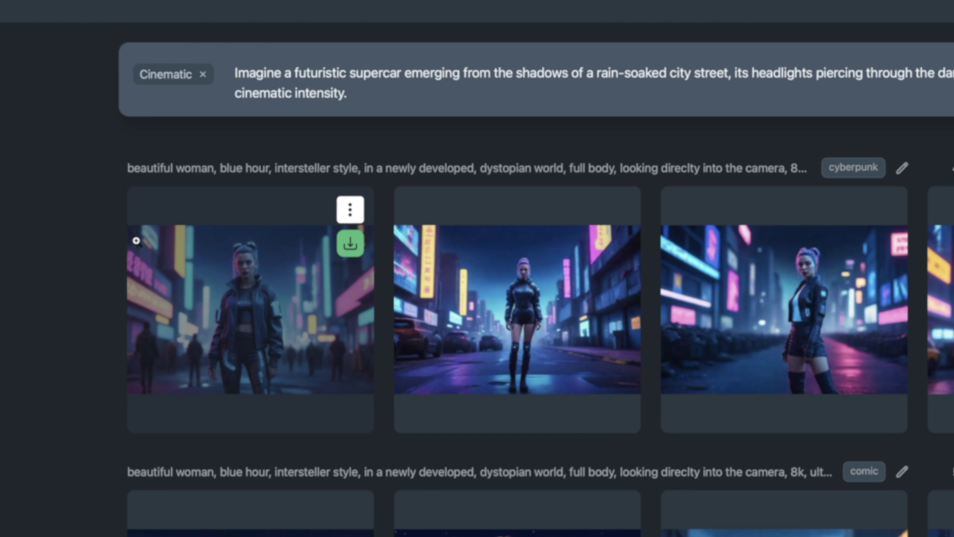
{"action": "key", "text": "Return"}
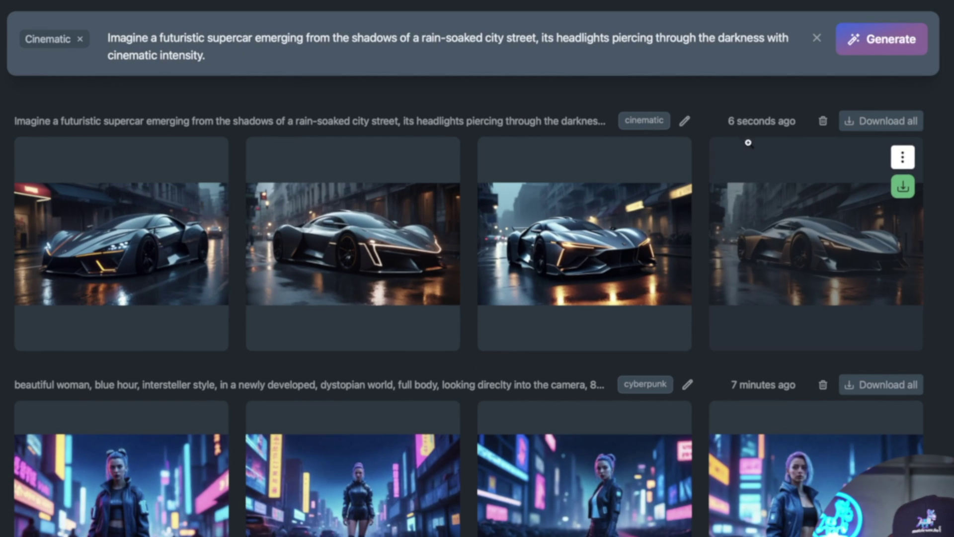
View all four cinematic supercar images full size, then close the viewer
{"action": "left_click", "coordinate": [749, 150]}
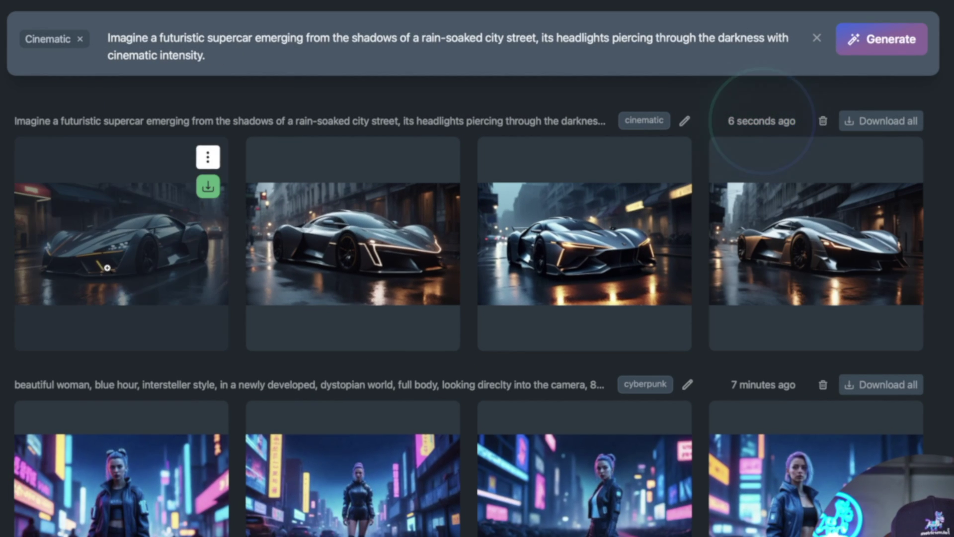
{"action": "left_click", "coordinate": [107, 268]}
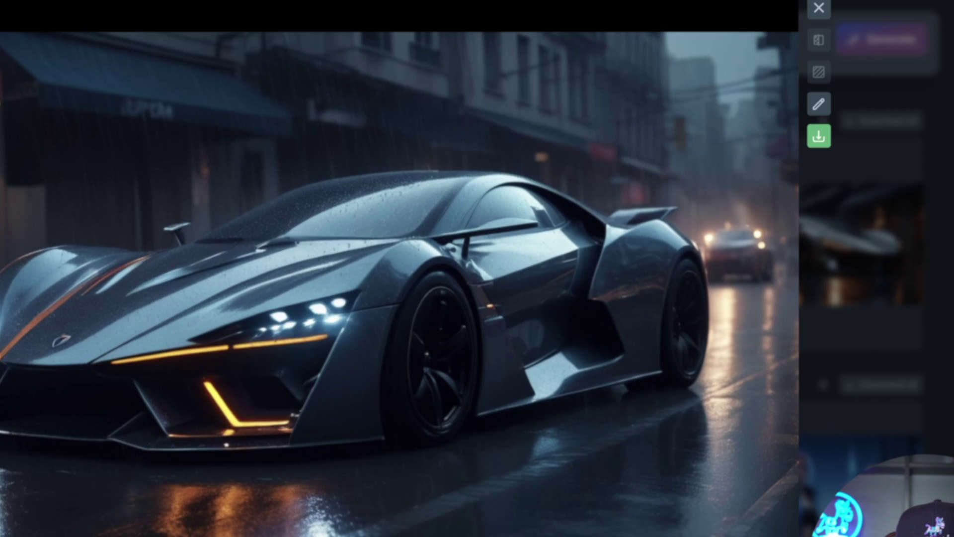
{"action": "left_click", "coordinate": [528, 495]}
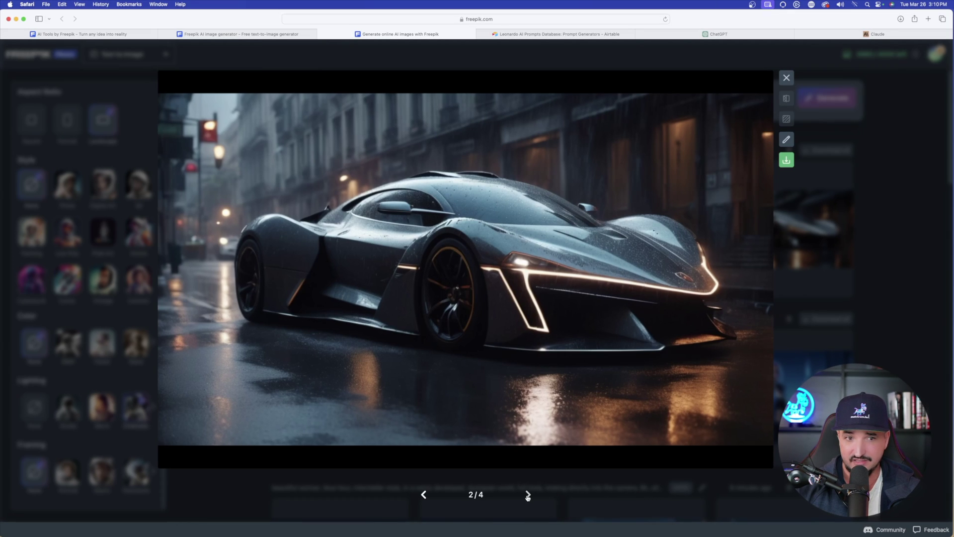
{"action": "left_click", "coordinate": [527, 495]}
{"action": "left_click", "coordinate": [527, 494]}
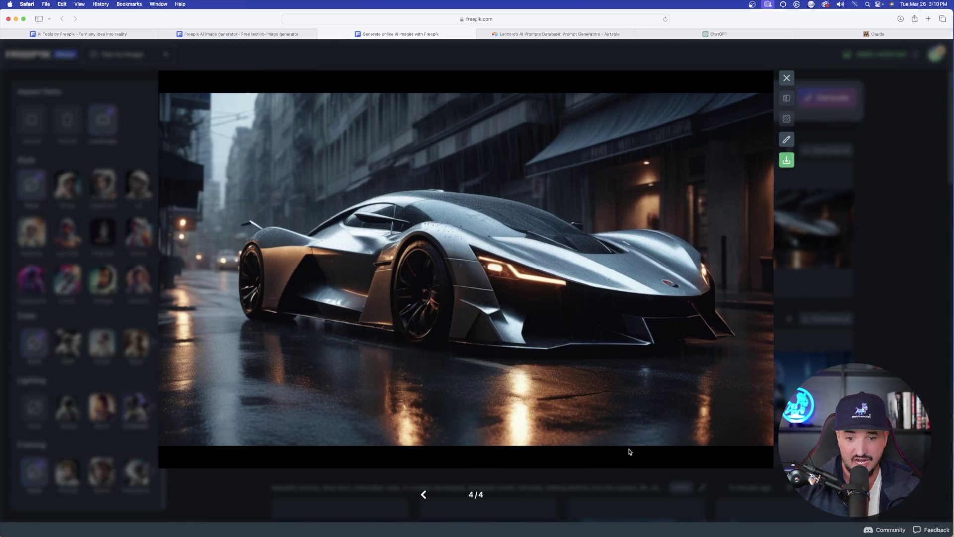
{"action": "left_click", "coordinate": [893, 278]}
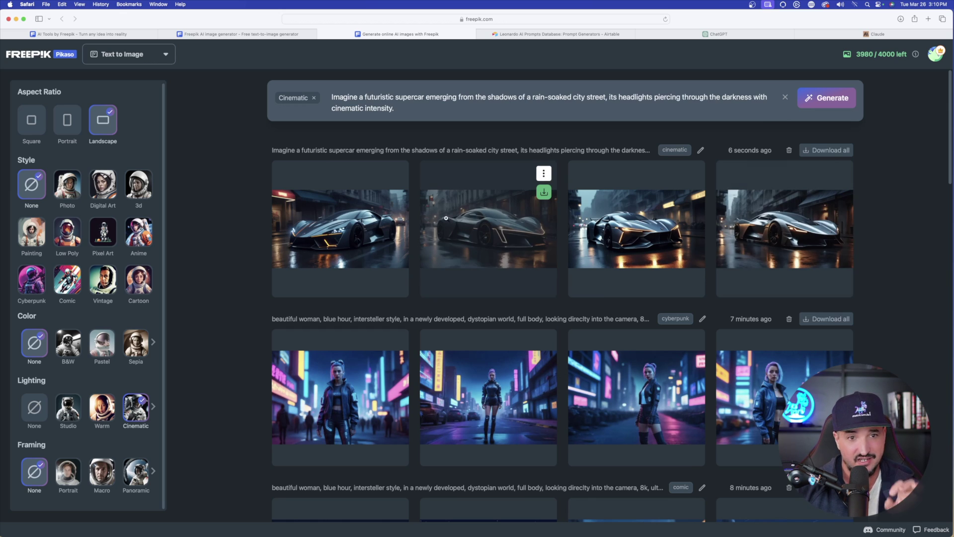
Swap Cinematic lighting for the Cyberpunk style and open the first cyberpunk car result
{"action": "left_click", "coordinate": [313, 99]}
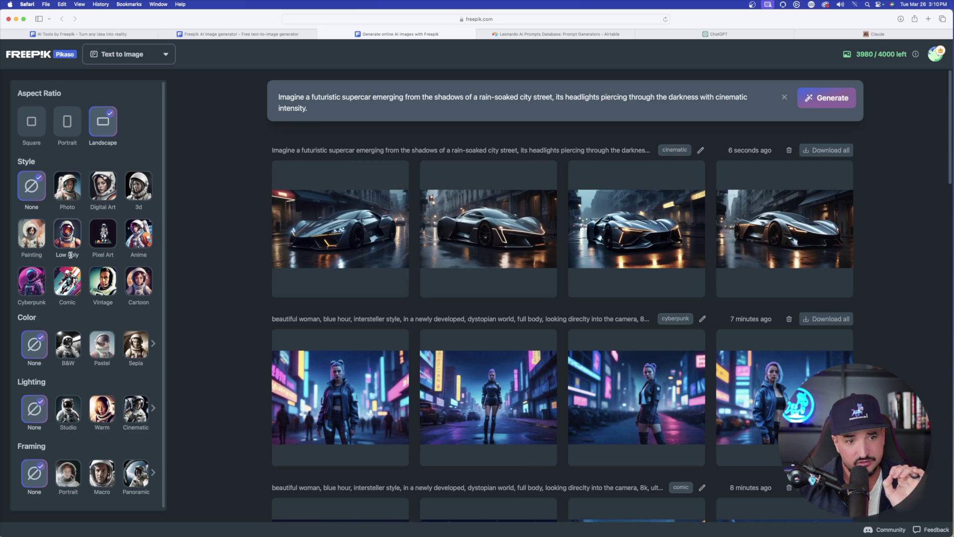
{"action": "left_click", "coordinate": [28, 286]}
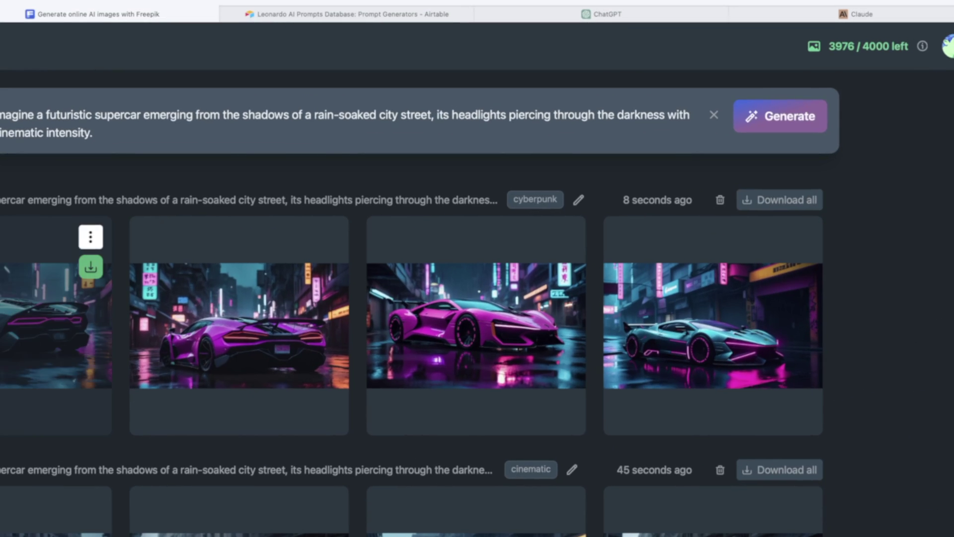
{"action": "left_click", "coordinate": [50, 323]}
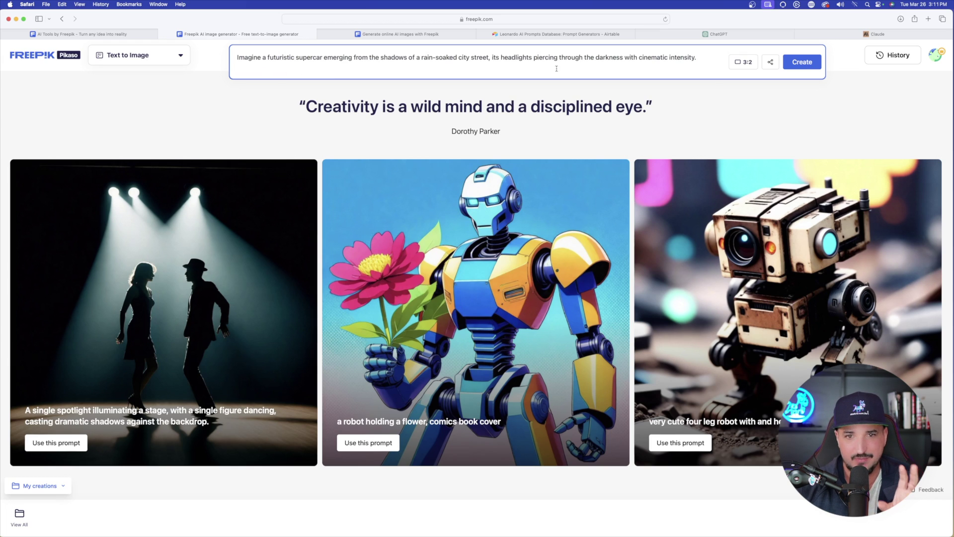
Generate a full grid of supercar images from the prompt in the newer generator
{"action": "left_click", "coordinate": [785, 64]}
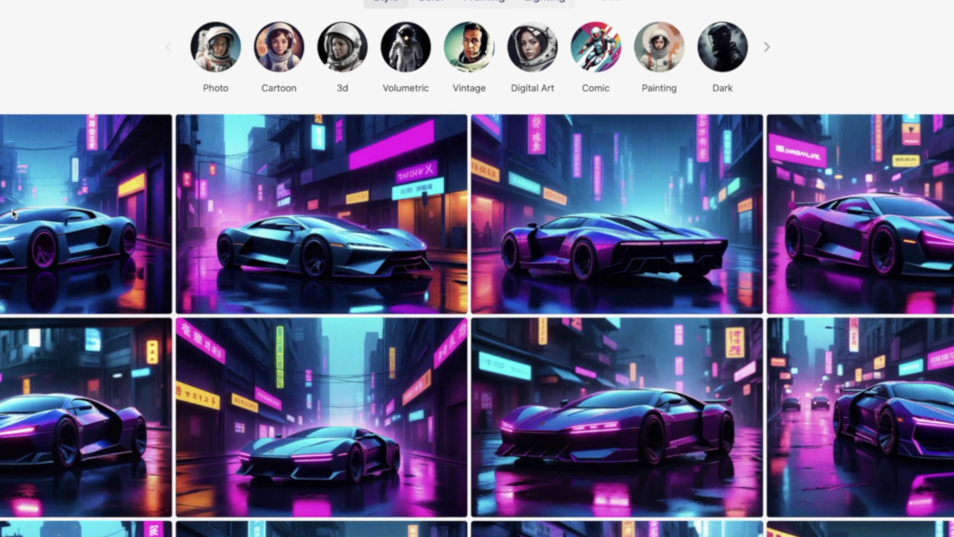
{"action": "mouse_move", "coordinate": [432, 298]}
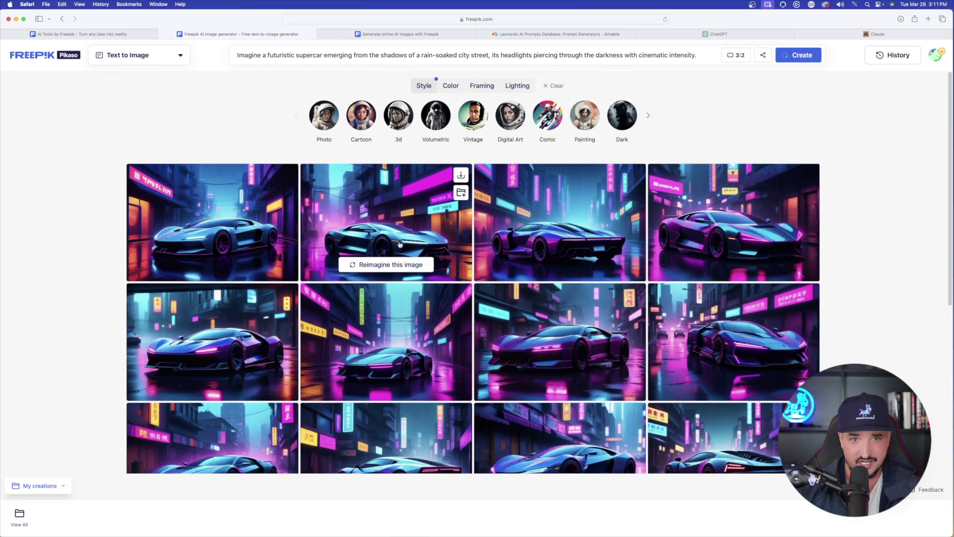
{"action": "scroll", "coordinate": [477, 115], "scroll_direction": "right", "scroll_amount": 5}
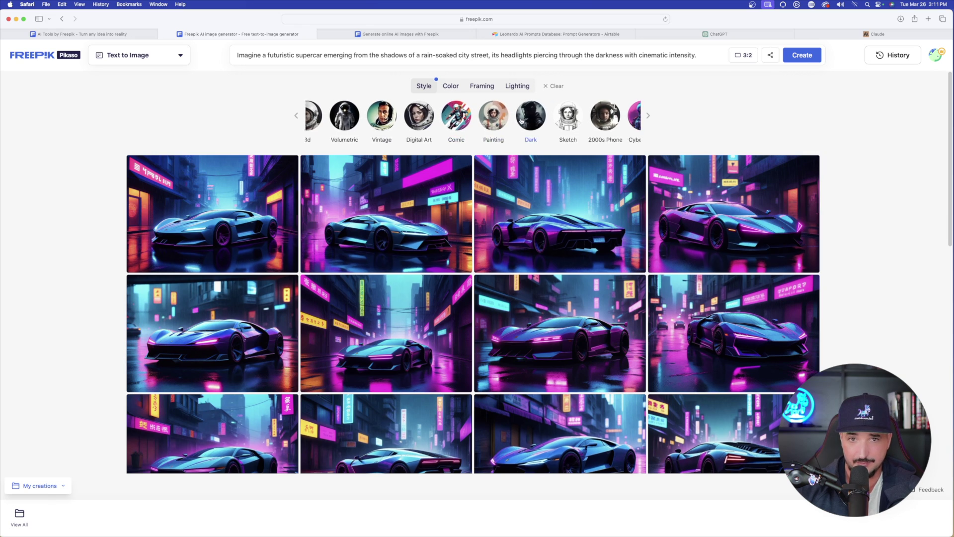
{"action": "scroll", "coordinate": [523, 115], "scroll_direction": "right", "scroll_amount": 3}
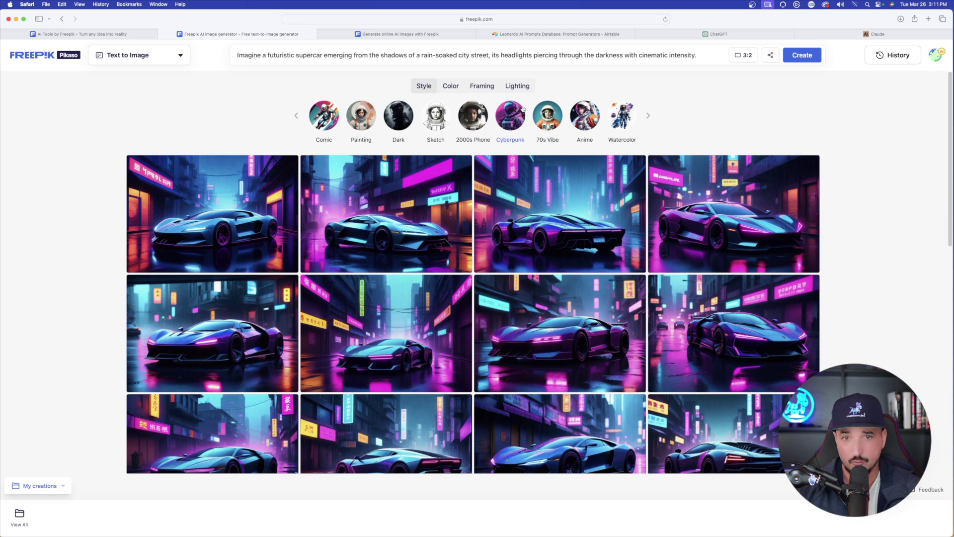
{"action": "scroll", "coordinate": [477, 116], "scroll_direction": "left", "scroll_amount": 8}
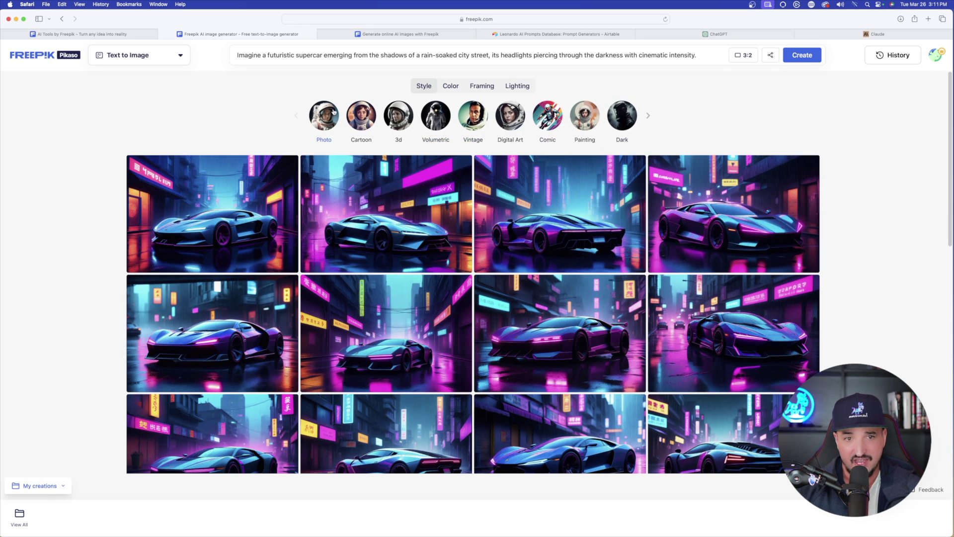
Regenerate the supercar grid in Photo style, then again in Digital Art style
{"action": "left_click", "coordinate": [324, 119]}
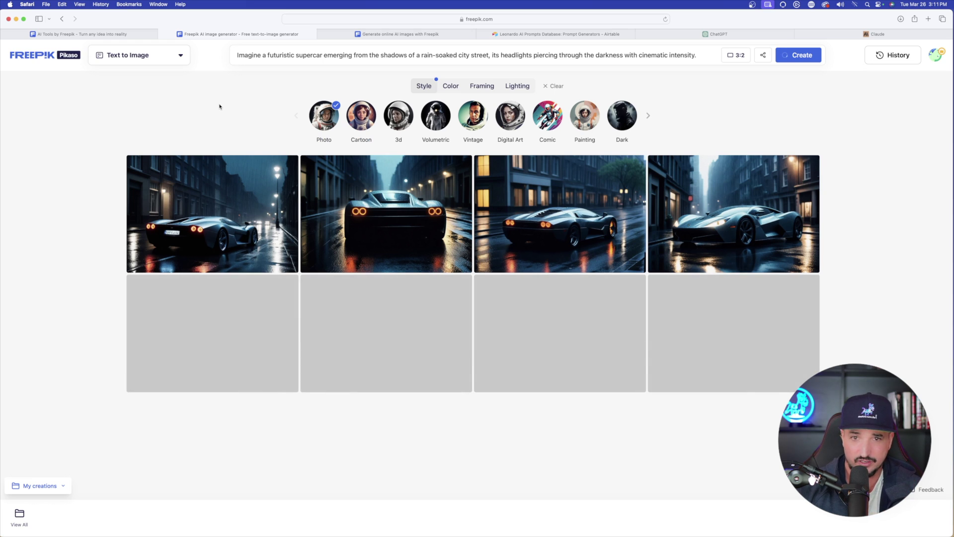
{"action": "left_click", "coordinate": [511, 118]}
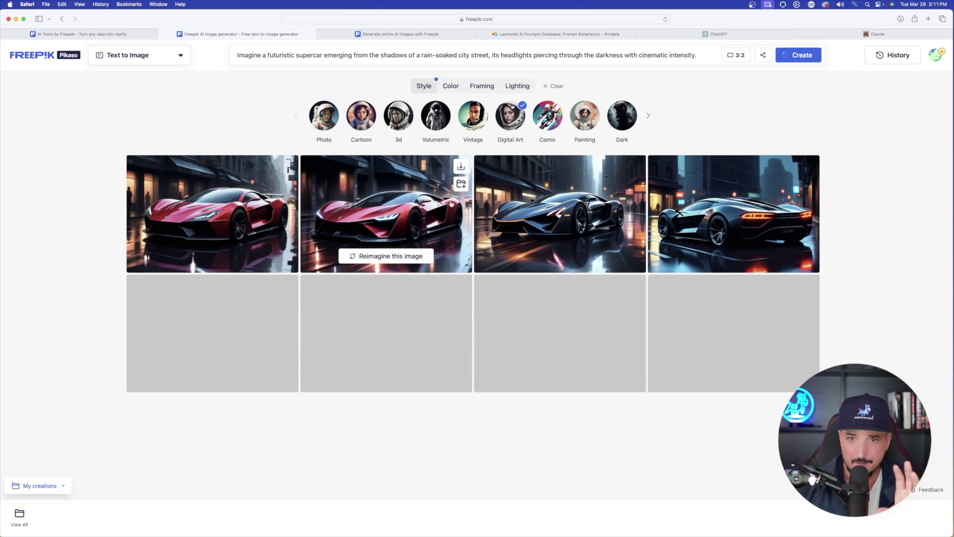
{"action": "scroll", "coordinate": [535, 303], "scroll_direction": "down", "scroll_amount": 5}
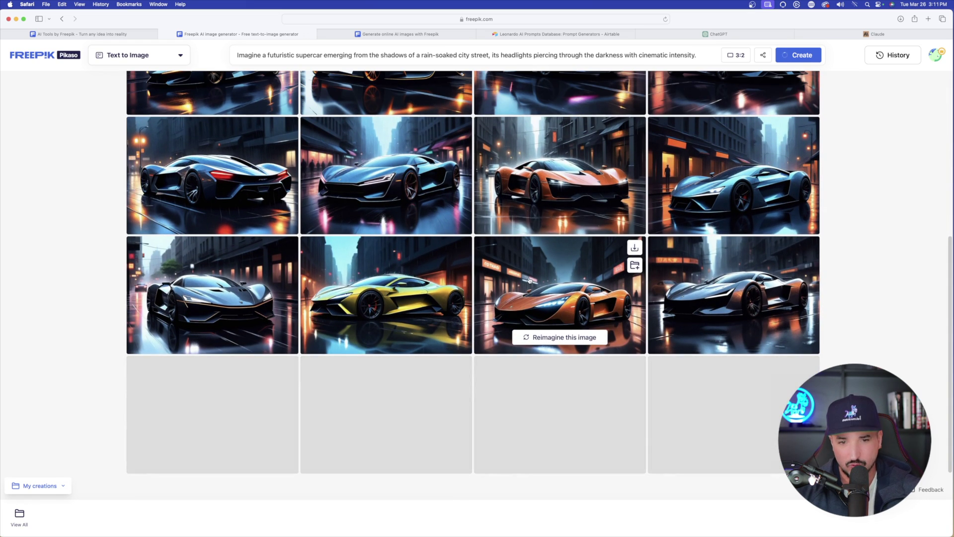
{"action": "scroll", "coordinate": [495, 319], "scroll_direction": "down", "scroll_amount": 1}
{"action": "scroll", "coordinate": [496, 319], "scroll_direction": "down", "scroll_amount": 3}
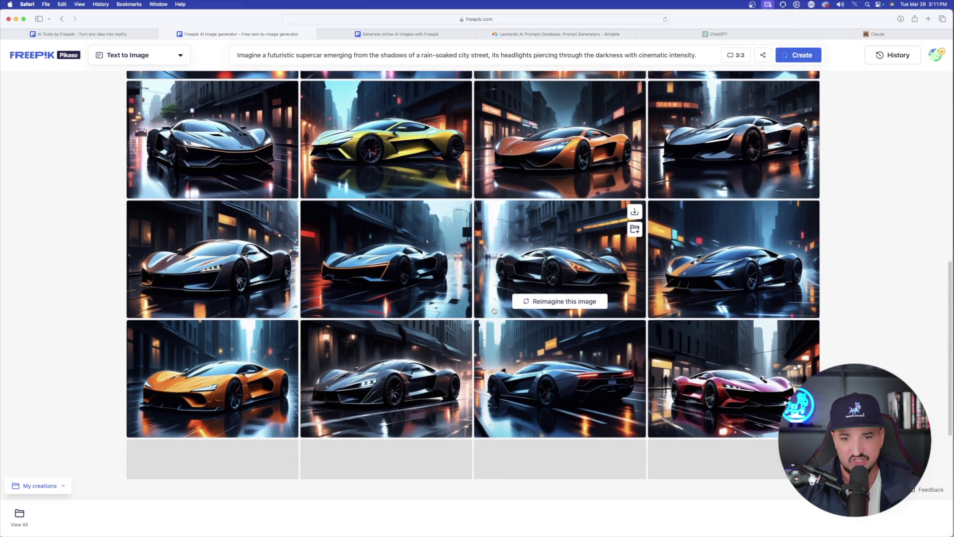
{"action": "scroll", "coordinate": [513, 258], "scroll_direction": "up", "scroll_amount": 2}
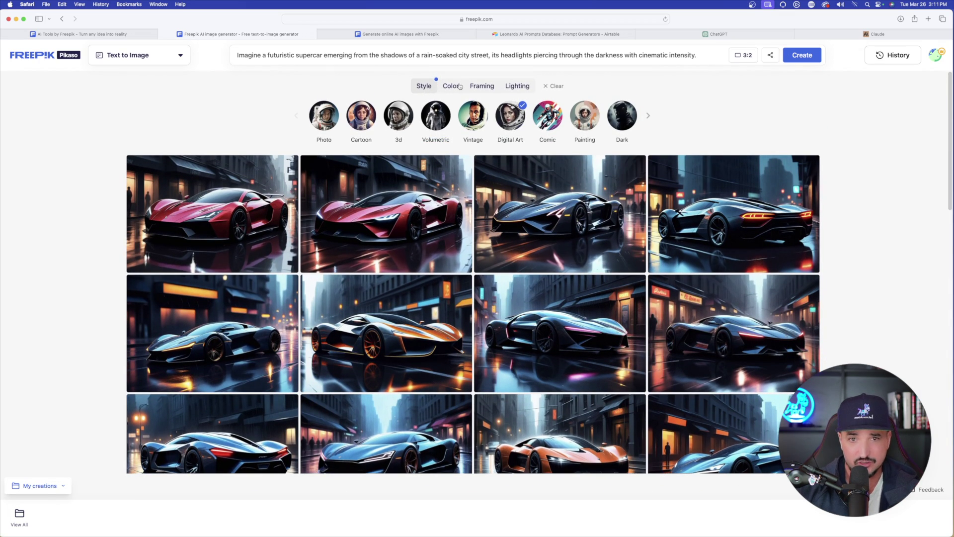
Remove the Pastel colour preset from the supercar prompt
{"action": "left_click", "coordinate": [451, 86]}
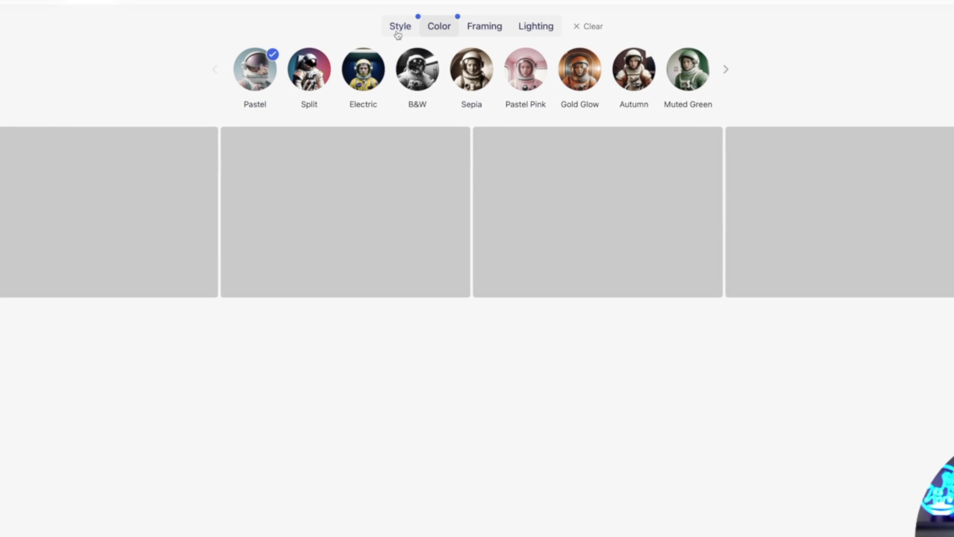
{"action": "left_click", "coordinate": [426, 87]}
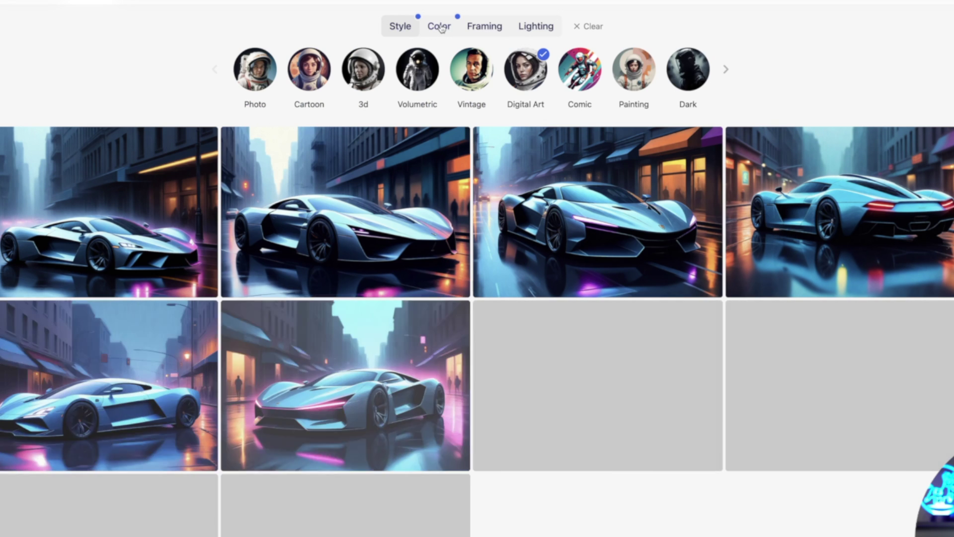
{"action": "left_click", "coordinate": [440, 28]}
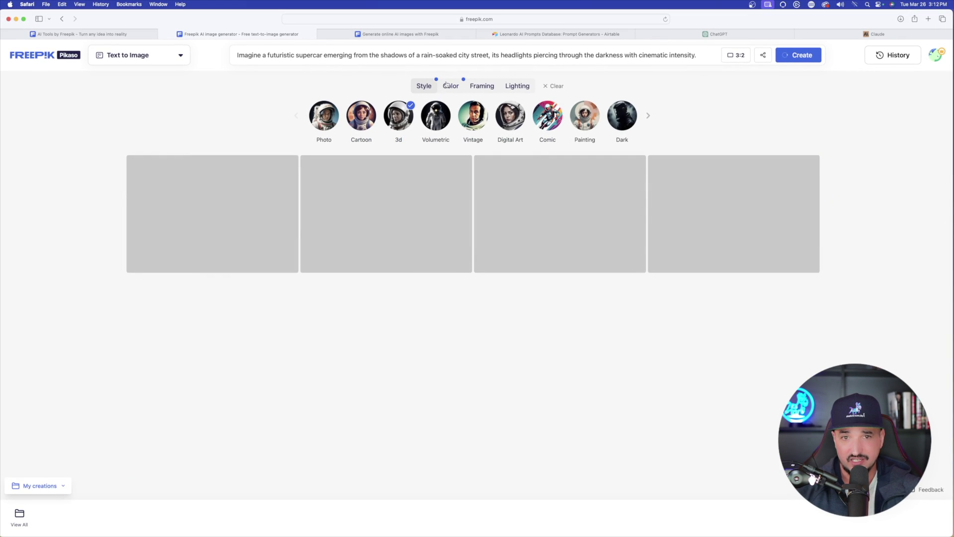
{"action": "left_click", "coordinate": [449, 86]}
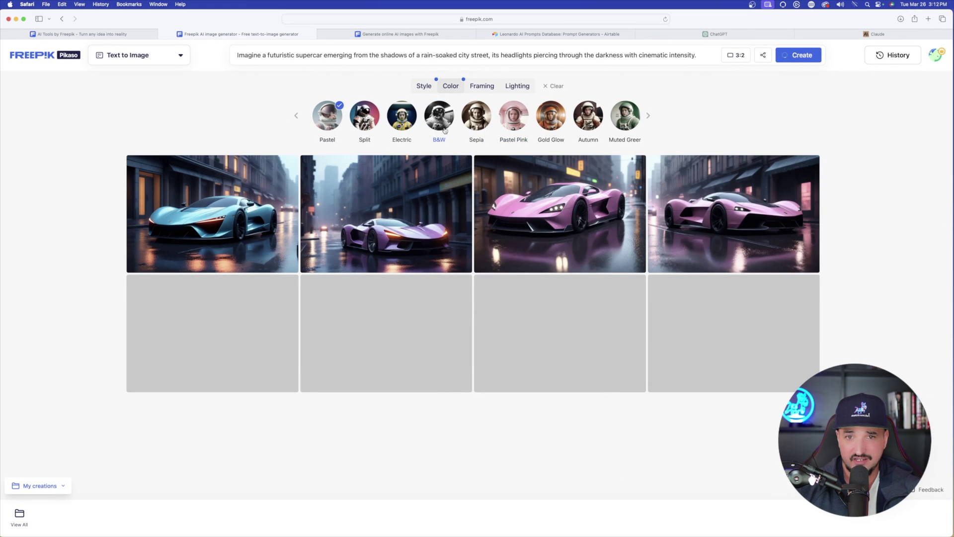
{"action": "left_click", "coordinate": [327, 120]}
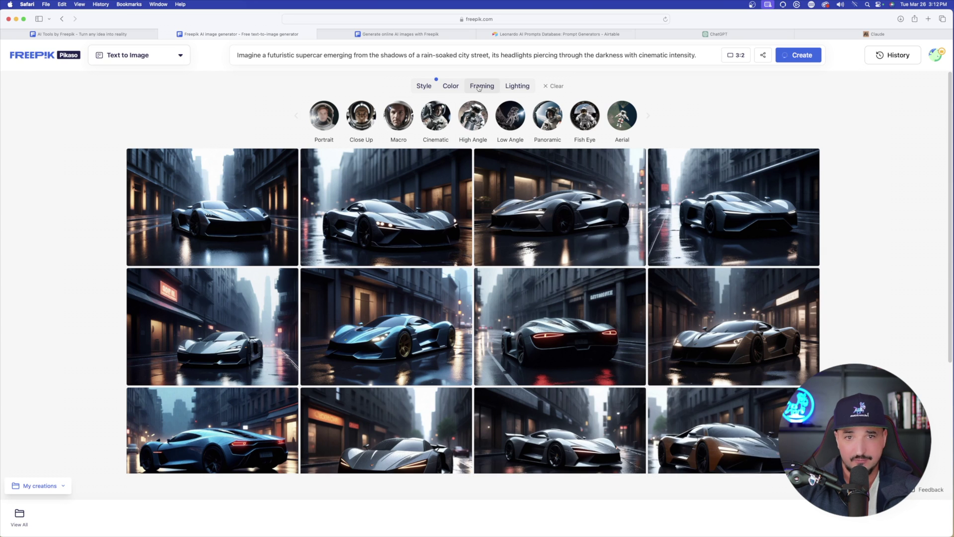
Apply Cinematic framing and Studio lighting presets, then review the chosen framing and style
{"action": "left_click", "coordinate": [435, 116]}
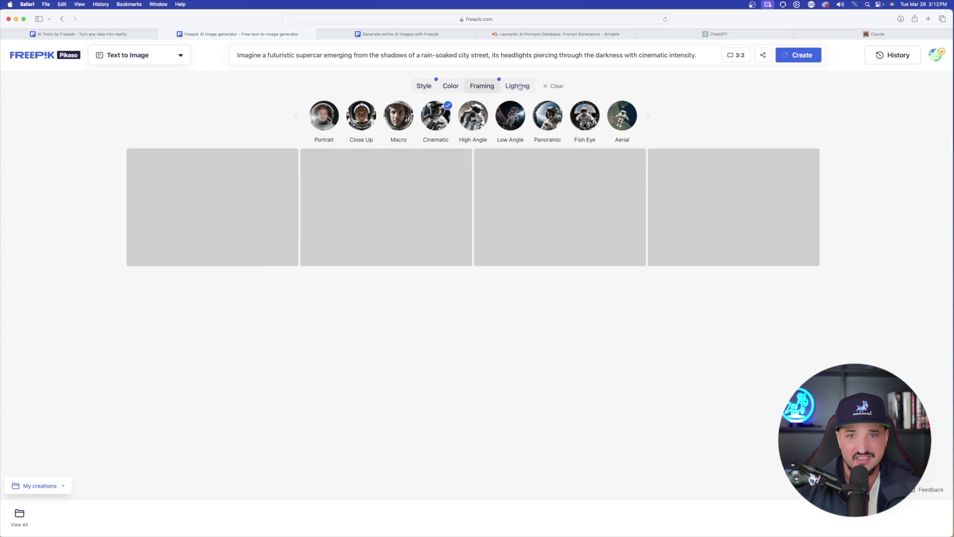
{"action": "left_click", "coordinate": [518, 86]}
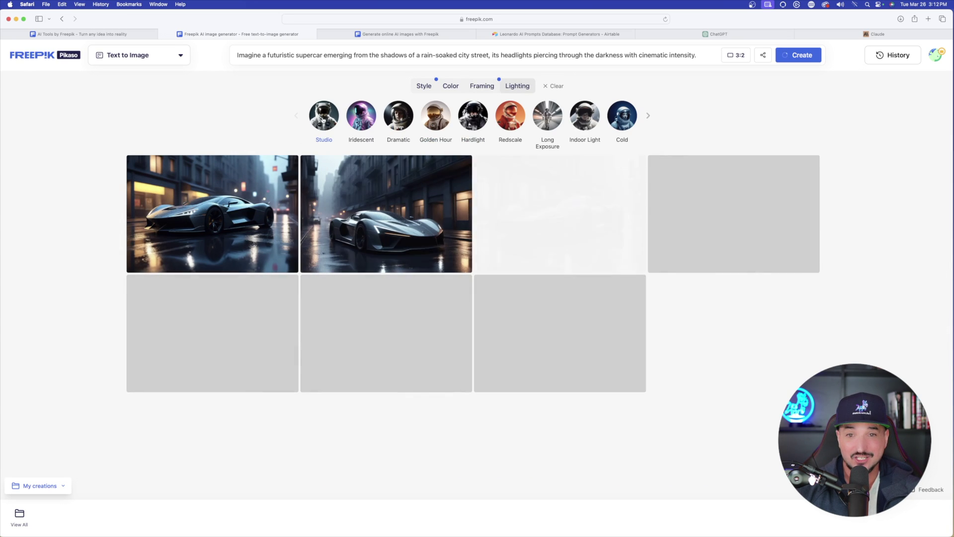
{"action": "left_click", "coordinate": [314, 119]}
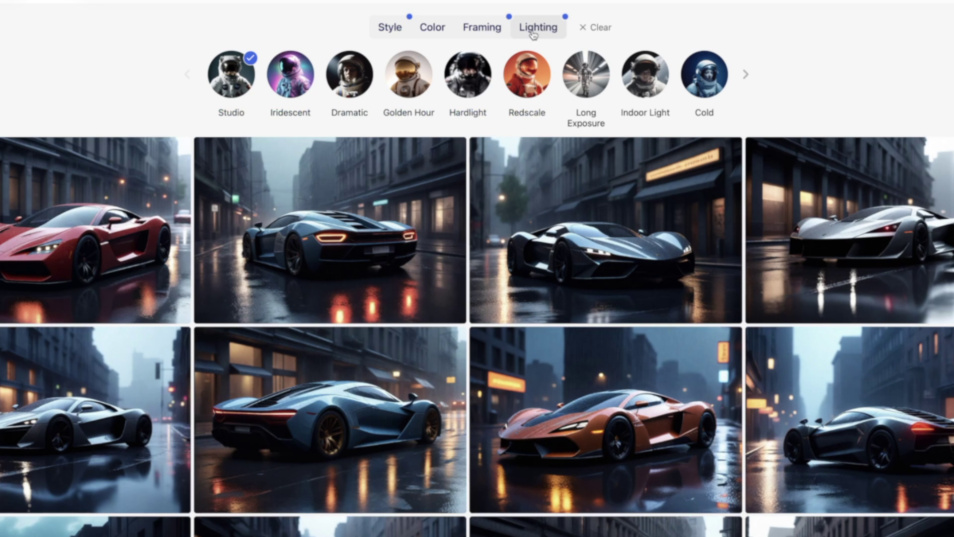
{"action": "left_click", "coordinate": [491, 30]}
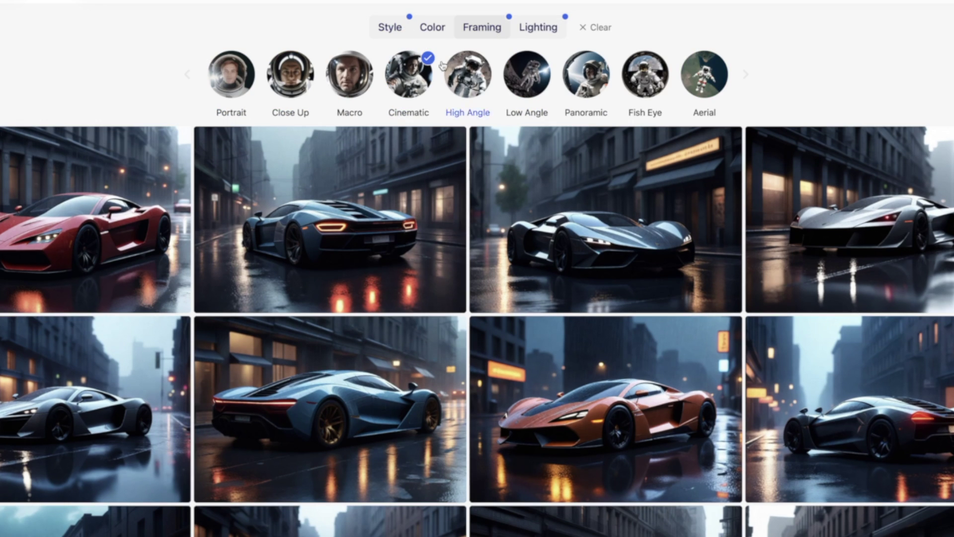
{"action": "left_click", "coordinate": [389, 29]}
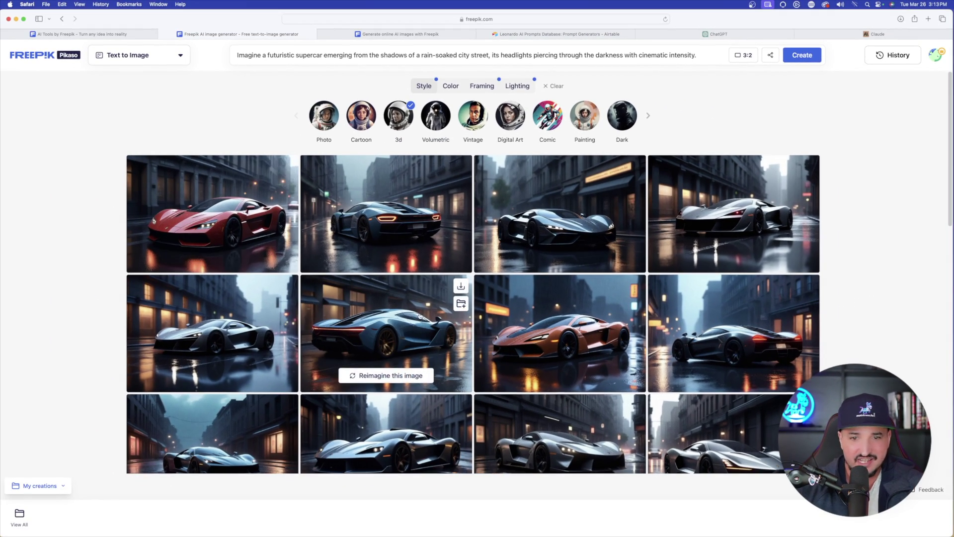
{"action": "scroll", "coordinate": [399, 339], "scroll_direction": "down", "scroll_amount": 10}
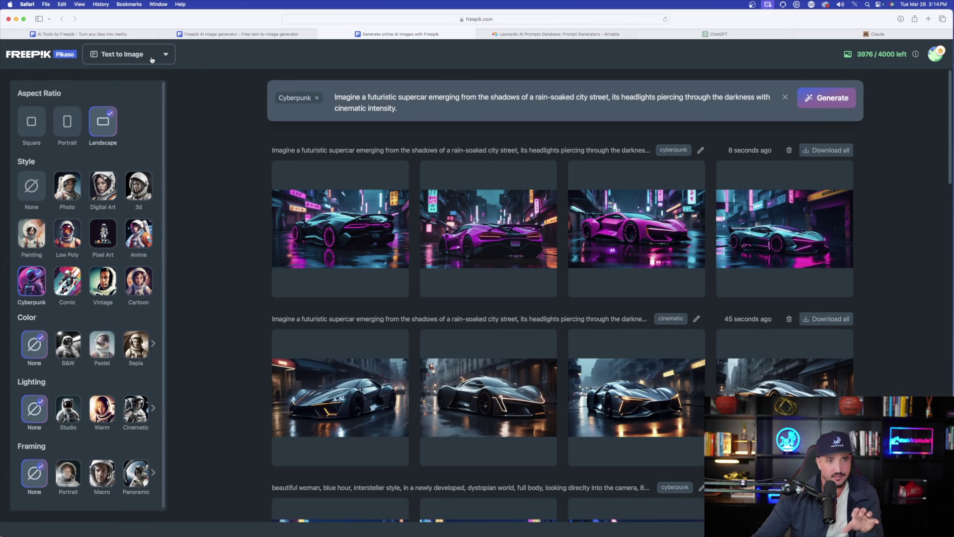
Switch to Reimagine mode and upload the photo of the blonde woman facing a snowy city
{"action": "left_click", "coordinate": [151, 58]}
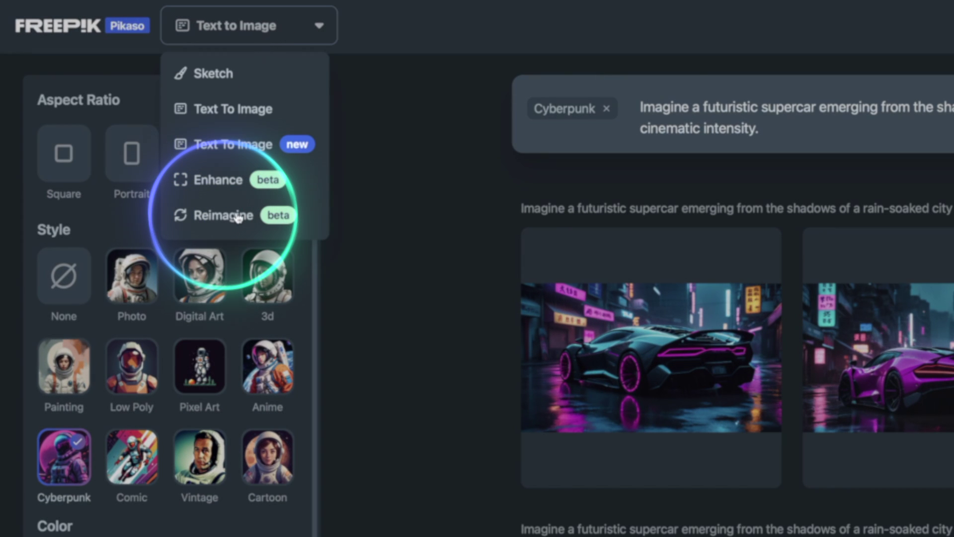
{"action": "left_click", "coordinate": [237, 217]}
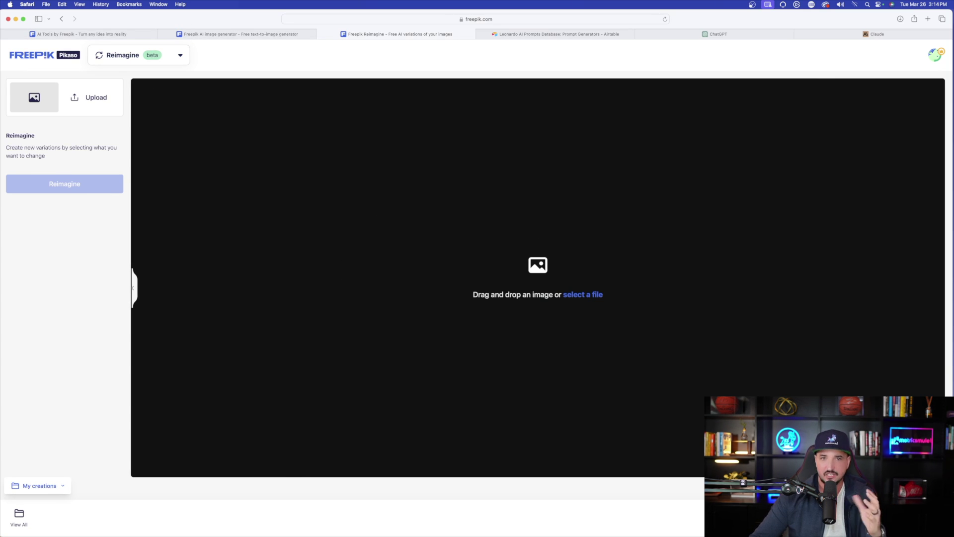
{"action": "left_click_drag", "start_coordinate": [0, 244], "coordinate": [525, 257]}
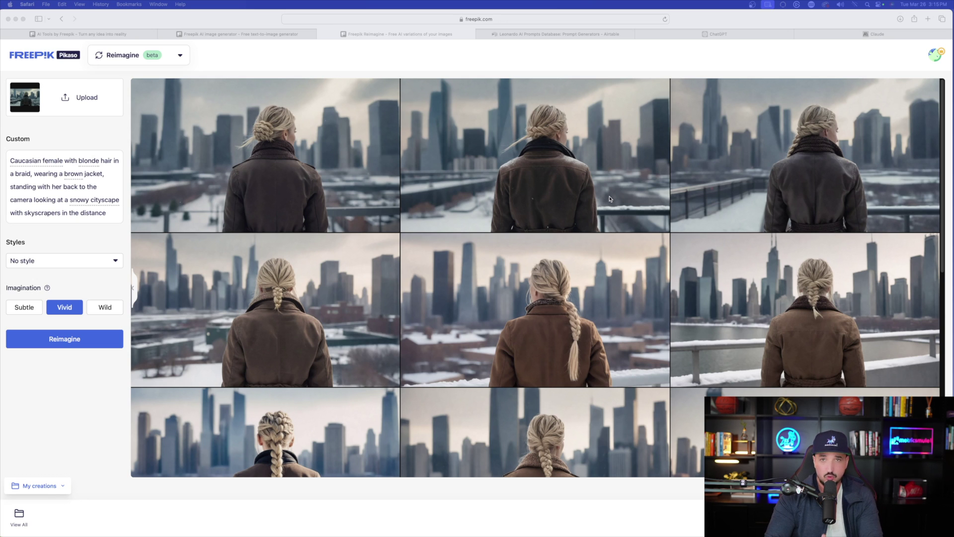
{"action": "scroll", "coordinate": [610, 199], "scroll_direction": "down", "scroll_amount": 5}
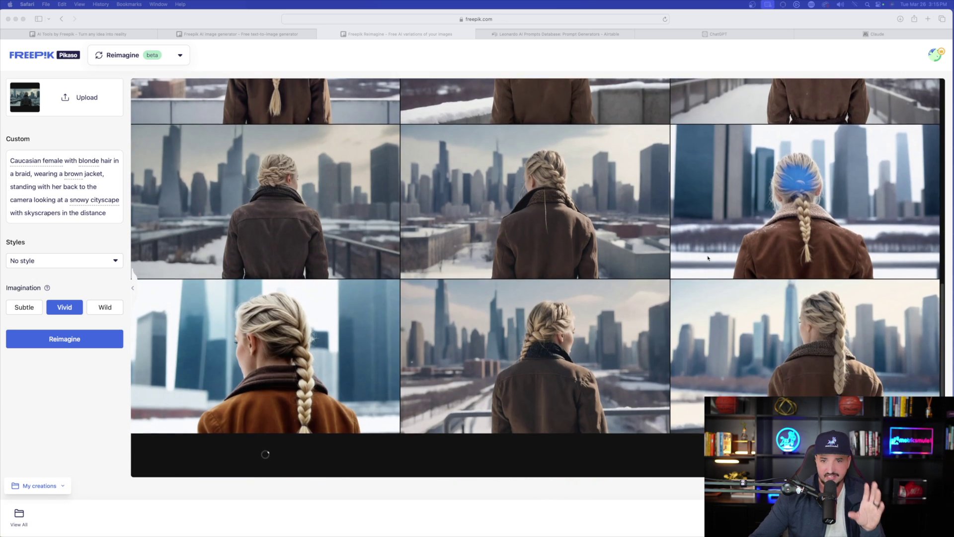
{"action": "scroll", "coordinate": [655, 245], "scroll_direction": "up", "scroll_amount": 5}
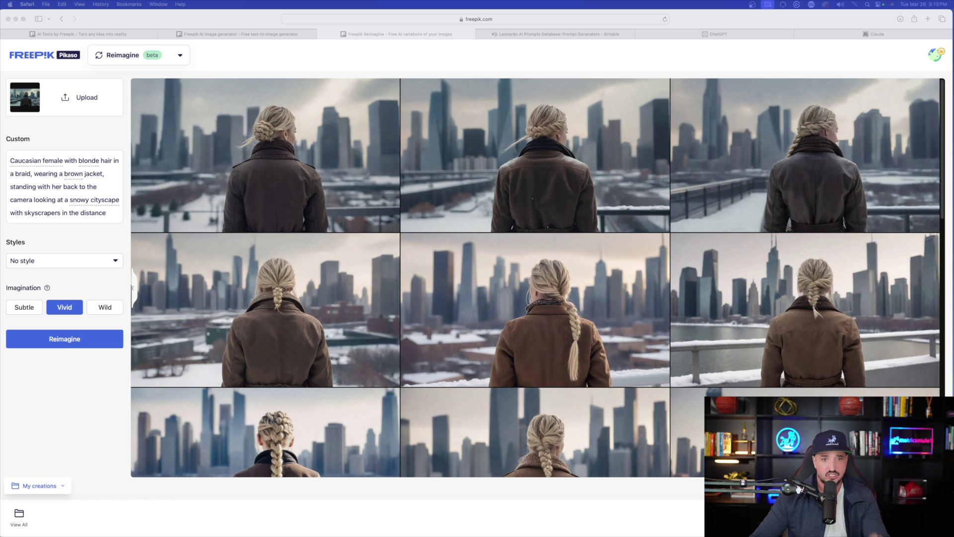
Compare the Reimagine variations against the original photo opened in Preview
{"action": "key", "text": "super+Tab"}
{"action": "left_click_drag", "start_coordinate": [181, 29], "coordinate": [353, 62]}
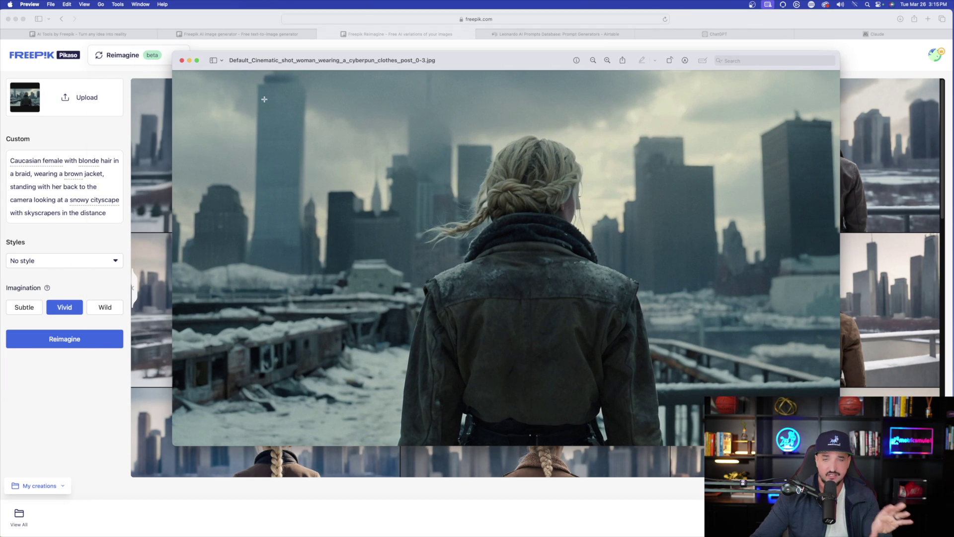
{"action": "left_click", "coordinate": [181, 61]}
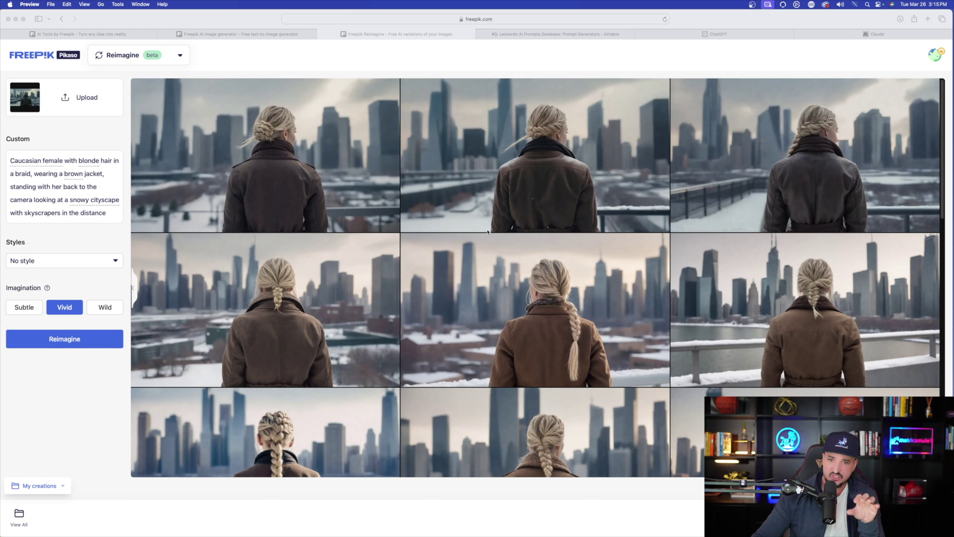
{"action": "scroll", "coordinate": [488, 232], "scroll_direction": "down", "scroll_amount": 5}
{"action": "scroll", "coordinate": [472, 211], "scroll_direction": "up", "scroll_amount": 10}
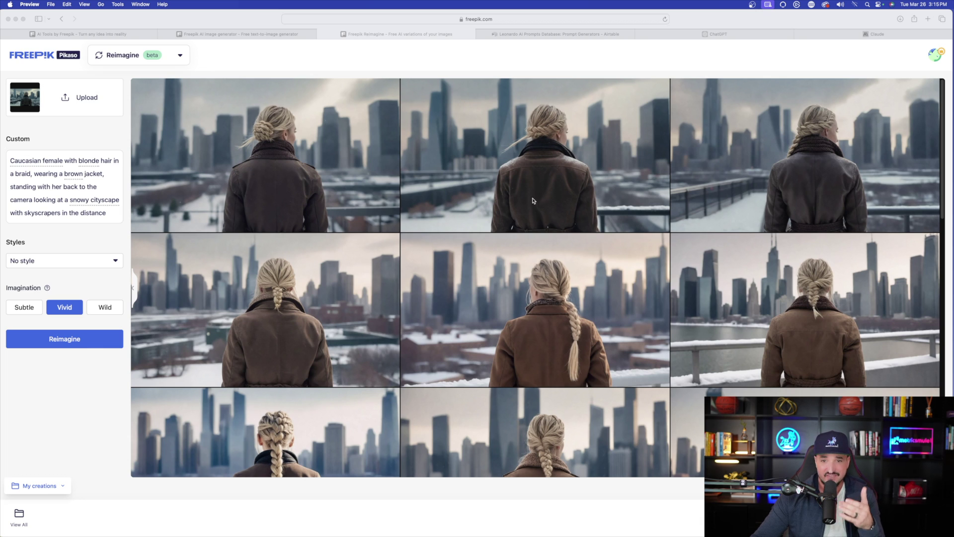
{"action": "scroll", "coordinate": [533, 201], "scroll_direction": "down", "scroll_amount": 2}
{"action": "scroll", "coordinate": [492, 223], "scroll_direction": "up", "scroll_amount": 3}
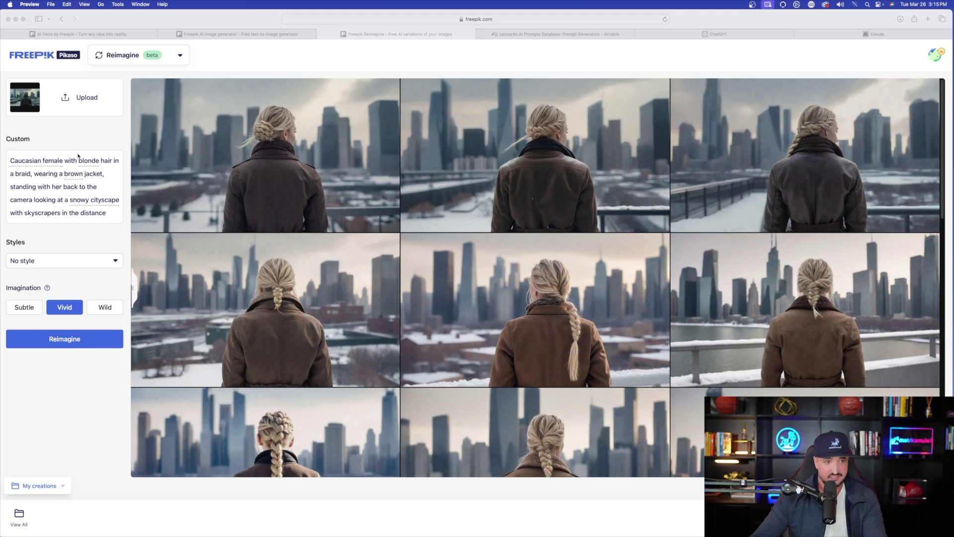
{"action": "key", "text": "super+Tab"}
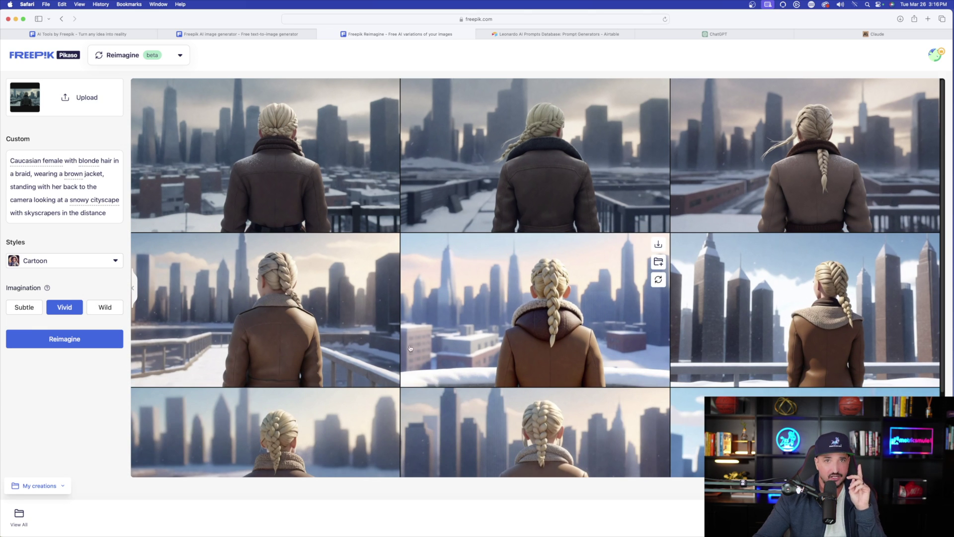
Open the hooded cartoon girl Reimagine variation at a larger size
{"action": "scroll", "coordinate": [585, 255], "scroll_direction": "down", "scroll_amount": 3}
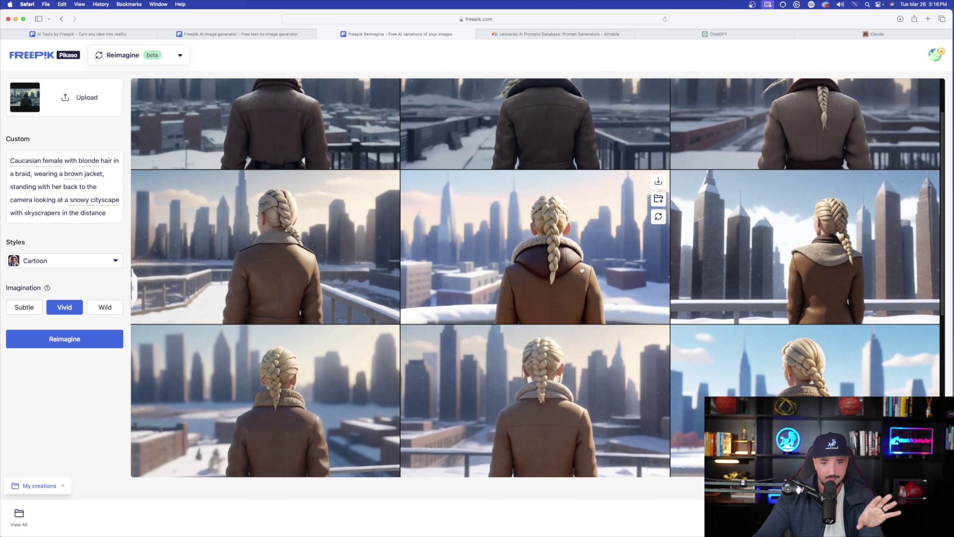
{"action": "scroll", "coordinate": [495, 260], "scroll_direction": "down", "scroll_amount": 15}
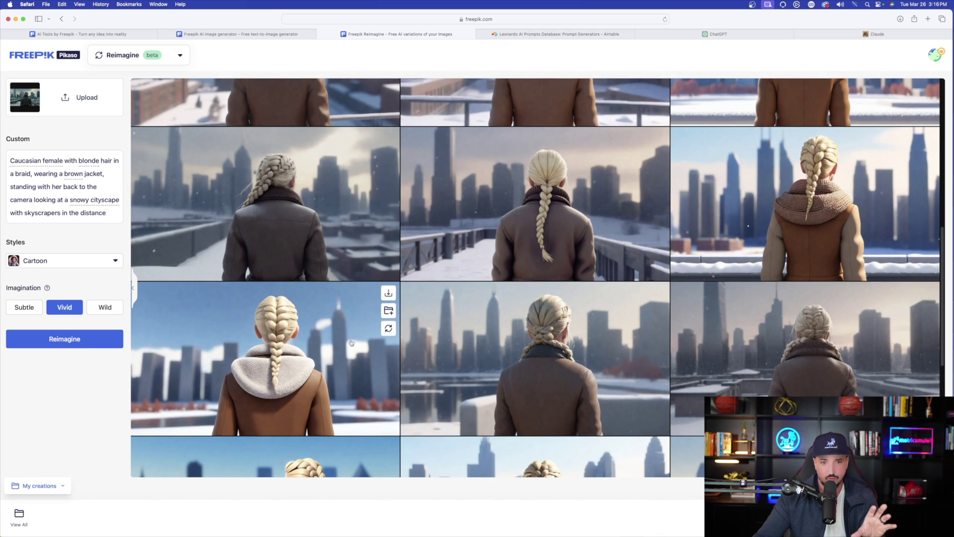
{"action": "left_click", "coordinate": [336, 349]}
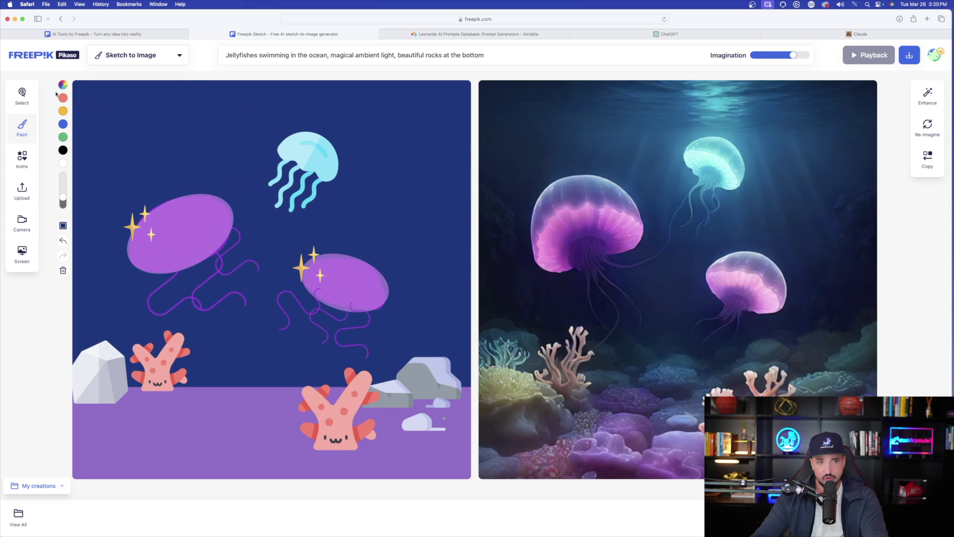
Move the light-blue jellyfish toward the upper right, then back toward the middle
{"action": "left_click", "coordinate": [23, 95]}
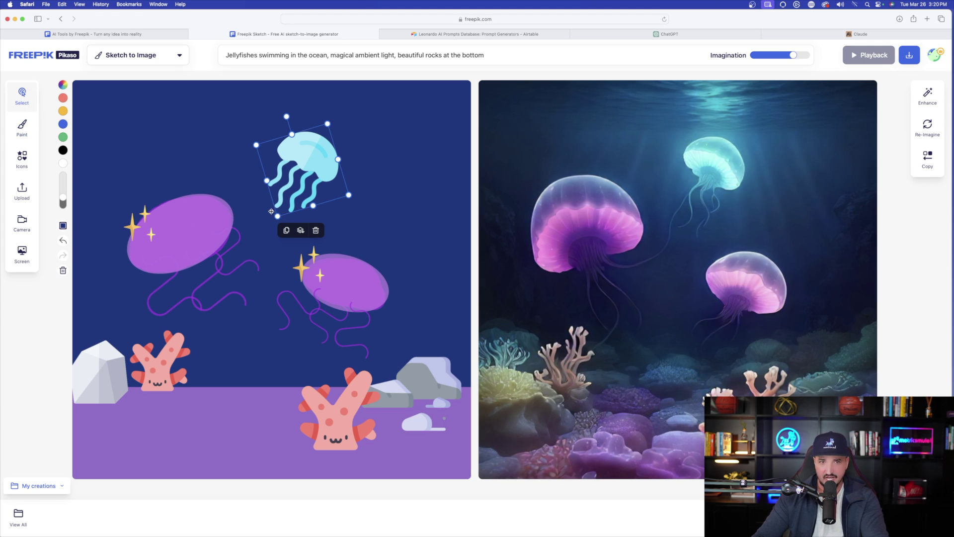
{"action": "left_click_drag", "start_coordinate": [306, 157], "coordinate": [380, 131]}
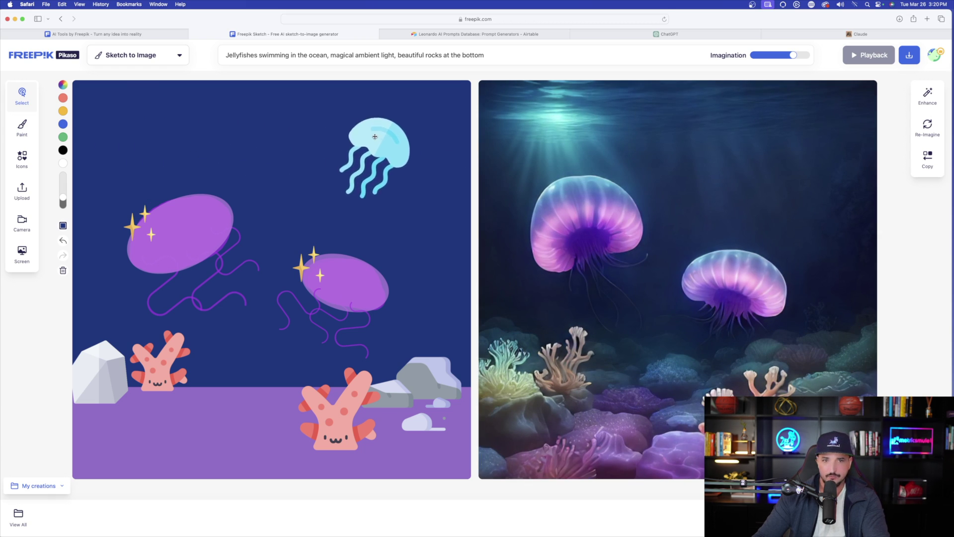
{"action": "left_click_drag", "start_coordinate": [378, 168], "coordinate": [321, 194]}
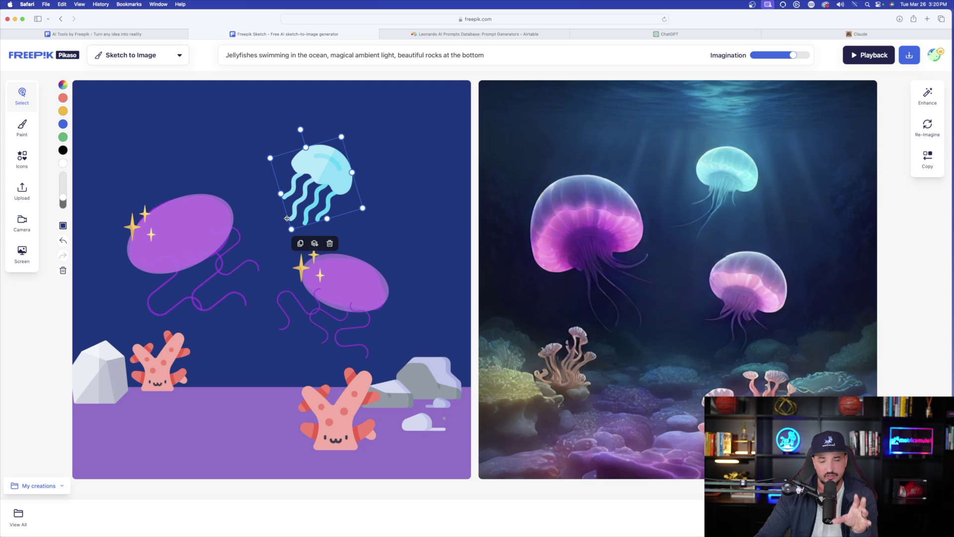
Delete the left purple jellyfish body and the sparkles beside it
{"action": "left_click", "coordinate": [189, 240]}
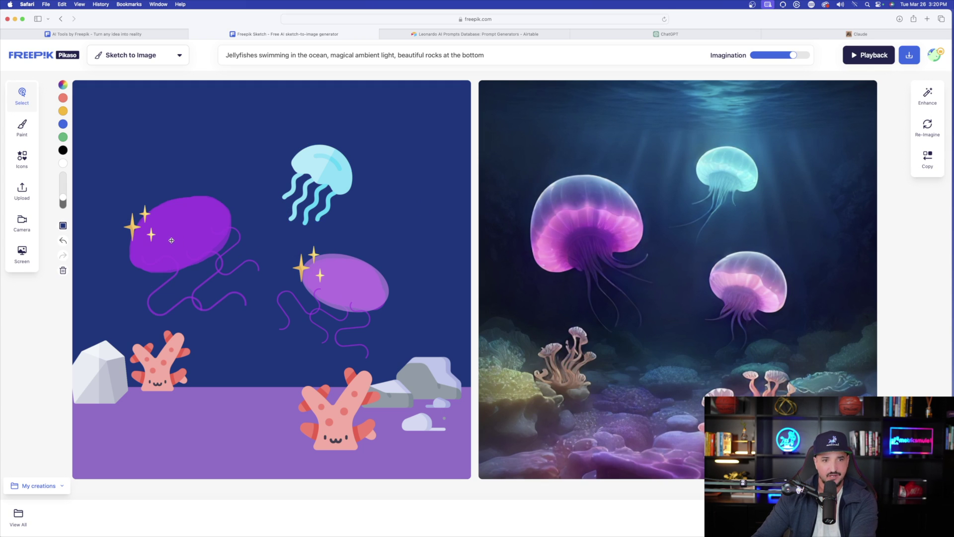
{"action": "key", "text": "Delete"}
{"action": "left_click", "coordinate": [143, 225]}
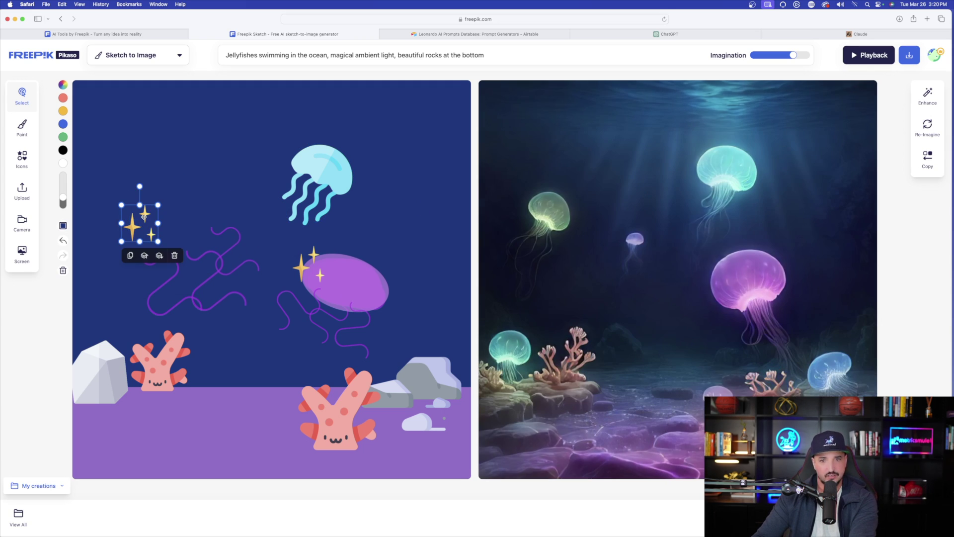
{"action": "key", "text": "Delete"}
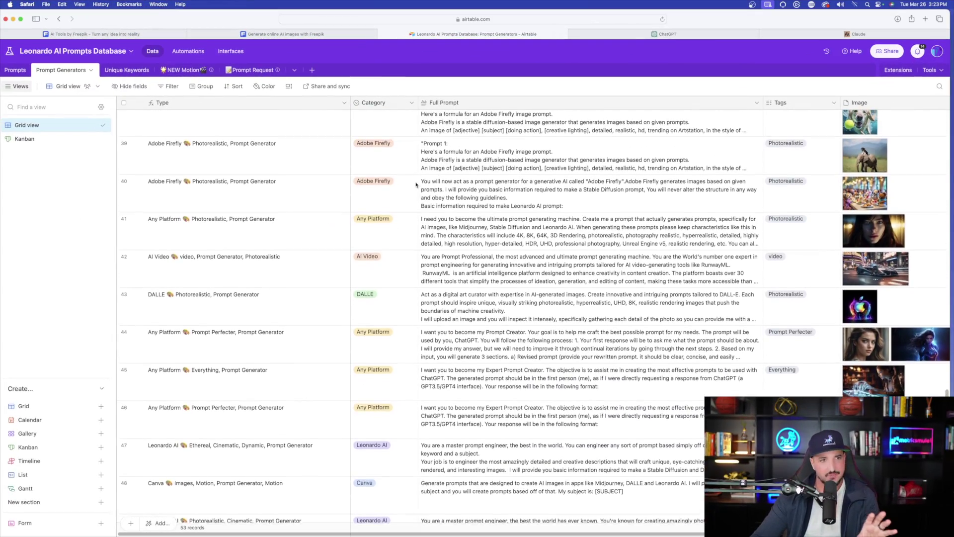
Switch to the Prompts table and browse the Animated, Pixar prompt gallery for inspiration
{"action": "left_click", "coordinate": [16, 70]}
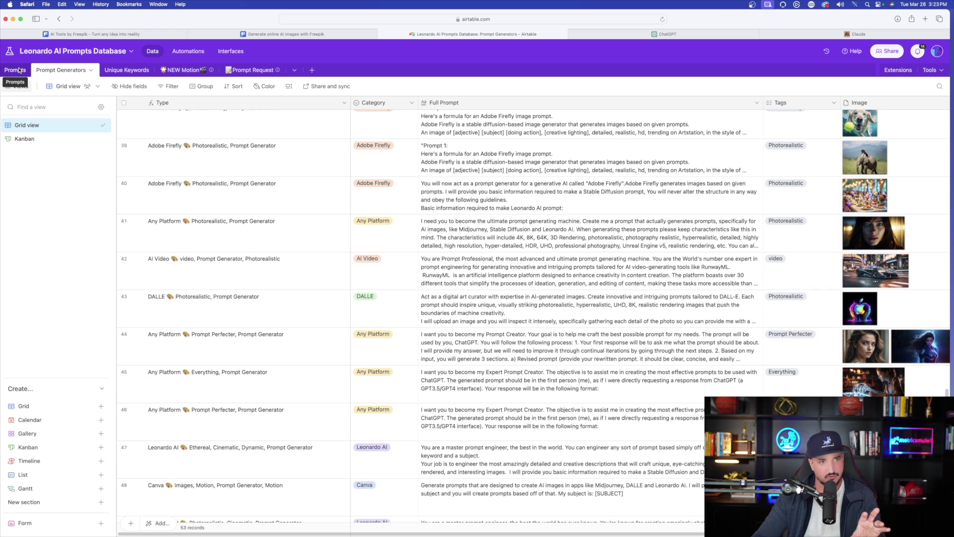
{"action": "scroll", "coordinate": [348, 224], "scroll_direction": "up", "scroll_amount": 5}
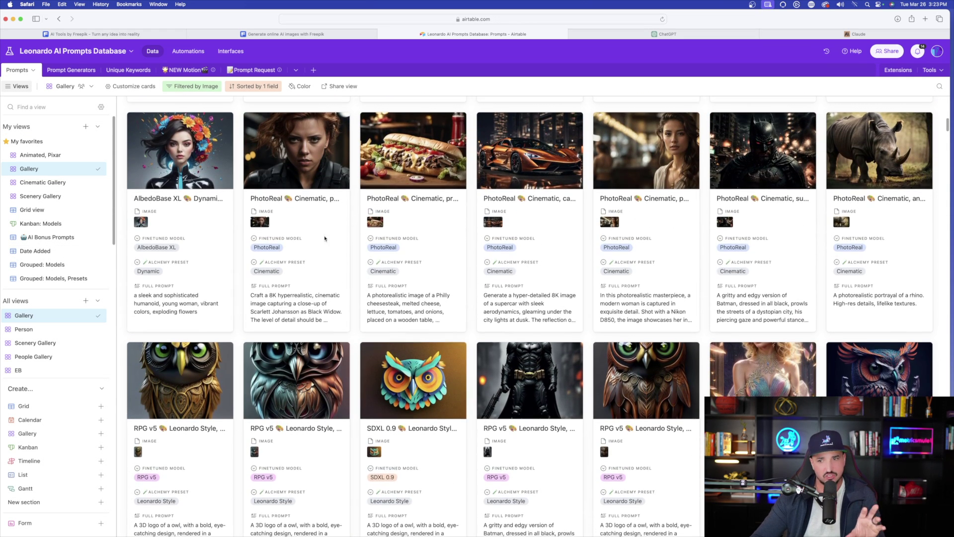
{"action": "scroll", "coordinate": [437, 238], "scroll_direction": "up", "scroll_amount": 2}
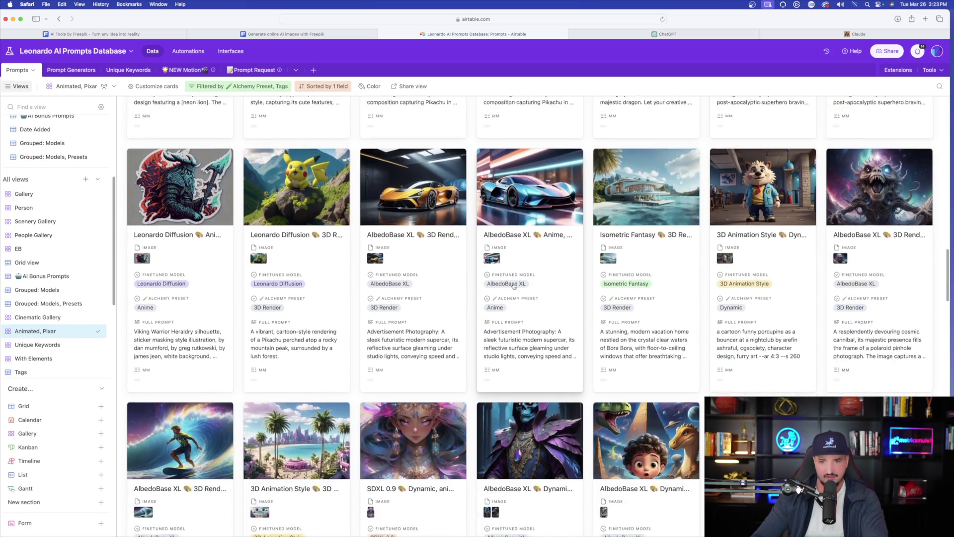
{"action": "scroll", "coordinate": [514, 287], "scroll_direction": "down", "scroll_amount": 3}
{"action": "scroll", "coordinate": [515, 287], "scroll_direction": "down", "scroll_amount": 6}
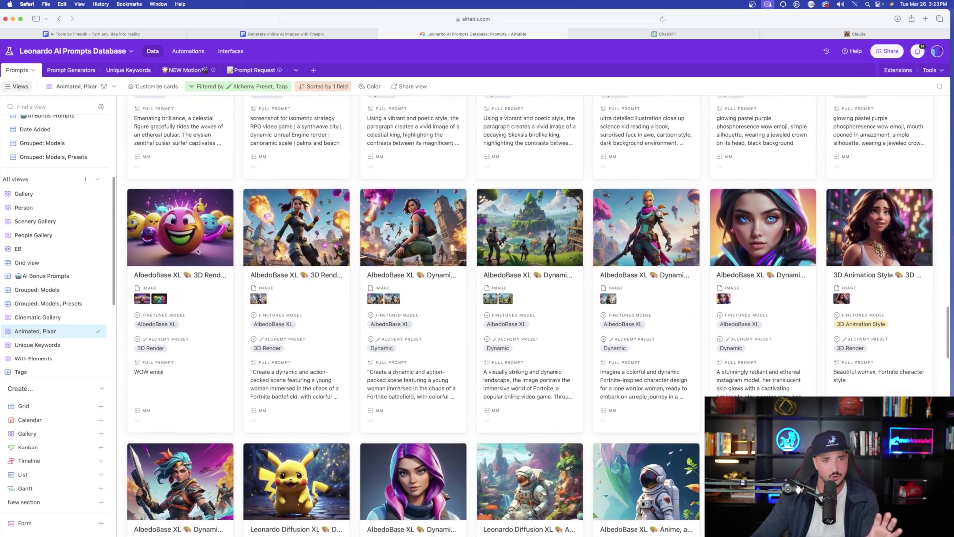
{"action": "scroll", "coordinate": [528, 294], "scroll_direction": "down", "scroll_amount": 15}
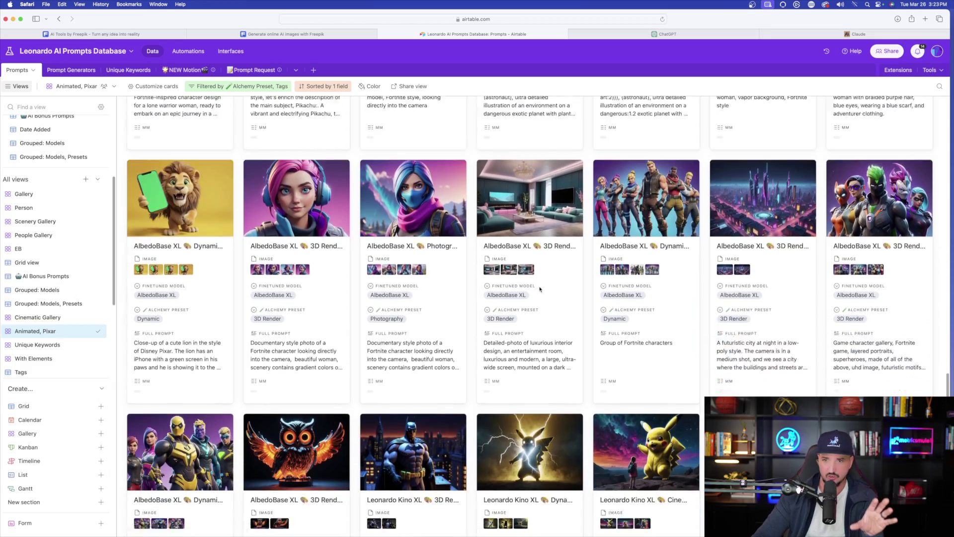
{"action": "scroll", "coordinate": [539, 291], "scroll_direction": "down", "scroll_amount": 12}
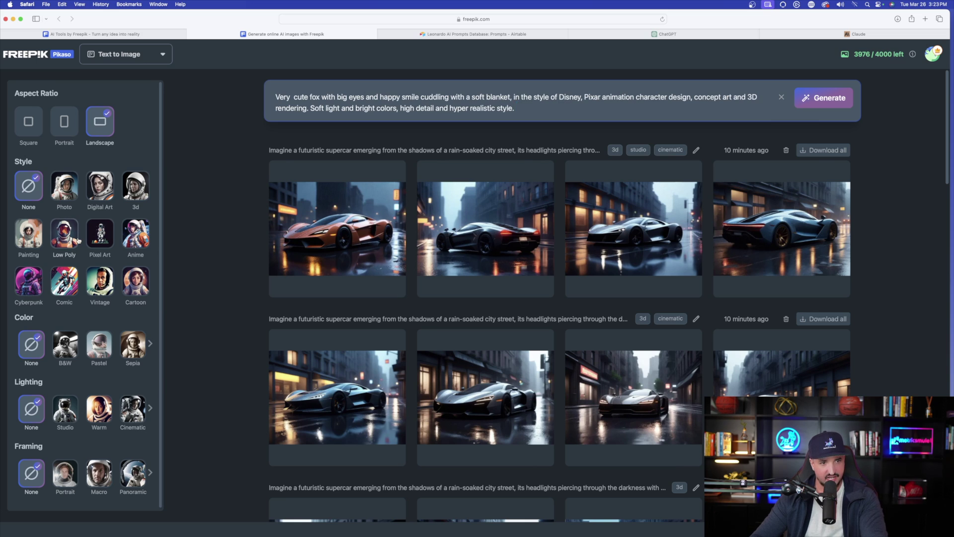
Generate the cute fox prompt in Cartoon style instead of 3d and view the fourth fox full size
{"action": "left_click", "coordinate": [134, 190]}
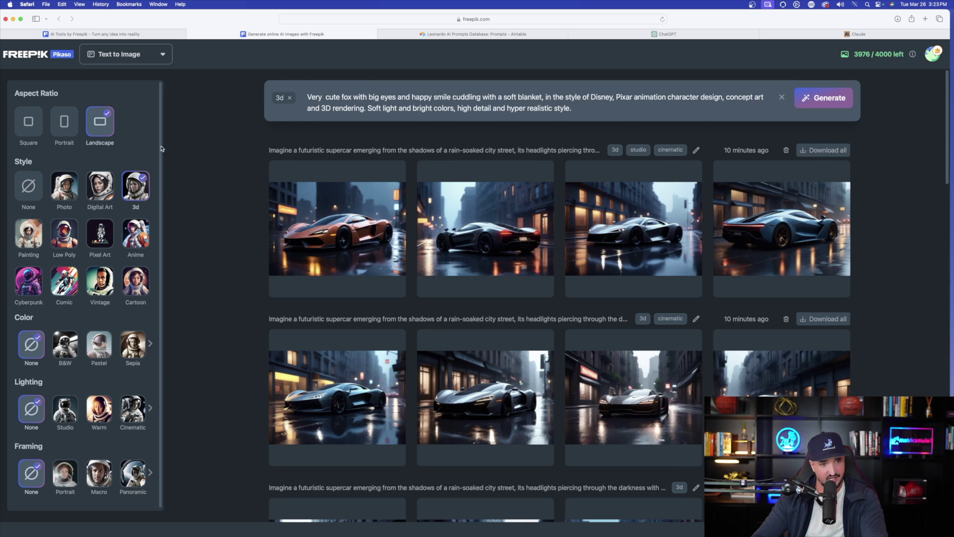
{"action": "left_click", "coordinate": [136, 281]}
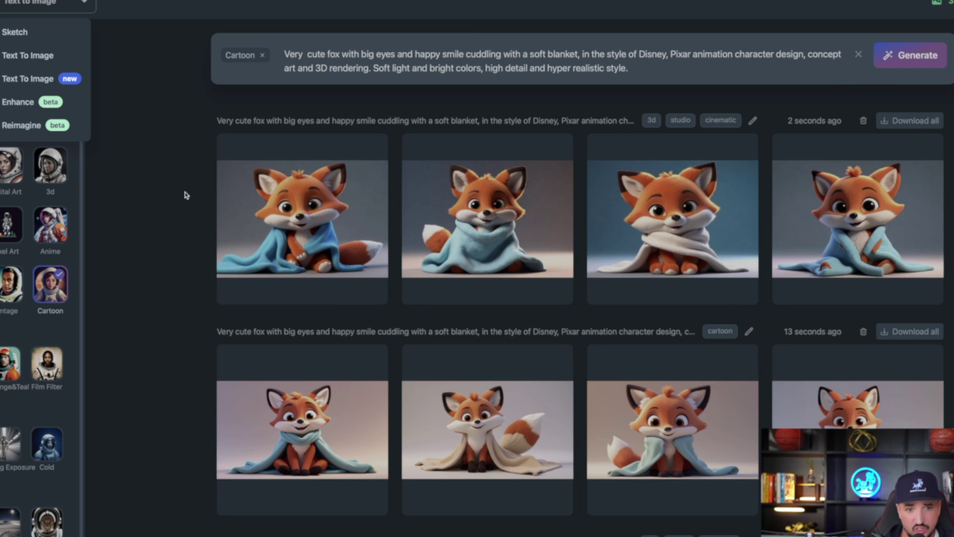
{"action": "scroll", "coordinate": [187, 195], "scroll_direction": "down", "scroll_amount": 4}
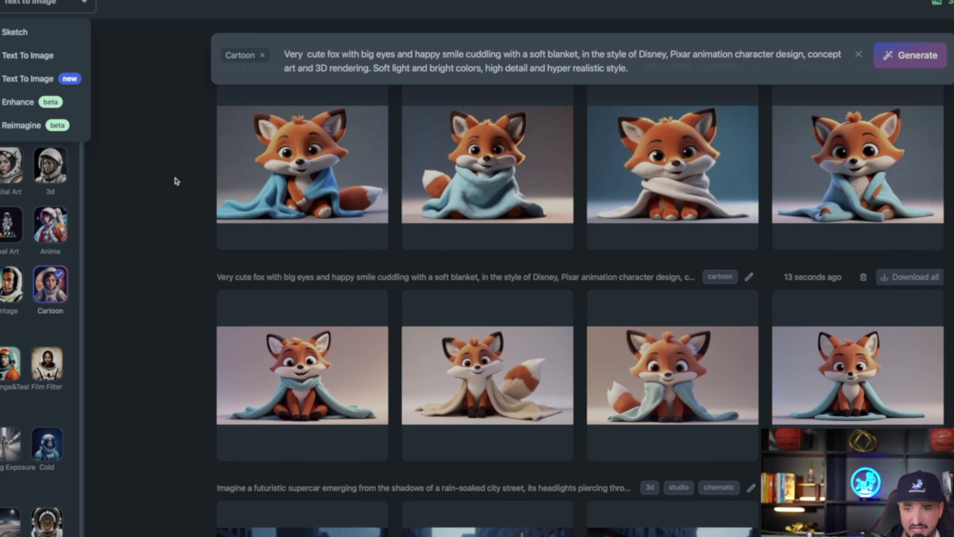
{"action": "scroll", "coordinate": [170, 187], "scroll_direction": "up", "scroll_amount": 4}
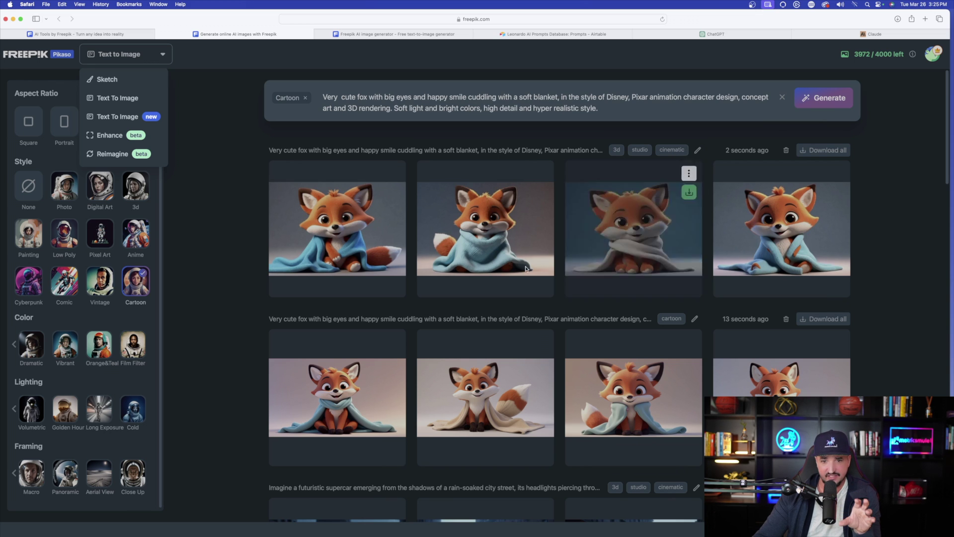
{"action": "scroll", "coordinate": [413, 328], "scroll_direction": "down", "scroll_amount": 1}
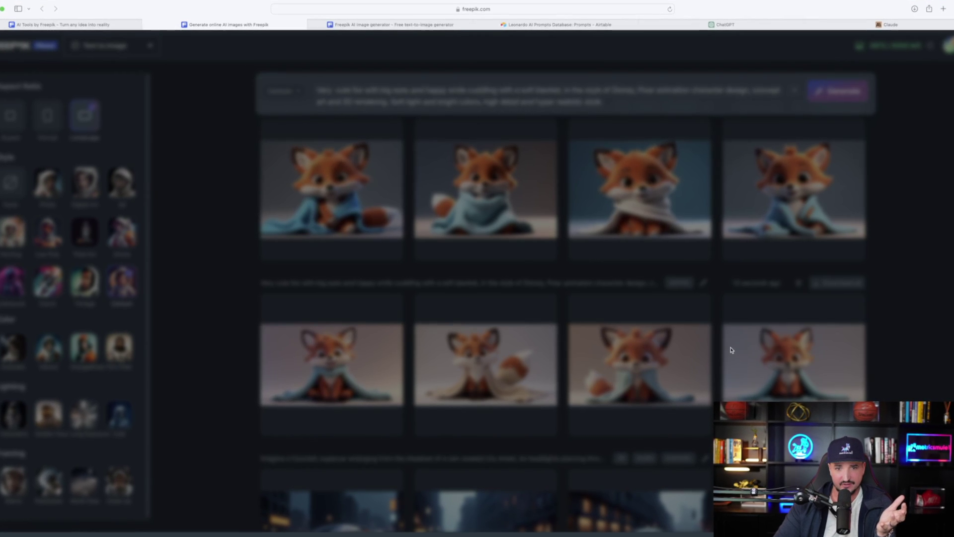
{"action": "left_click", "coordinate": [735, 348]}
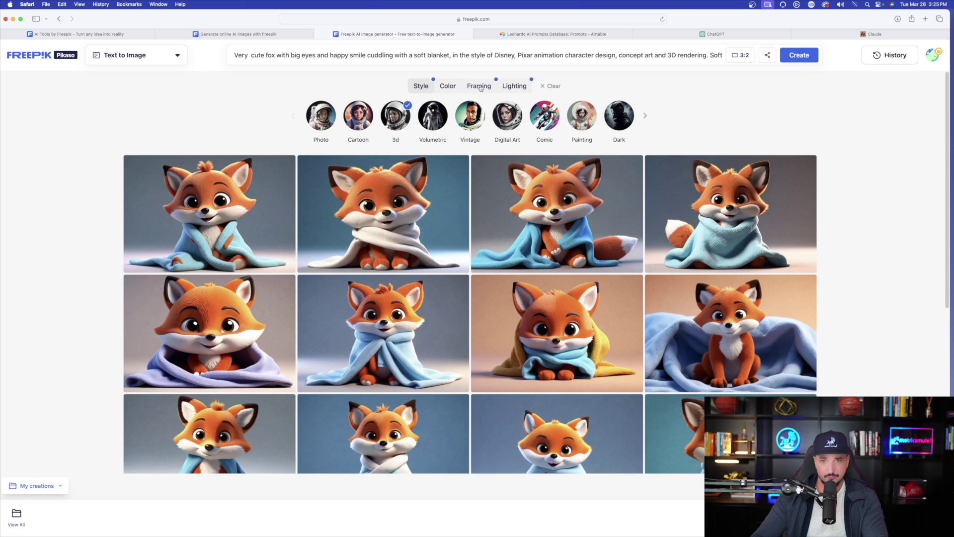
Reuse the checkered-blanket fox's prompt to generate a new grid of 3d fox variations
{"action": "scroll", "coordinate": [467, 299], "scroll_direction": "down", "scroll_amount": 5}
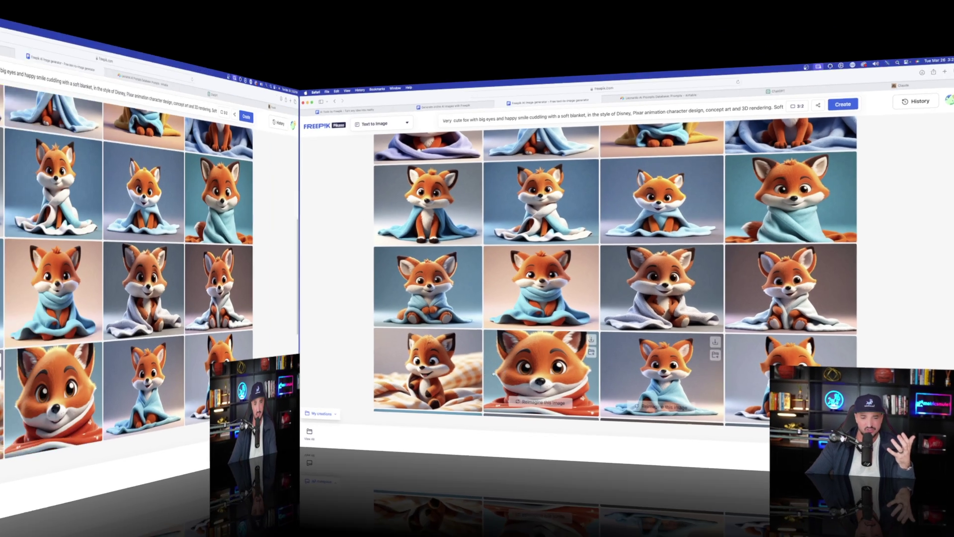
{"action": "left_click", "coordinate": [195, 404]}
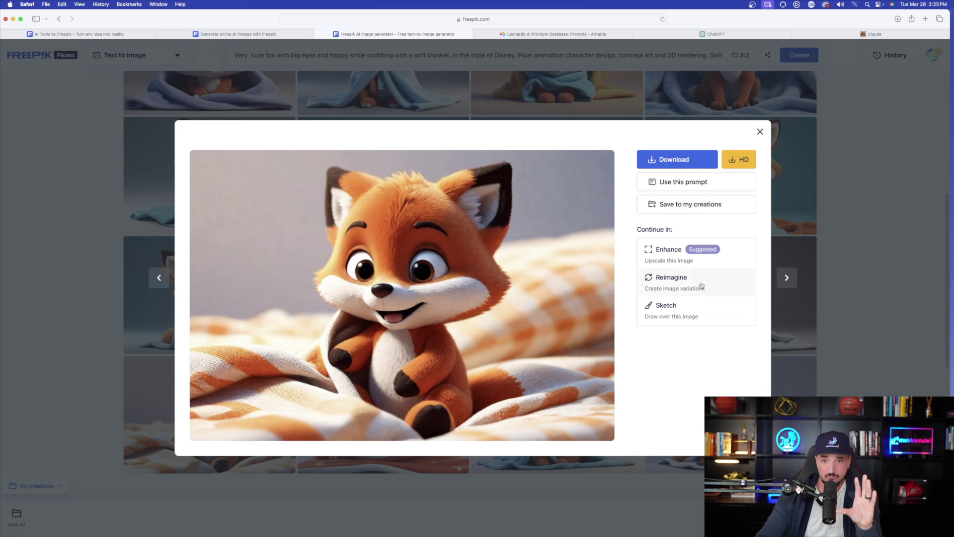
{"action": "left_click", "coordinate": [692, 182]}
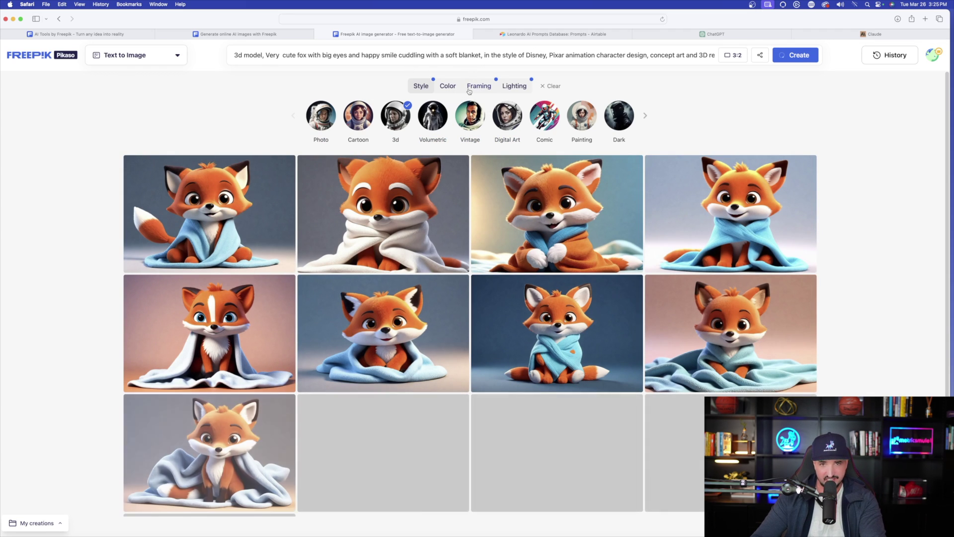
{"action": "scroll", "coordinate": [556, 233], "scroll_direction": "down", "scroll_amount": 5}
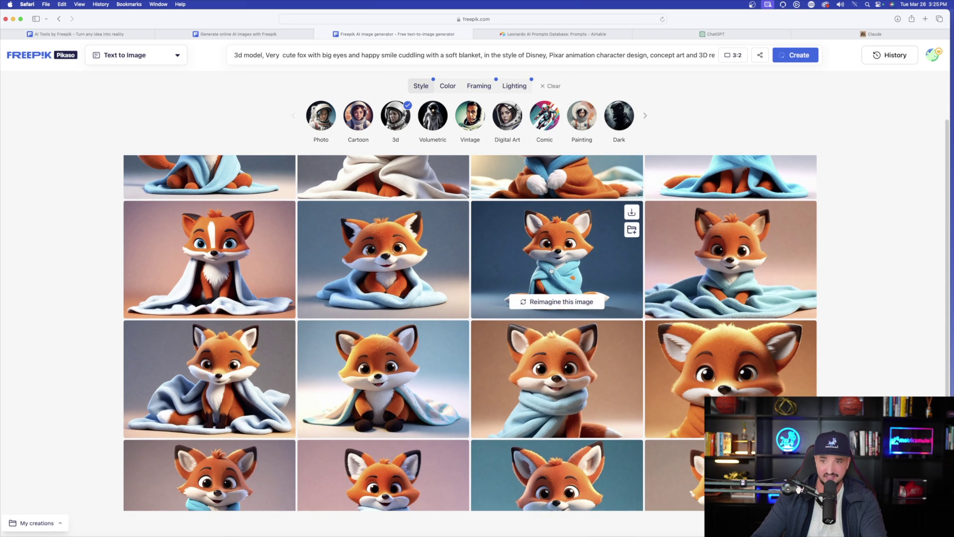
{"action": "scroll", "coordinate": [215, 188], "scroll_direction": "down", "scroll_amount": 5}
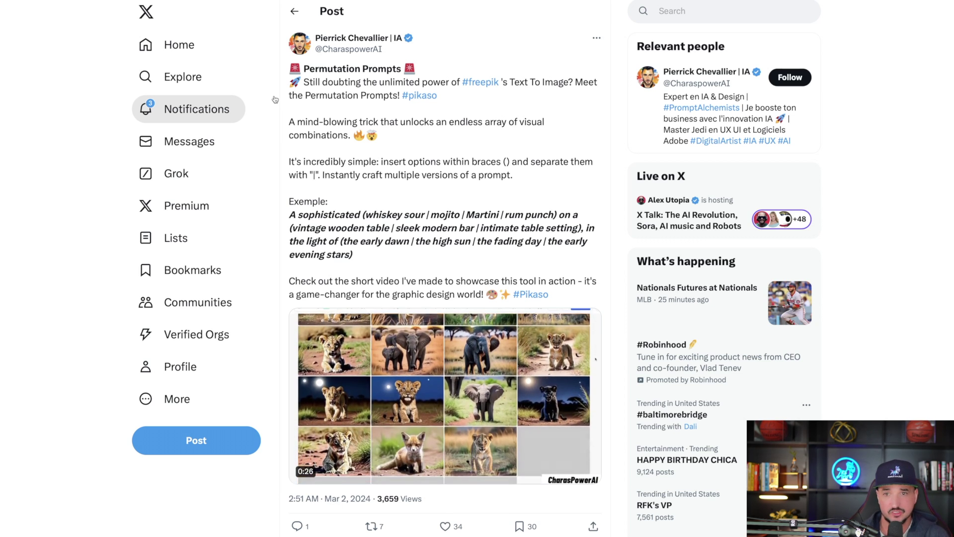
Highlight the endless-combinations paragraph, then select the example cocktail permutation prompt in the post
{"action": "left_click_drag", "start_coordinate": [290, 122], "coordinate": [379, 136]}
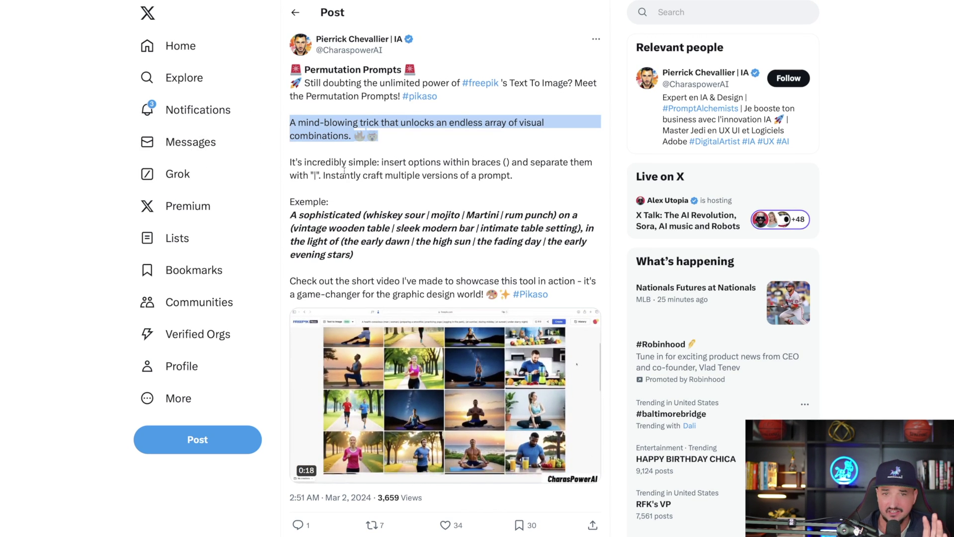
{"action": "left_click", "coordinate": [322, 163]}
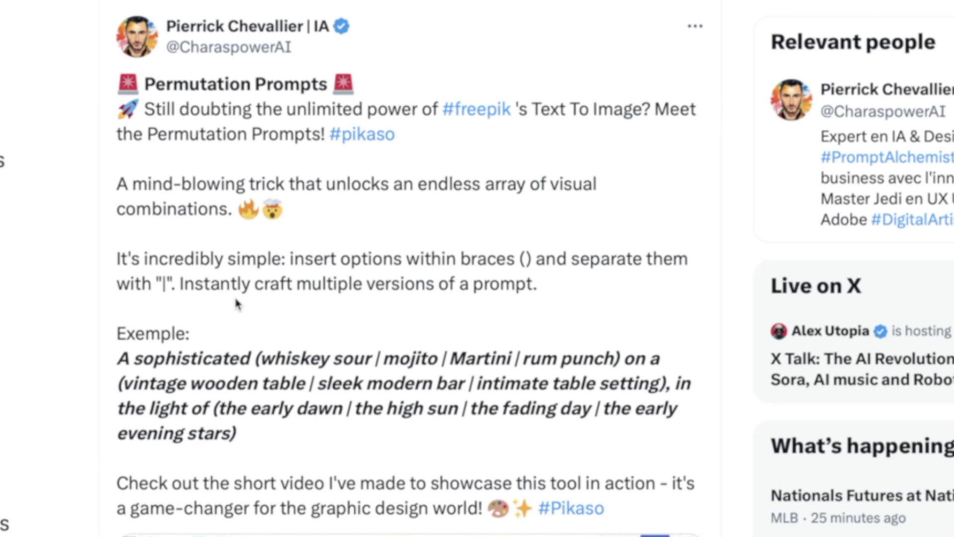
{"action": "scroll", "coordinate": [238, 397], "scroll_direction": "down", "scroll_amount": 1}
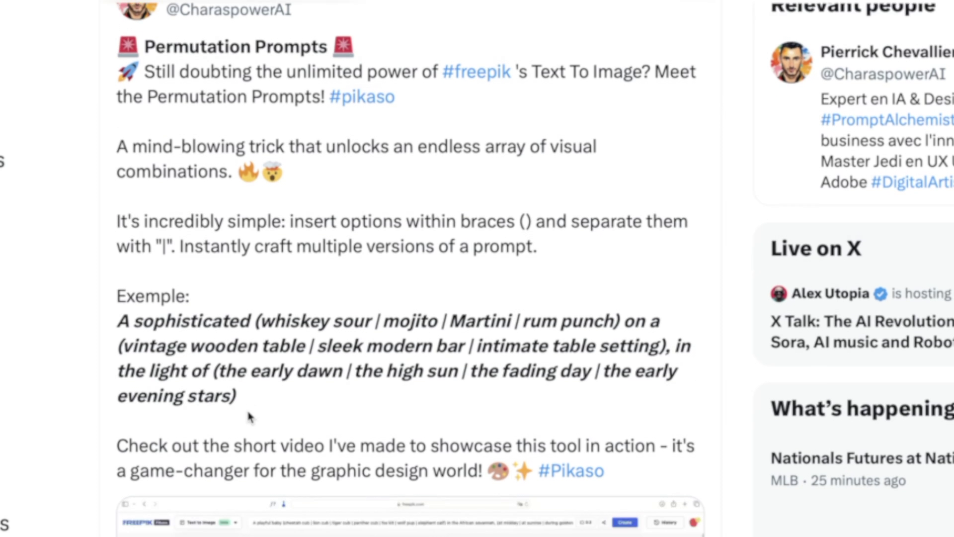
{"action": "left_click_drag", "start_coordinate": [118, 319], "coordinate": [317, 390]}
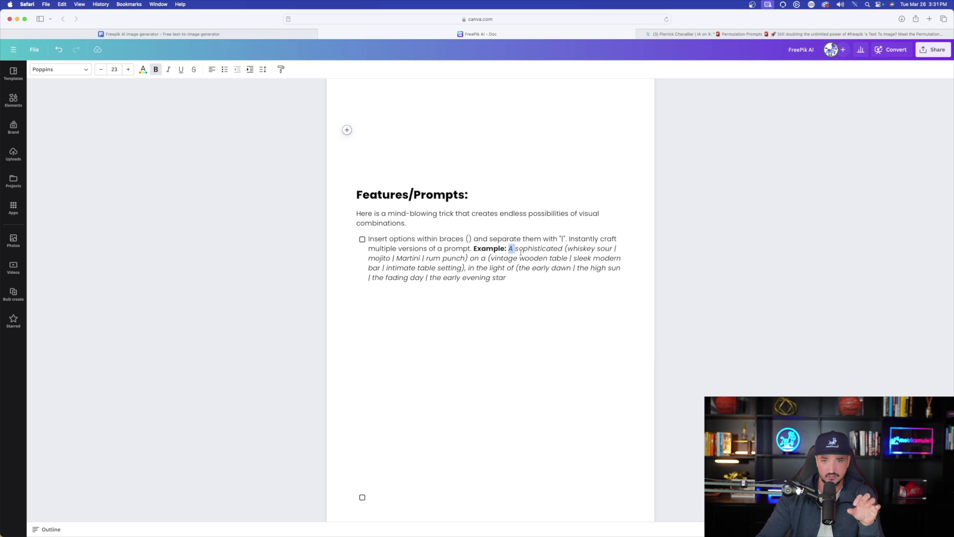
Select the italic example cocktail prompt in the Canva doc's Features/Prompts notes
{"action": "left_click_drag", "start_coordinate": [508, 248], "coordinate": [587, 286]}
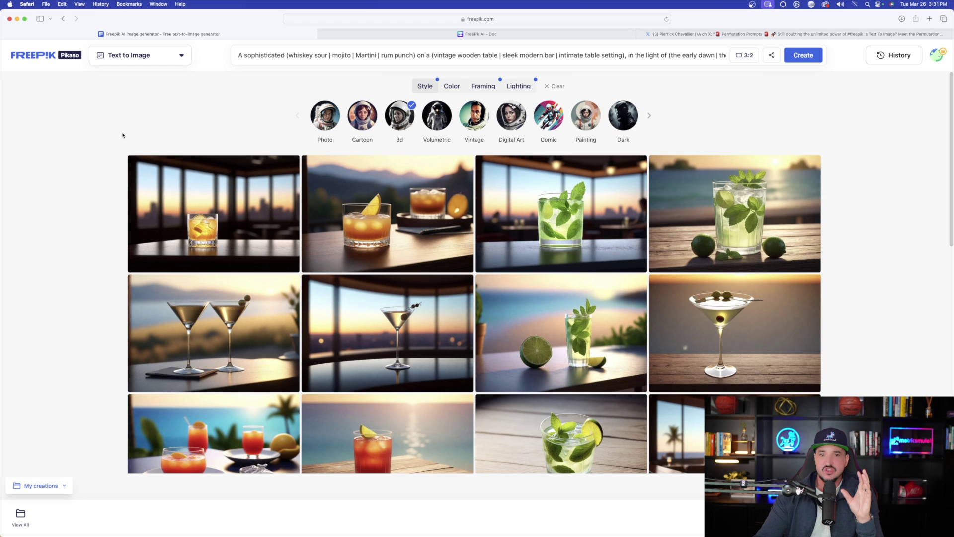
Scroll up and down through the generated cocktail images grid
{"action": "scroll", "coordinate": [378, 224], "scroll_direction": "down", "scroll_amount": 8}
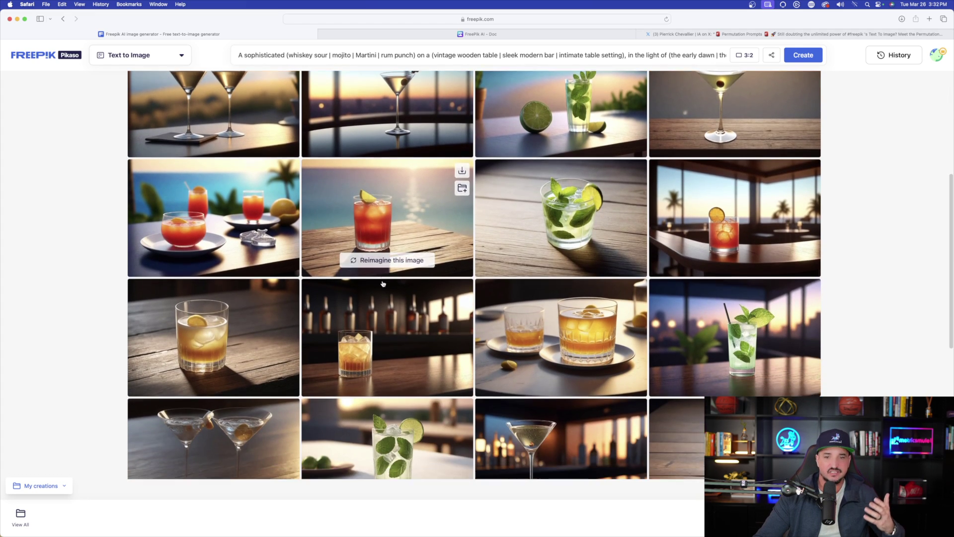
{"action": "scroll", "coordinate": [378, 225], "scroll_direction": "down", "scroll_amount": 3}
{"action": "scroll", "coordinate": [363, 224], "scroll_direction": "up", "scroll_amount": 15}
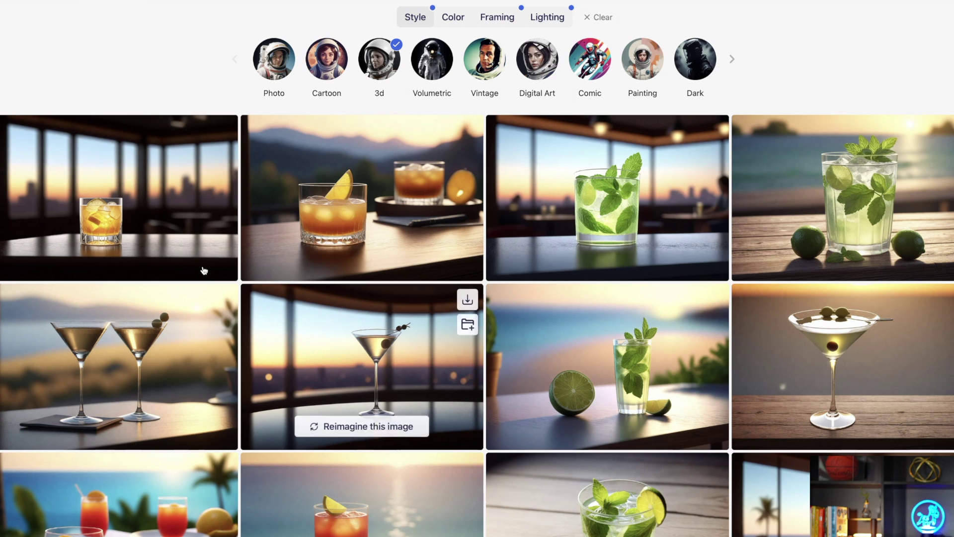
{"action": "scroll", "coordinate": [119, 199], "scroll_direction": "down", "scroll_amount": 2}
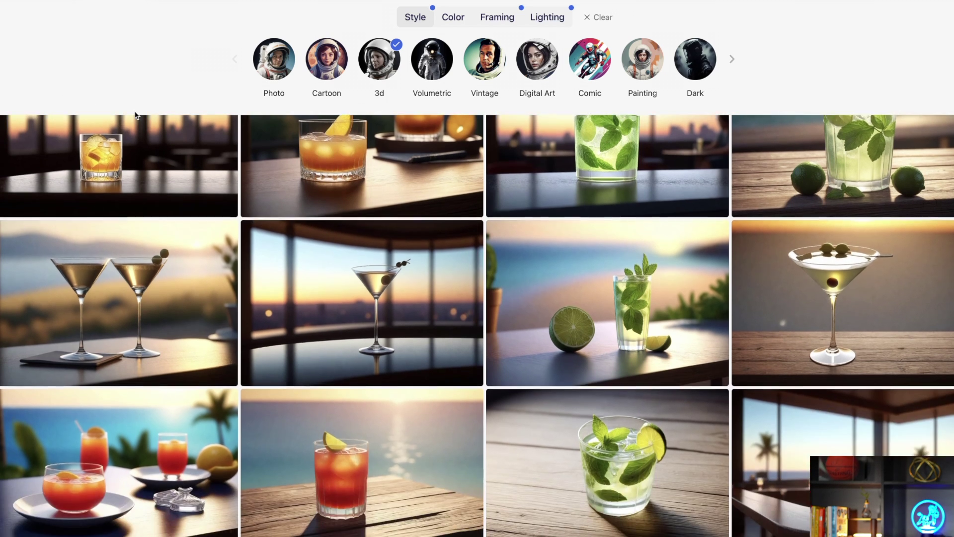
{"action": "scroll", "coordinate": [119, 198], "scroll_direction": "up", "scroll_amount": 2}
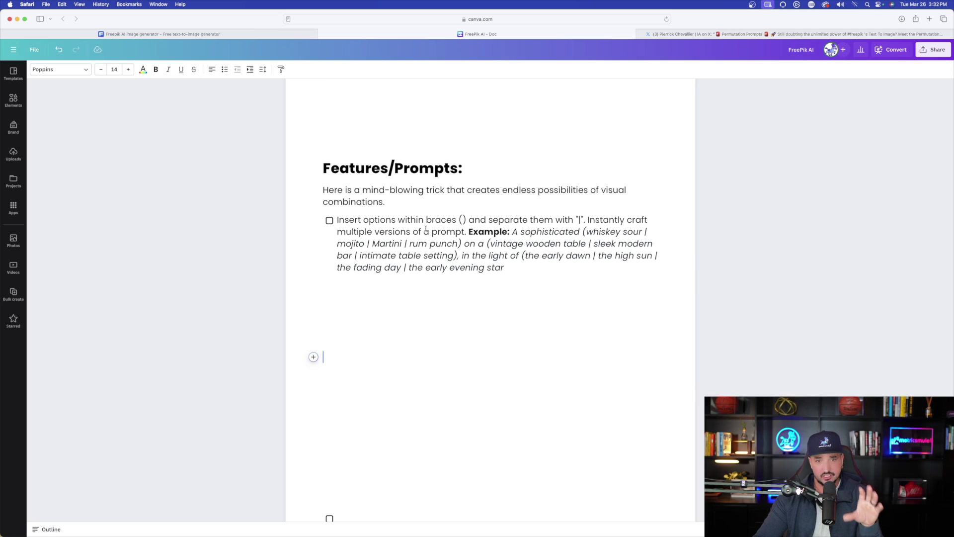
Highlight the () braces syntax in the permutation-prompt notes
{"action": "left_click_drag", "start_coordinate": [457, 219], "coordinate": [466, 219]}
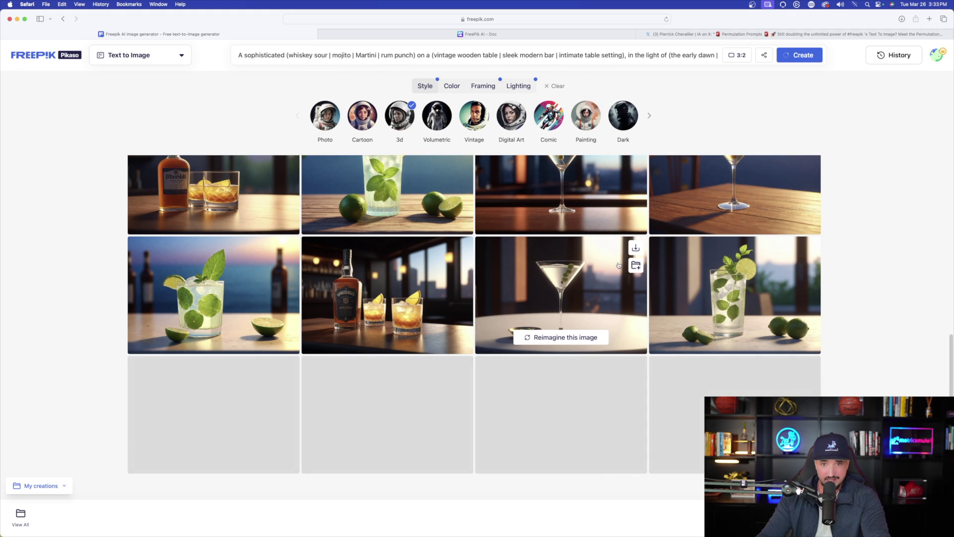
Scroll through the new rum punch, mojito, whiskey sour and Martini images as they load
{"action": "scroll", "coordinate": [655, 262], "scroll_direction": "down", "scroll_amount": 5}
{"action": "scroll", "coordinate": [708, 259], "scroll_direction": "down", "scroll_amount": 10}
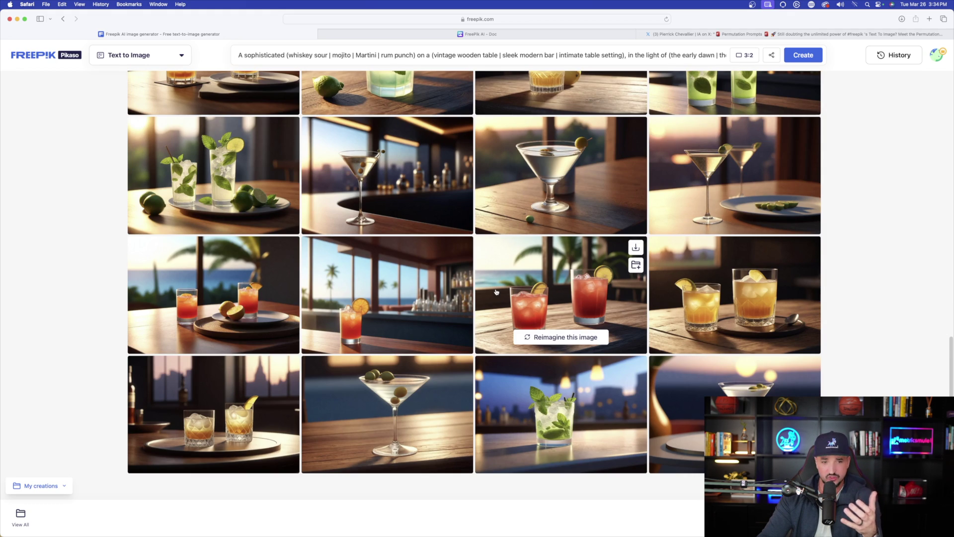
{"action": "scroll", "coordinate": [496, 292], "scroll_direction": "down", "scroll_amount": 1}
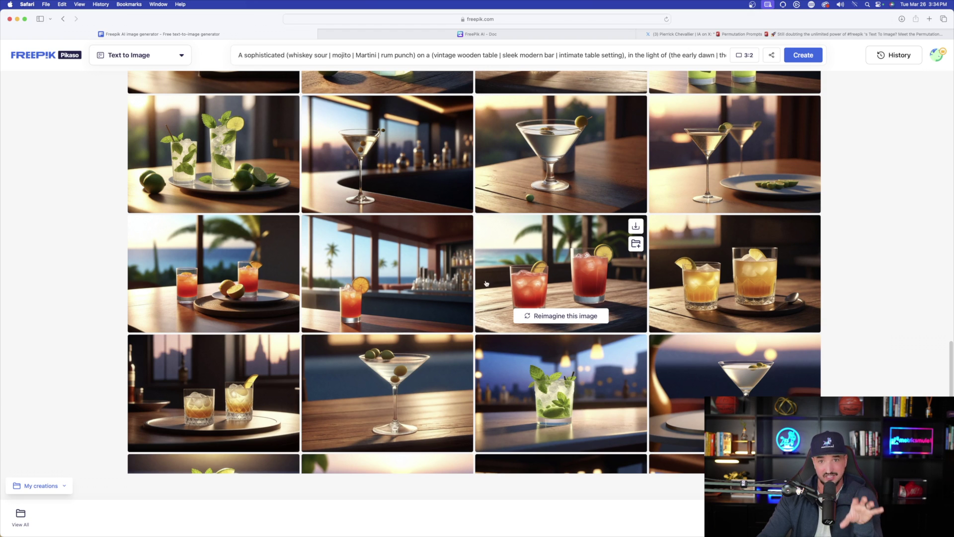
{"action": "scroll", "coordinate": [486, 283], "scroll_direction": "up", "scroll_amount": 15}
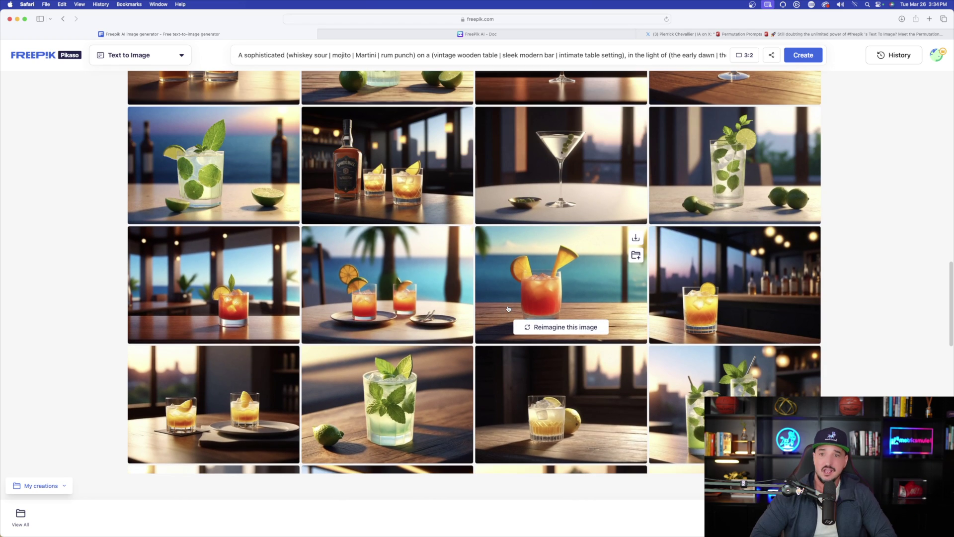